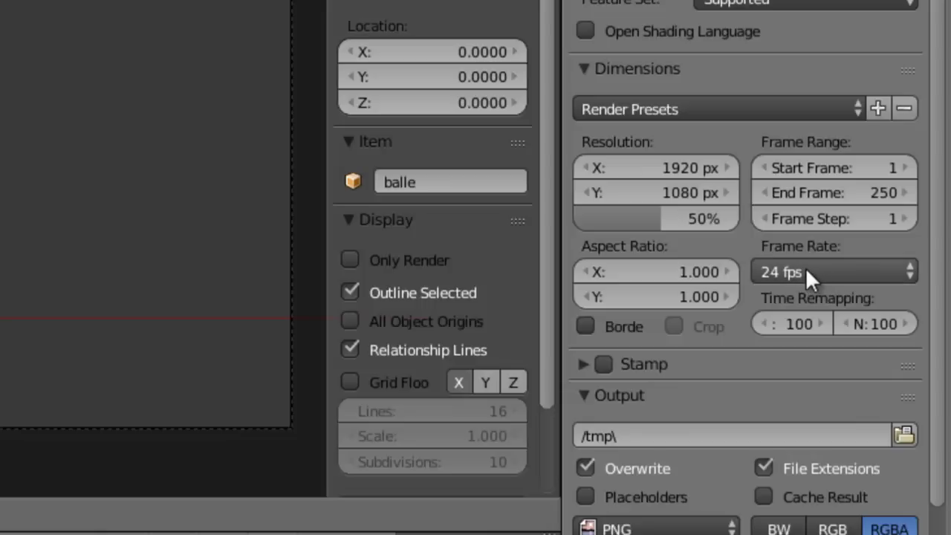
Change the scene's frame rate from 24 to 25 fps in the Dimensions settings
left_click(808, 278)
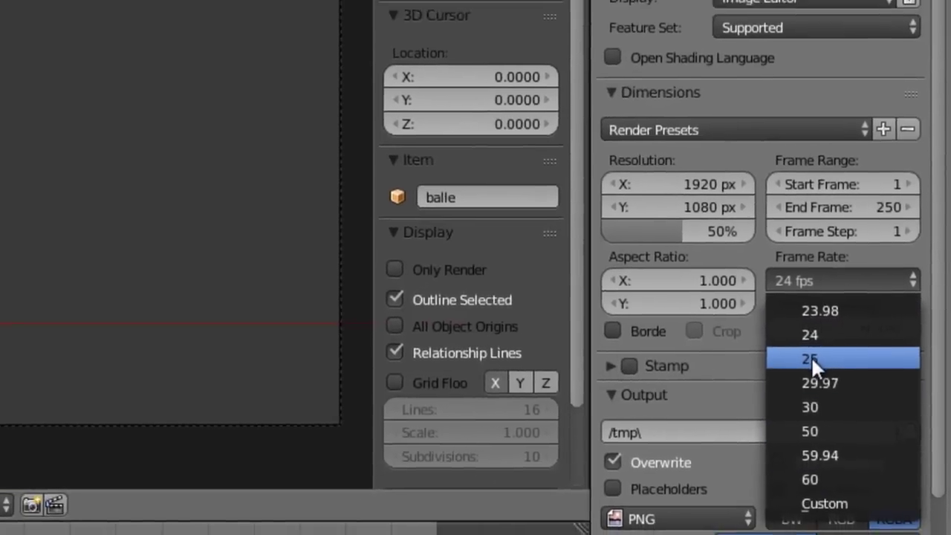
left_click(806, 356)
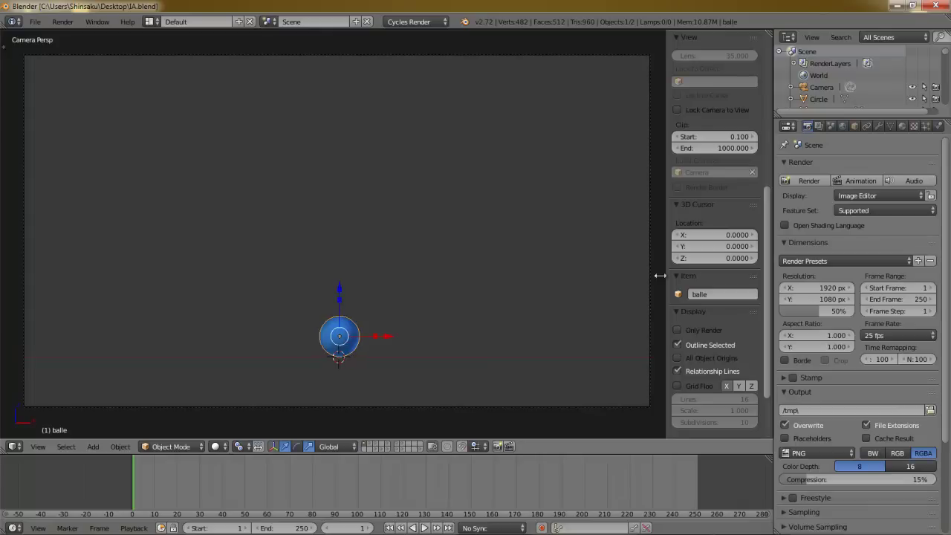
Move the ball to the left of the camera view, at X −5.52225, Z 0.62506
scroll(720, 273, "up", 4)
scroll(720, 272, "up", 4)
scroll(720, 272, "up", 2)
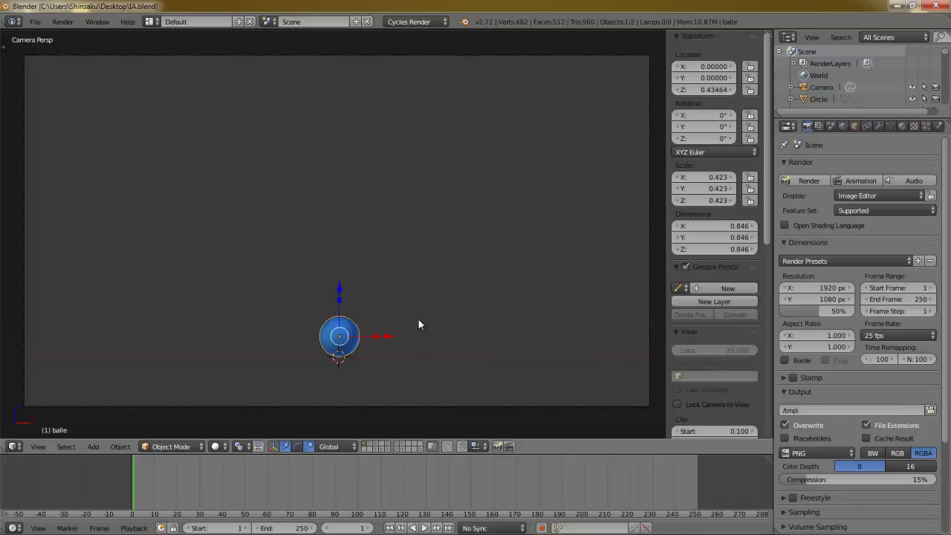
key("g")
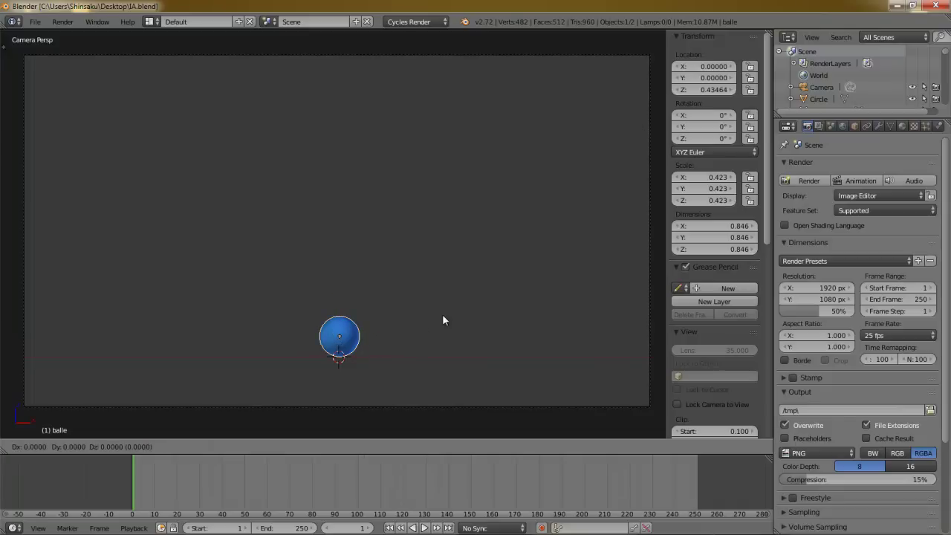
left_click(184, 305)
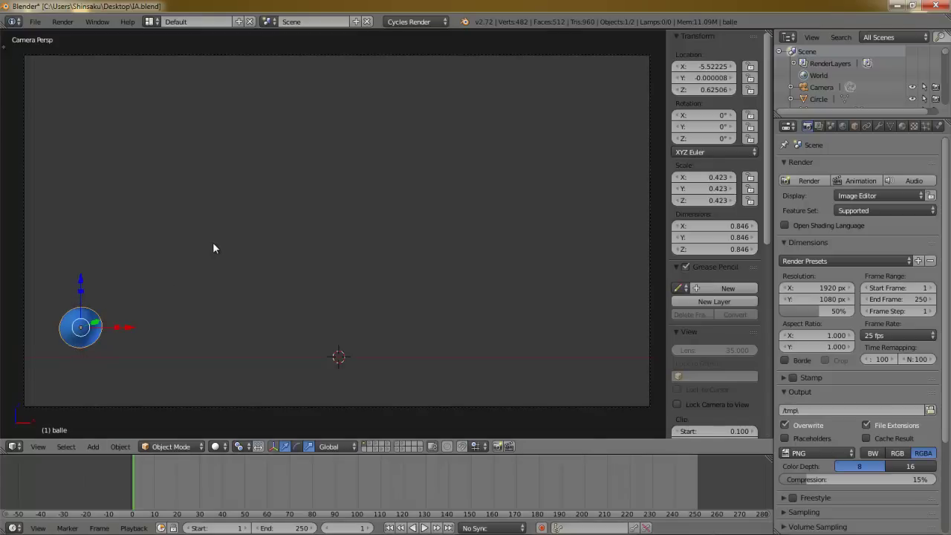
Insert a Location keyframe for balle at frame 1
key("i")
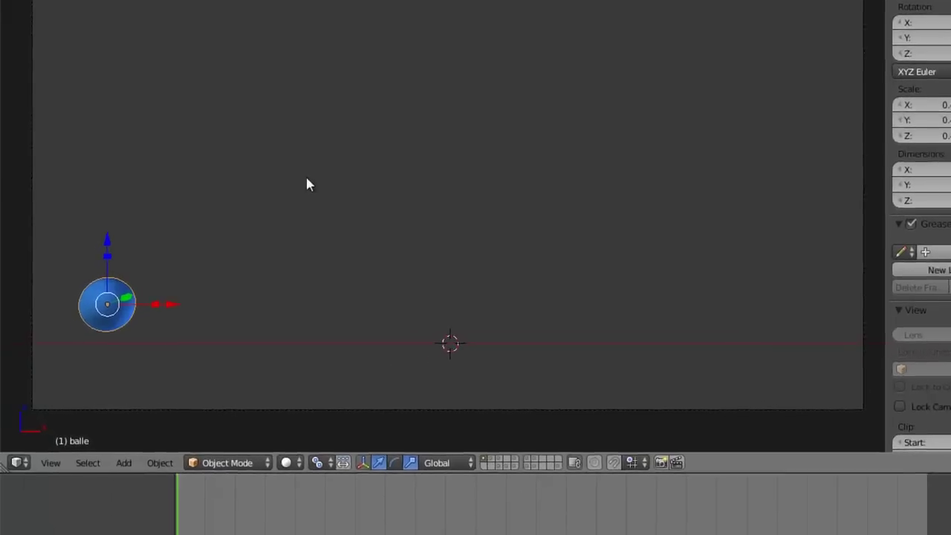
key("i")
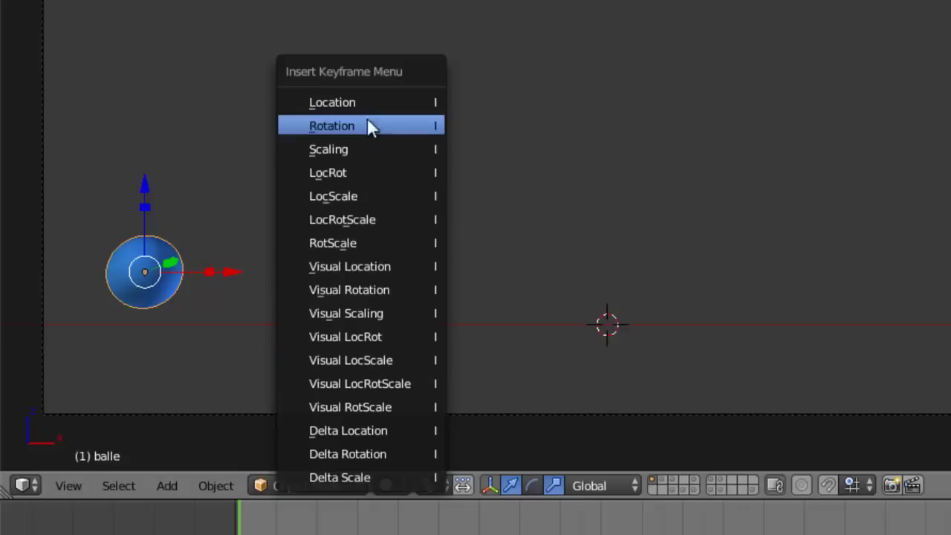
left_click(319, 104)
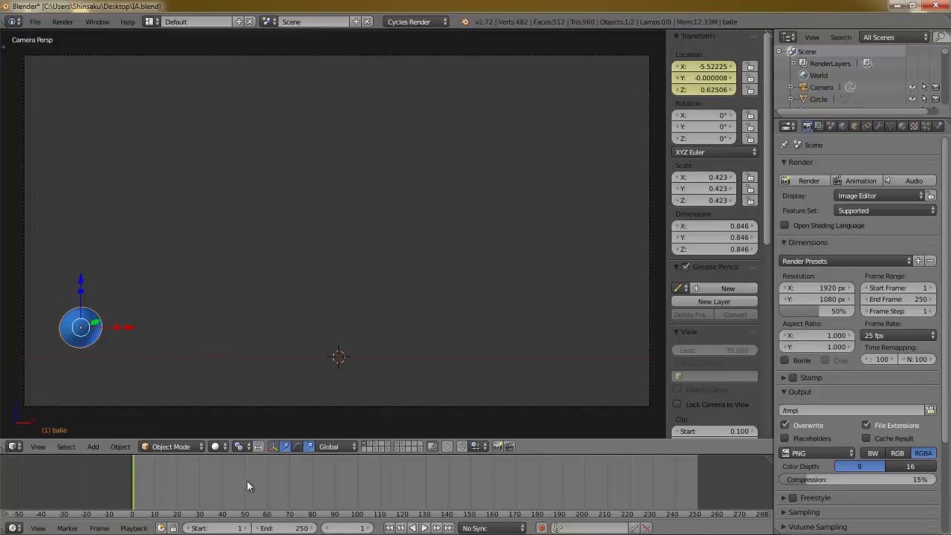
At frame 60, move the ball to the right side of the view, then scrub to frame 32
left_click(267, 482)
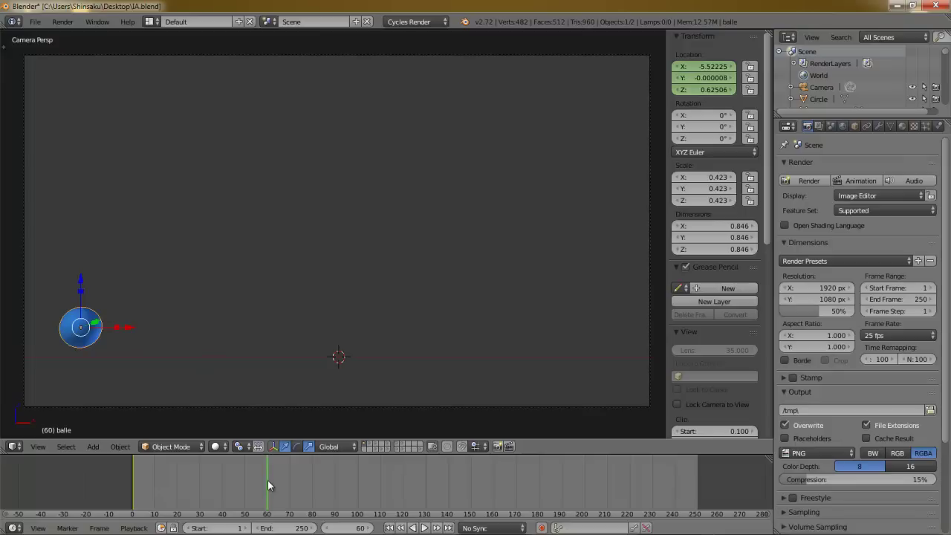
key("g")
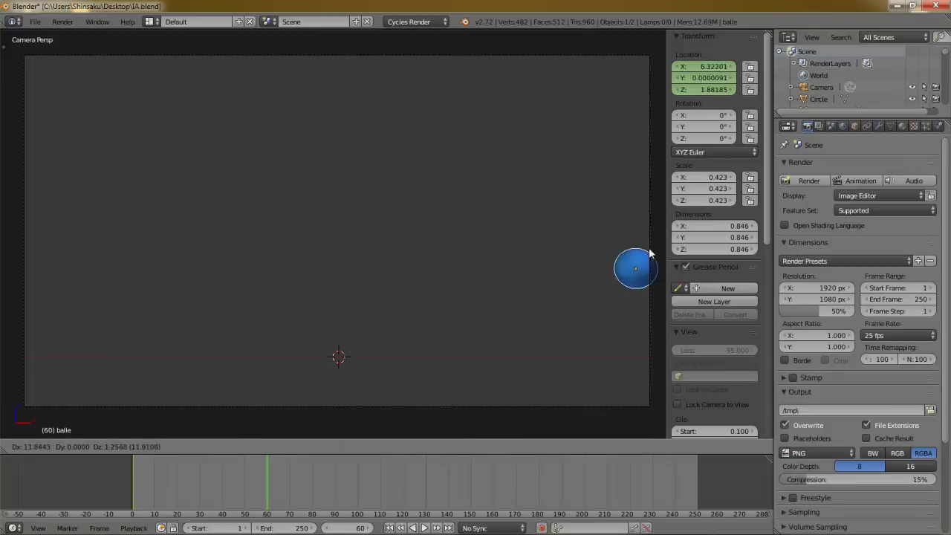
left_click(562, 290)
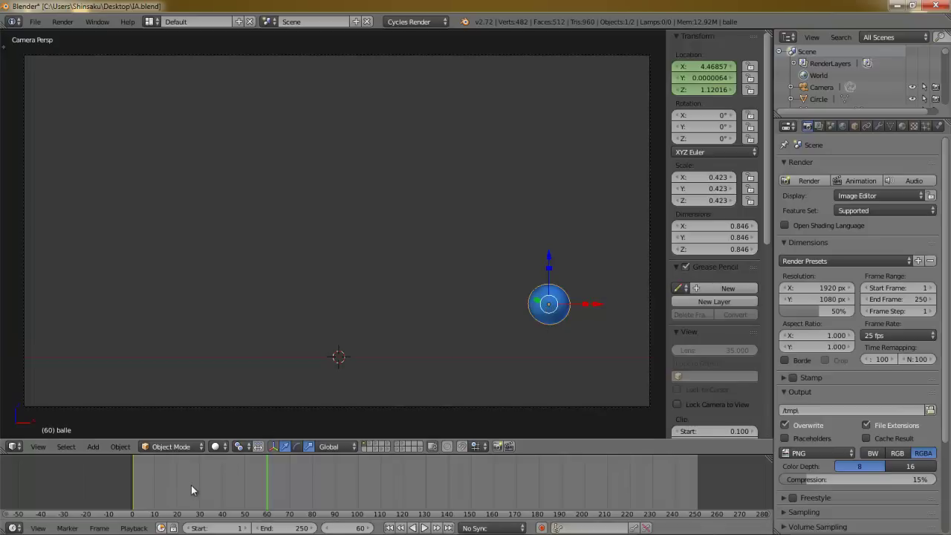
mouse_move(134, 483)
left_mouse_down()
mouse_move(398, 474)
mouse_move(226, 475)
left_mouse_up()
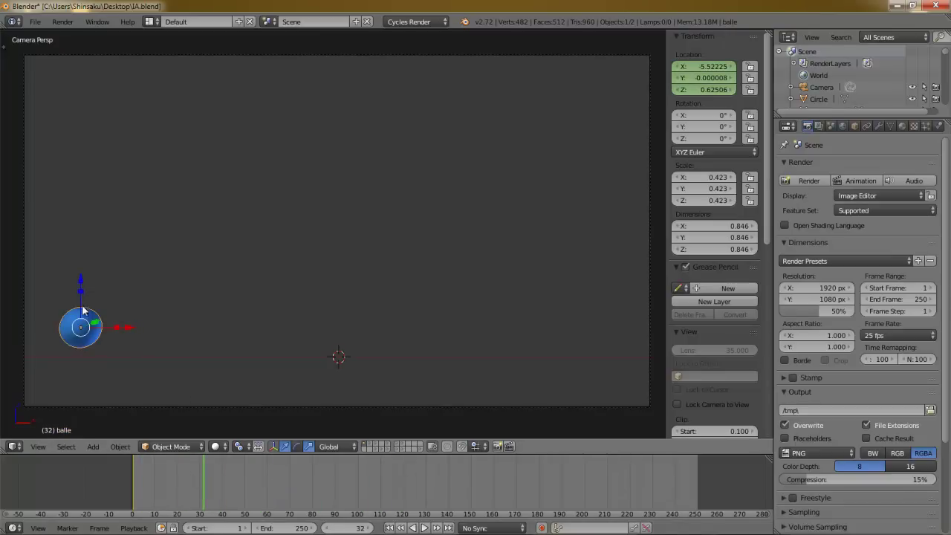
At frame 60, place the ball right at X 4.68438, Z 1.53909 and insert location keyframes
left_click(268, 474)
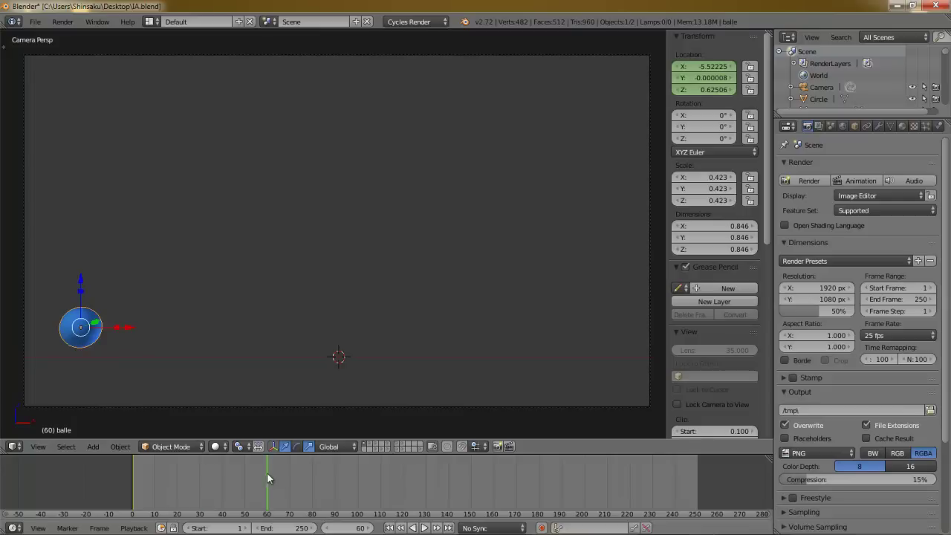
key("g")
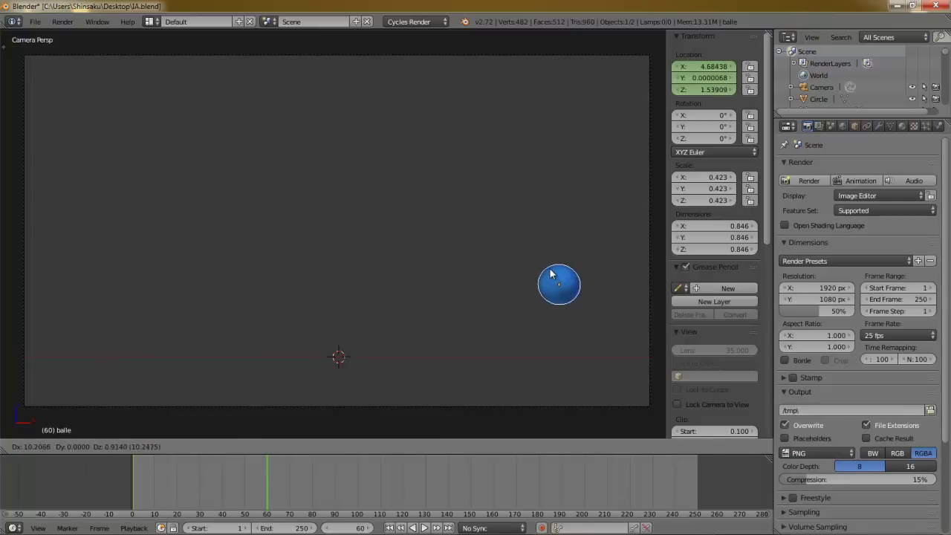
left_click(546, 260)
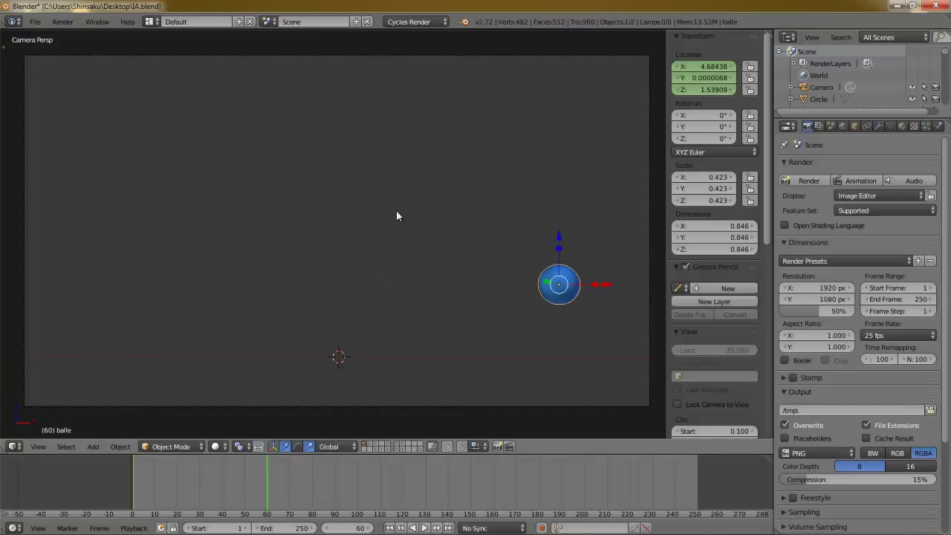
key("i")
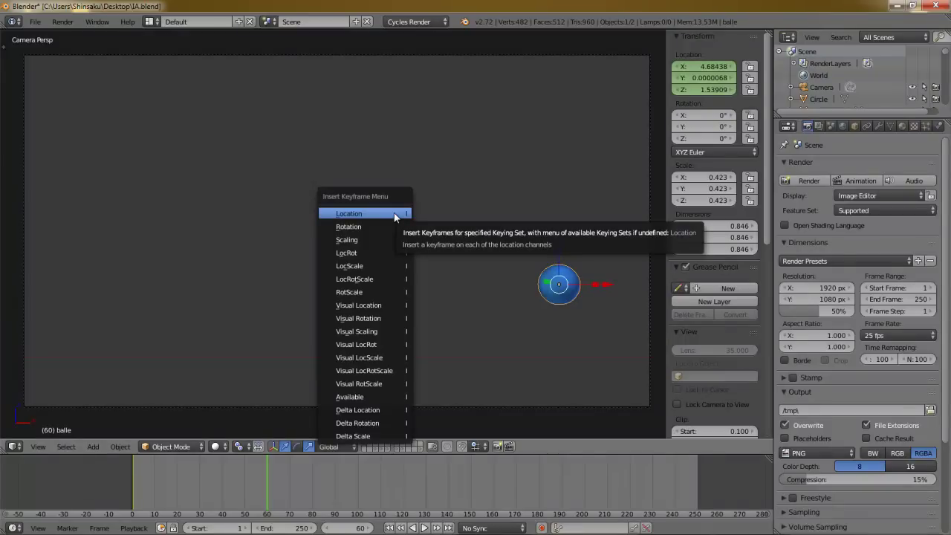
key("Escape")
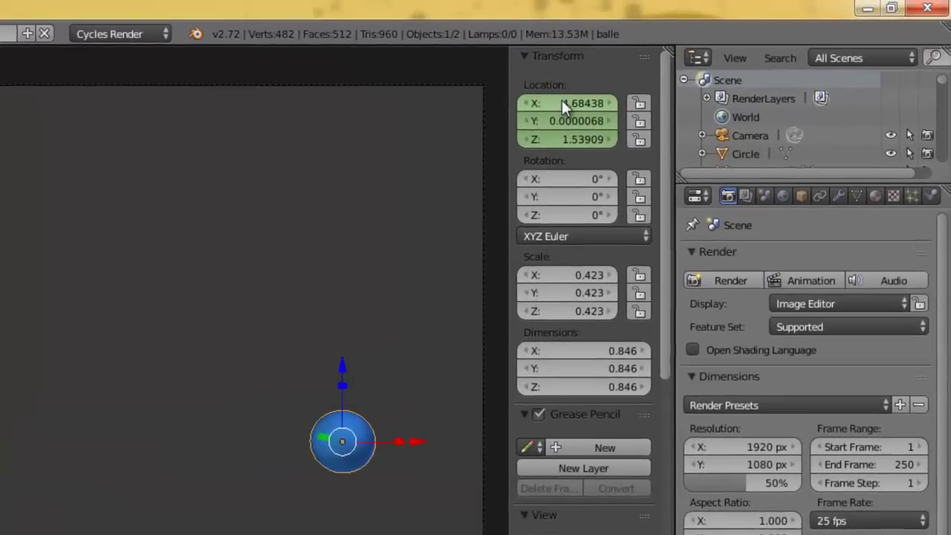
right_click(627, 95)
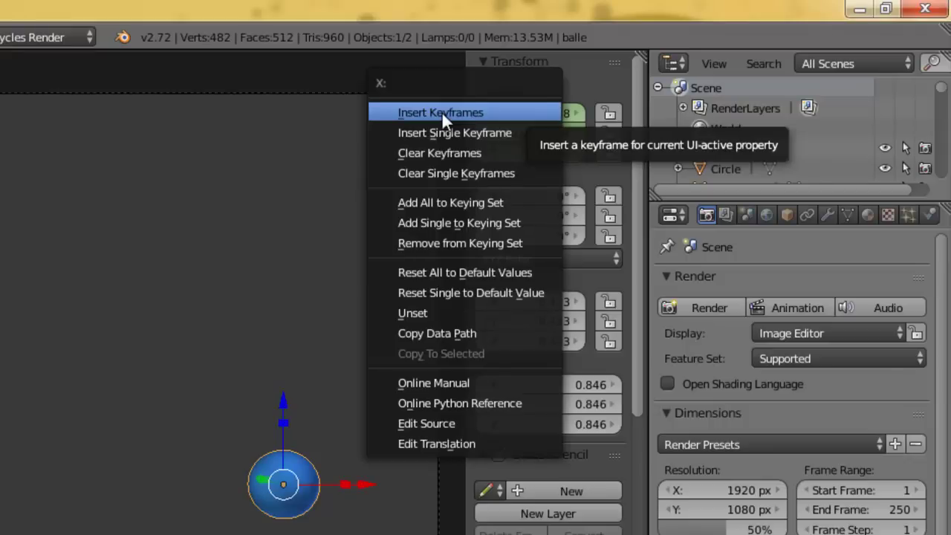
left_click(441, 112)
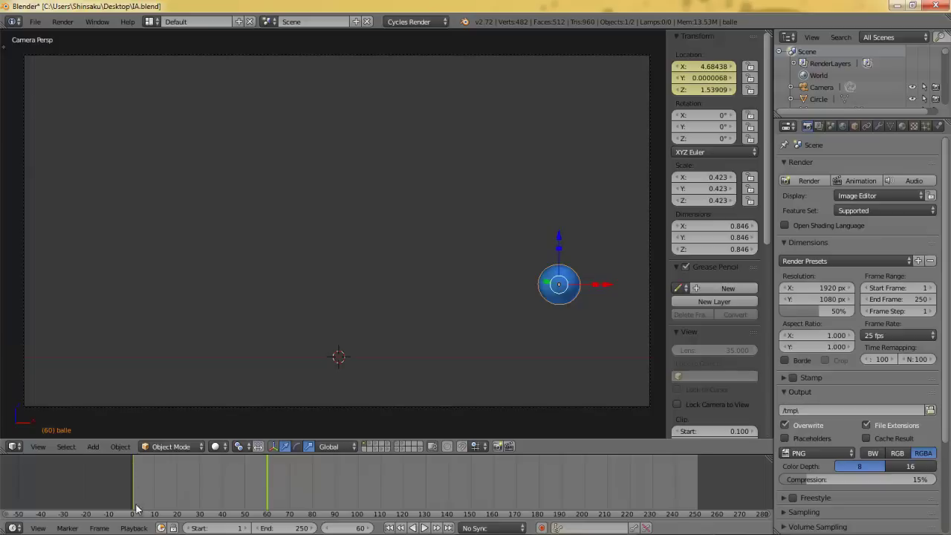
Jump between the range's first and last frames, then scrub back to frame 43
left_click(247, 488)
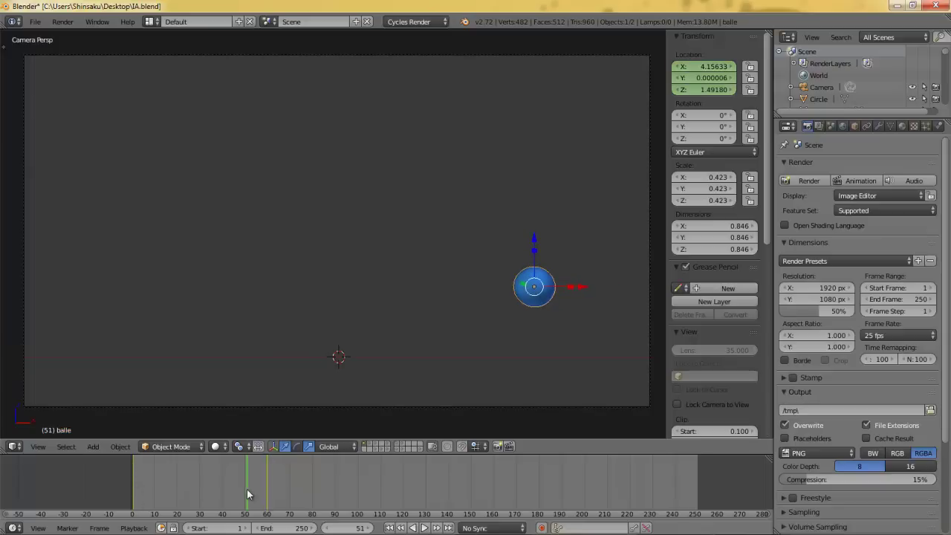
left_click(267, 485)
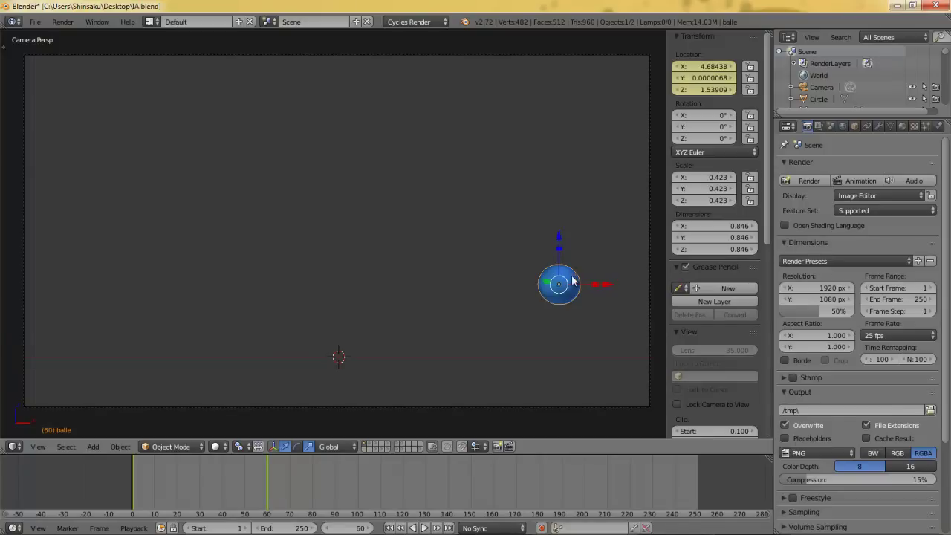
left_click(388, 527)
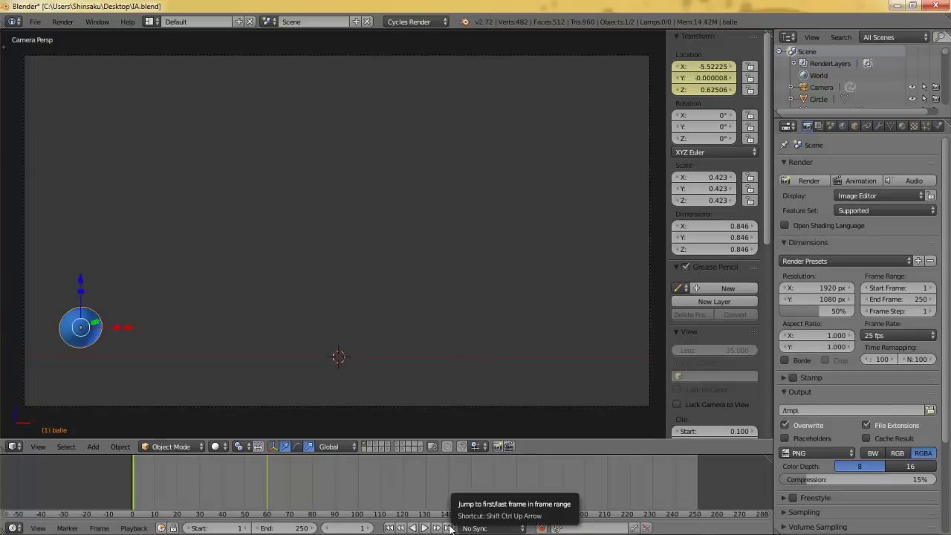
left_click(449, 528)
left_click(388, 528)
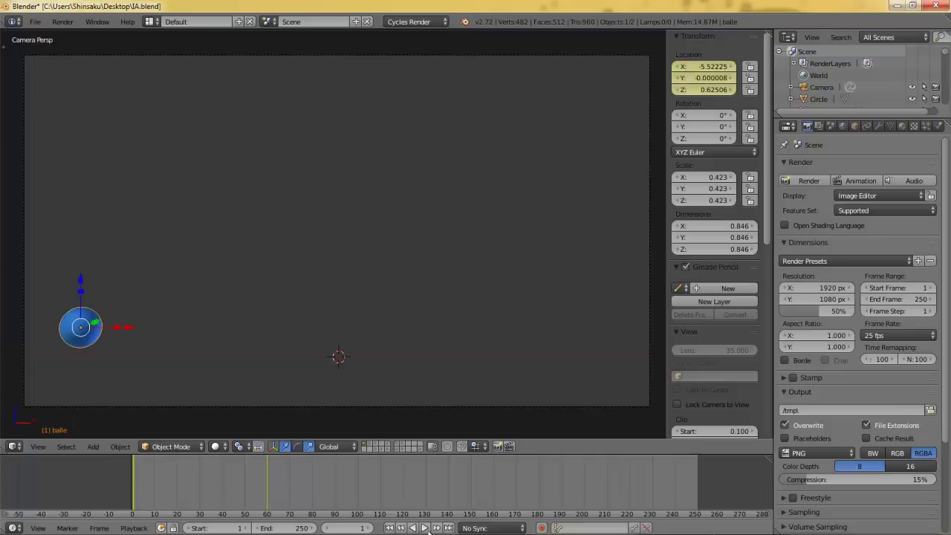
left_click(450, 528)
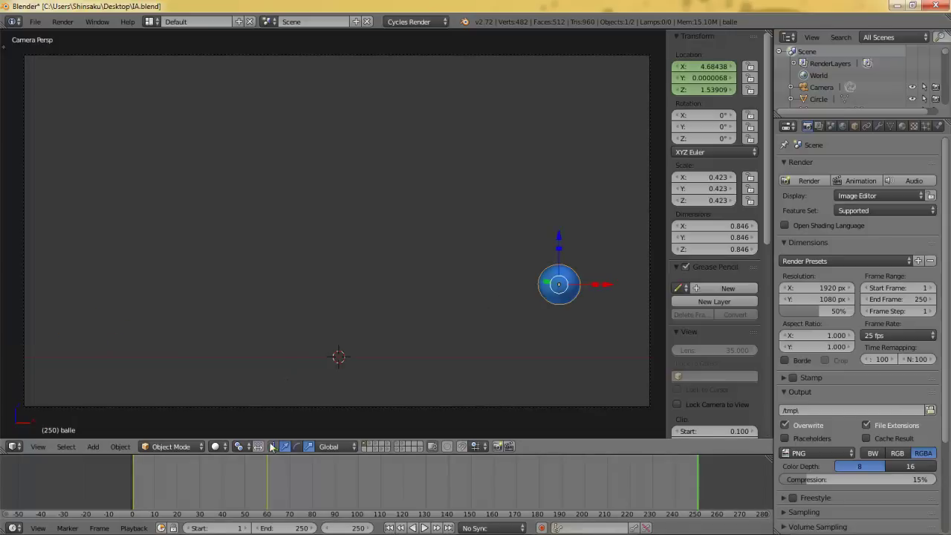
mouse_move(267, 462)
left_mouse_down()
mouse_move(218, 467)
mouse_move(242, 474)
mouse_move(267, 470)
mouse_move(129, 474)
mouse_move(264, 479)
mouse_move(196, 472)
left_mouse_up()
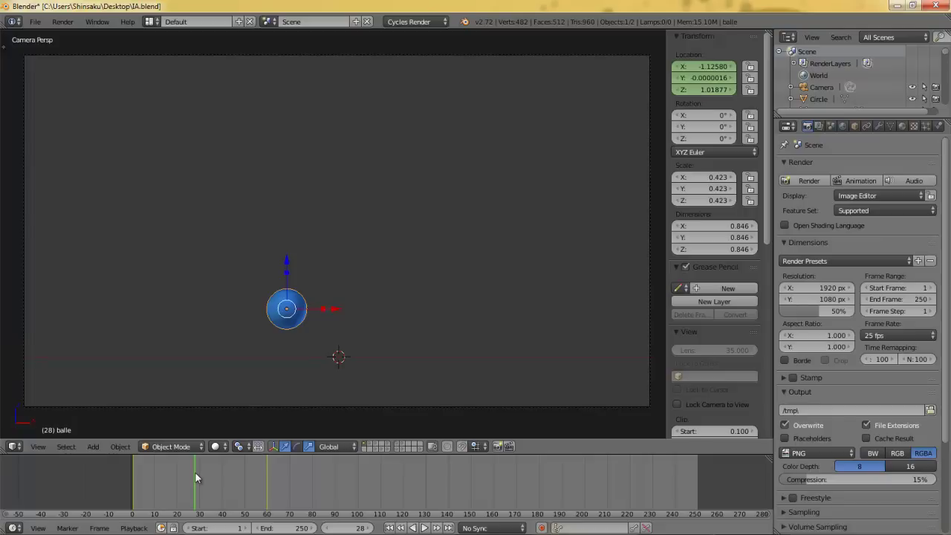
Preview the ball's motion from frame 1 to 60, then move the playhead to frame 100
left_click(135, 474)
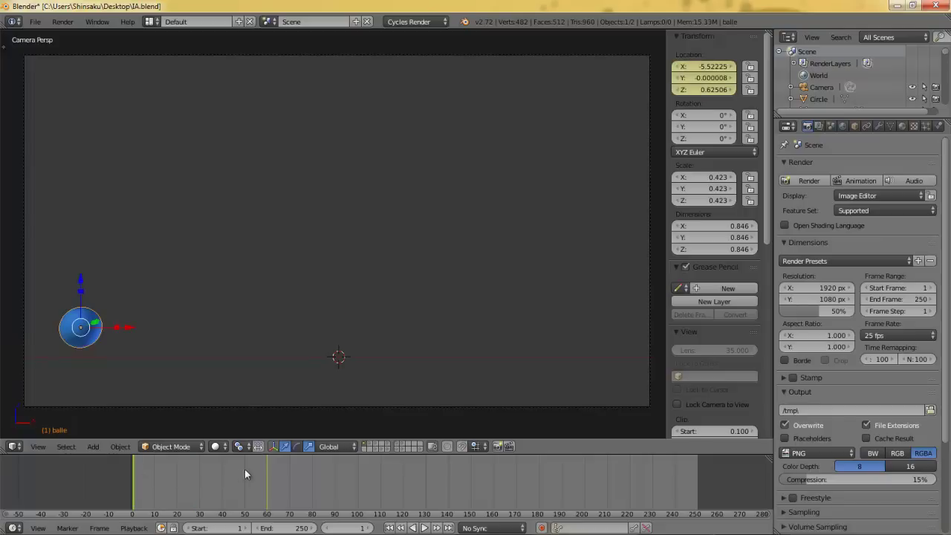
left_click(266, 474)
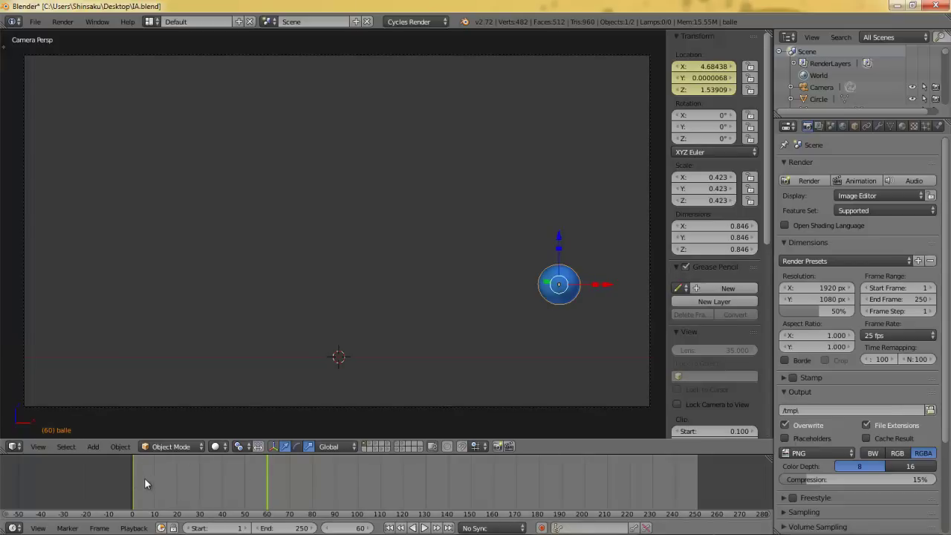
left_click_drag(144, 478, 191, 481)
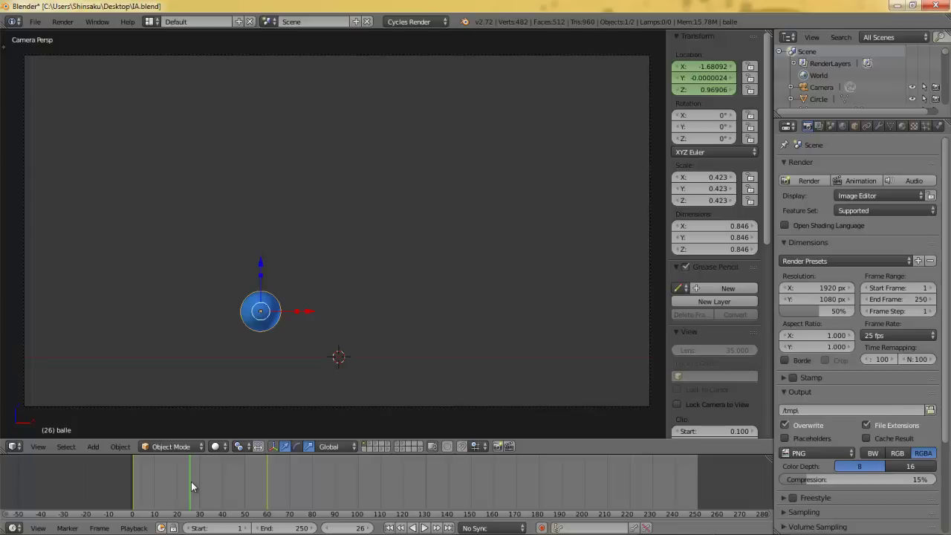
mouse_move(191, 481)
left_mouse_down()
mouse_move(233, 488)
mouse_move(169, 483)
mouse_move(267, 482)
left_mouse_up()
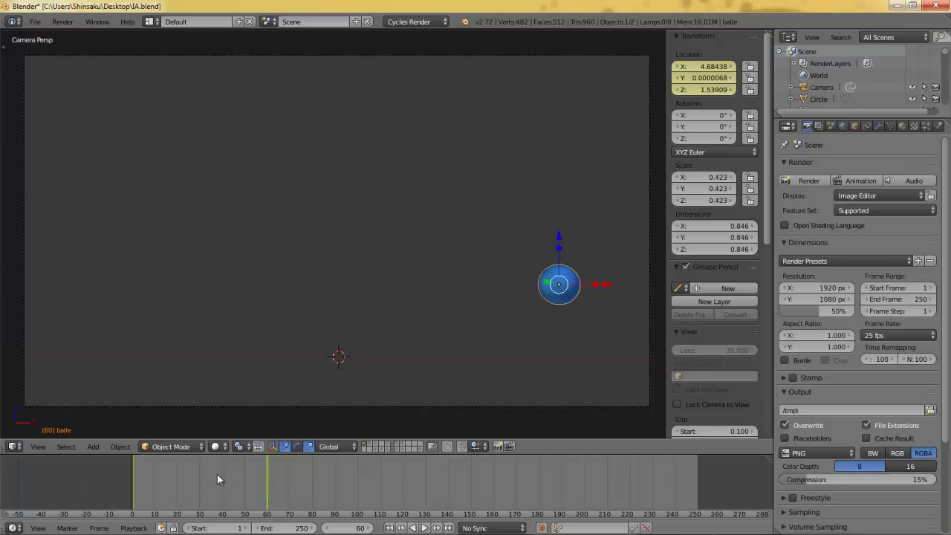
mouse_move(249, 475)
left_mouse_down()
mouse_move(138, 476)
mouse_move(267, 484)
left_mouse_up()
left_click_drag(136, 471, 267, 477)
left_click(133, 485)
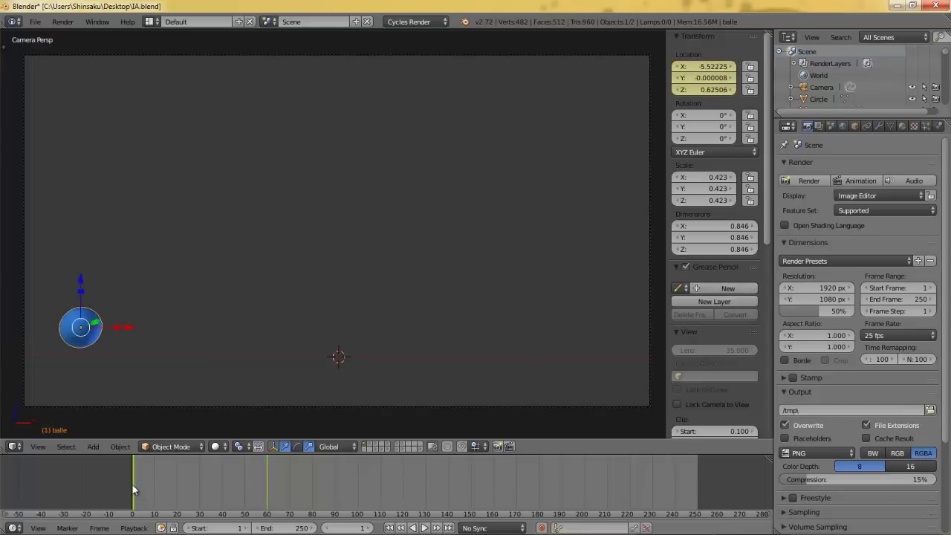
left_click_drag(134, 485, 268, 484)
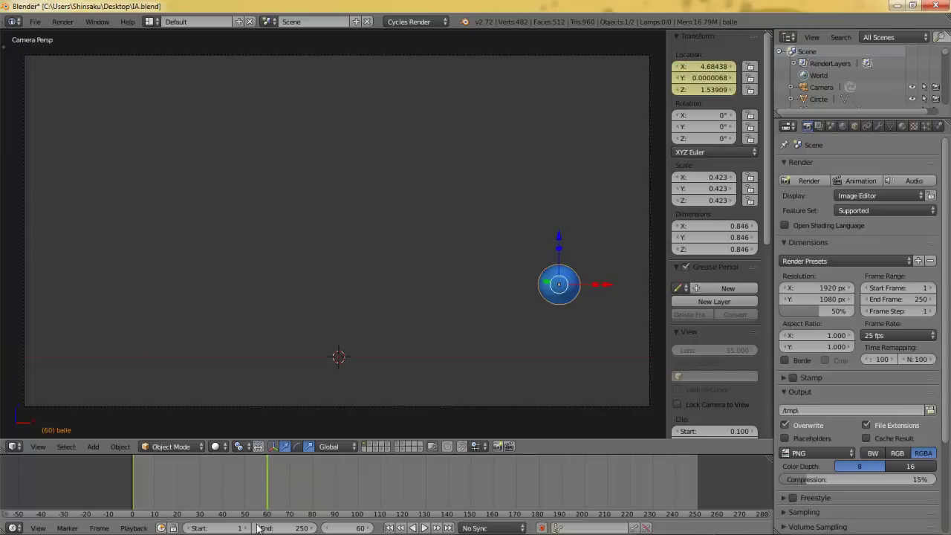
left_click_drag(342, 475, 358, 477)
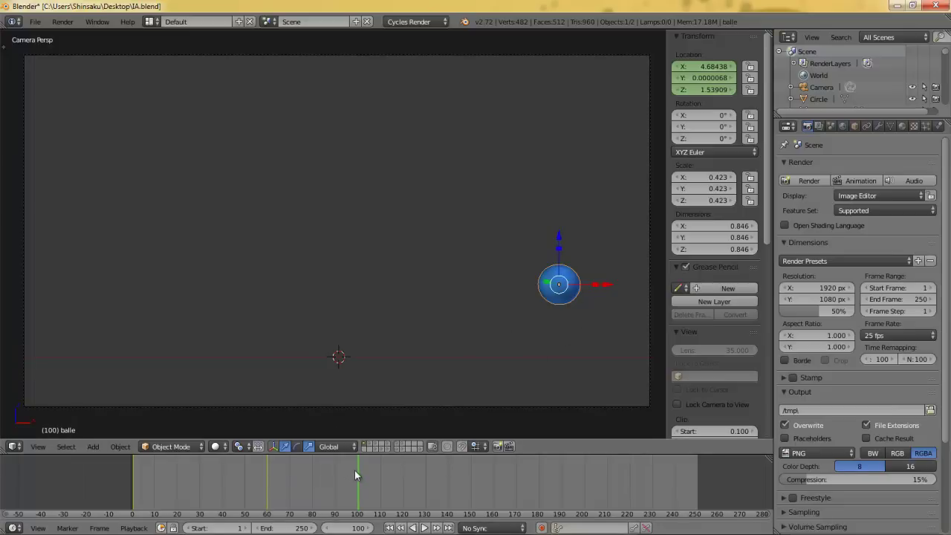
At frame 100, move the ball up and left to X 0.63473, Z 4.68740
key("g")
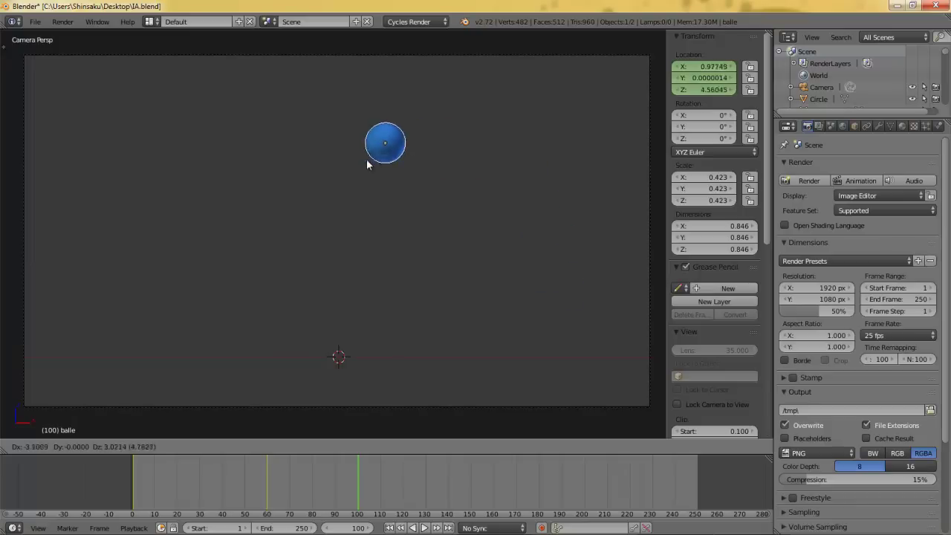
left_click(363, 155)
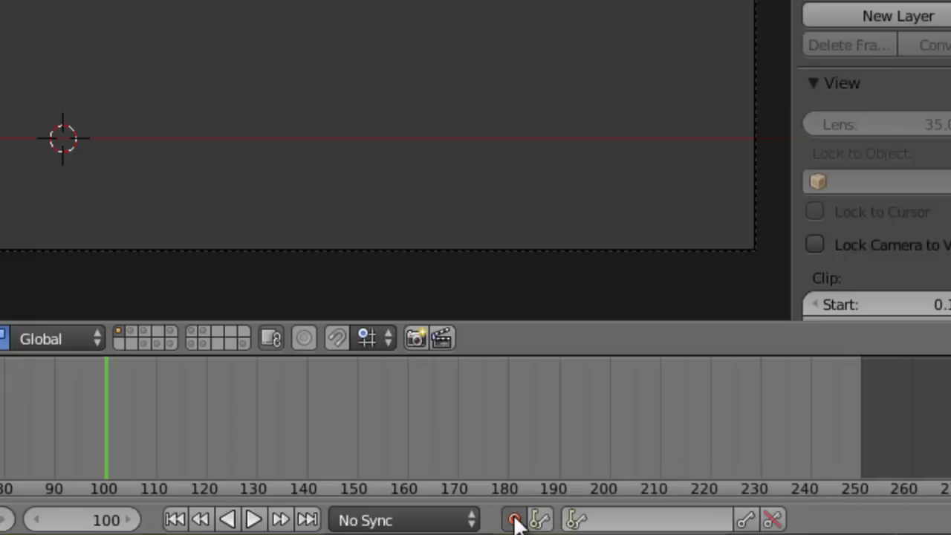
Turn on auto keyframing and key the ball near top centre at X 0.05077, Z 4.43351
left_click(515, 520)
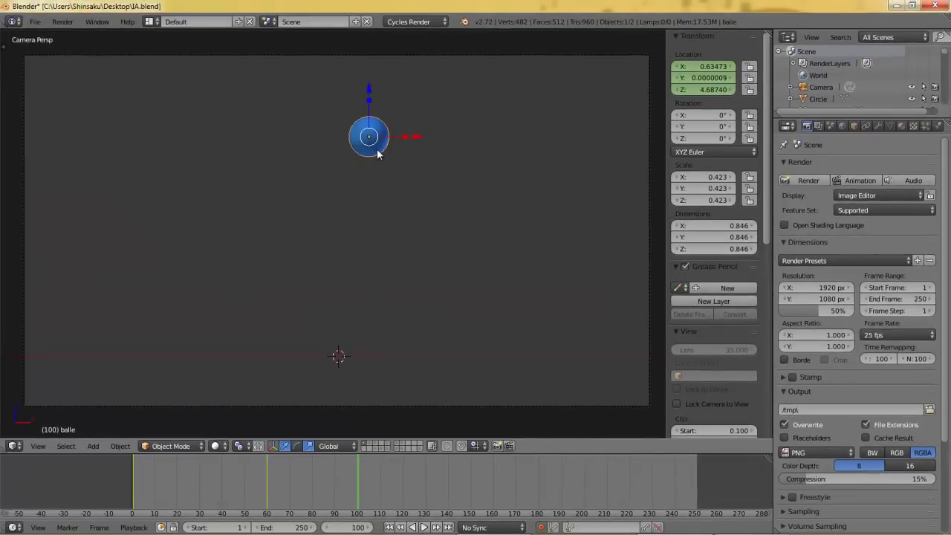
key("g")
left_click(377, 155)
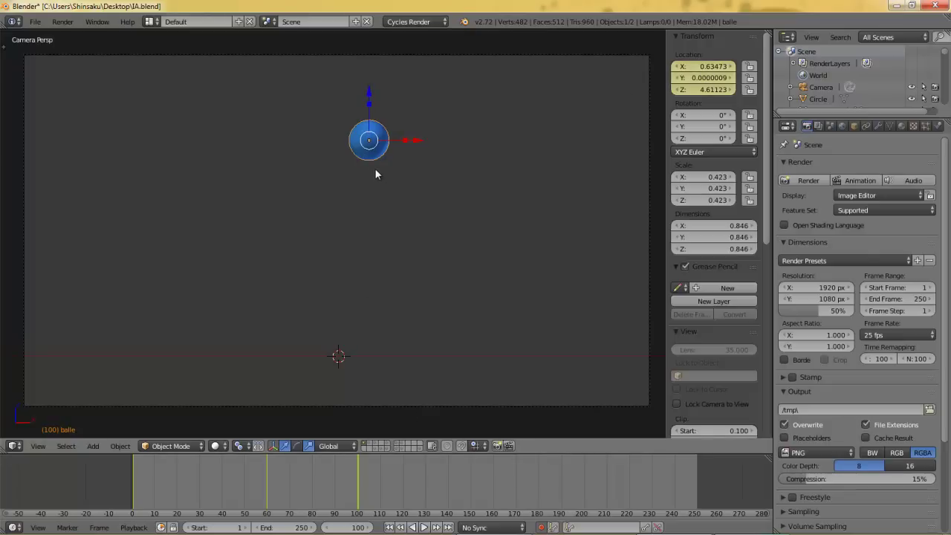
key("g")
left_click(426, 126)
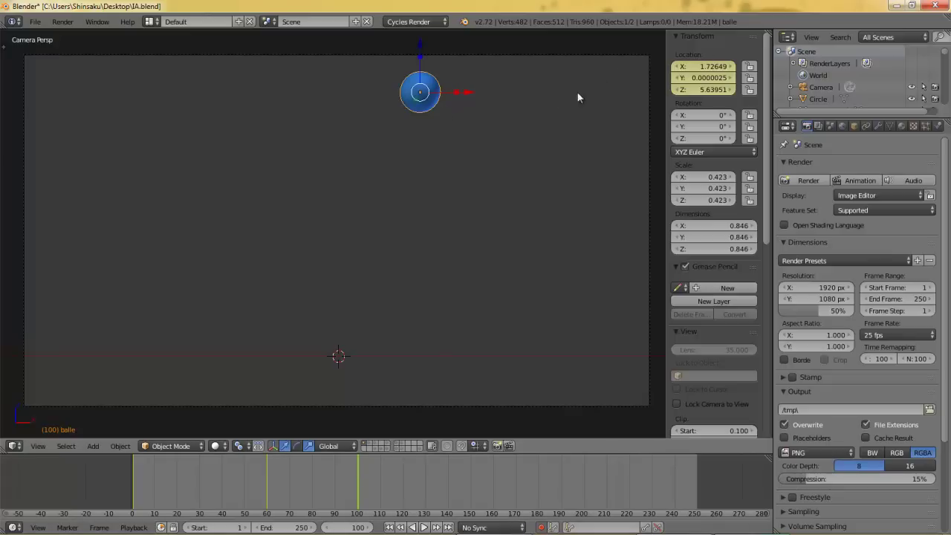
key("g")
left_click(359, 168)
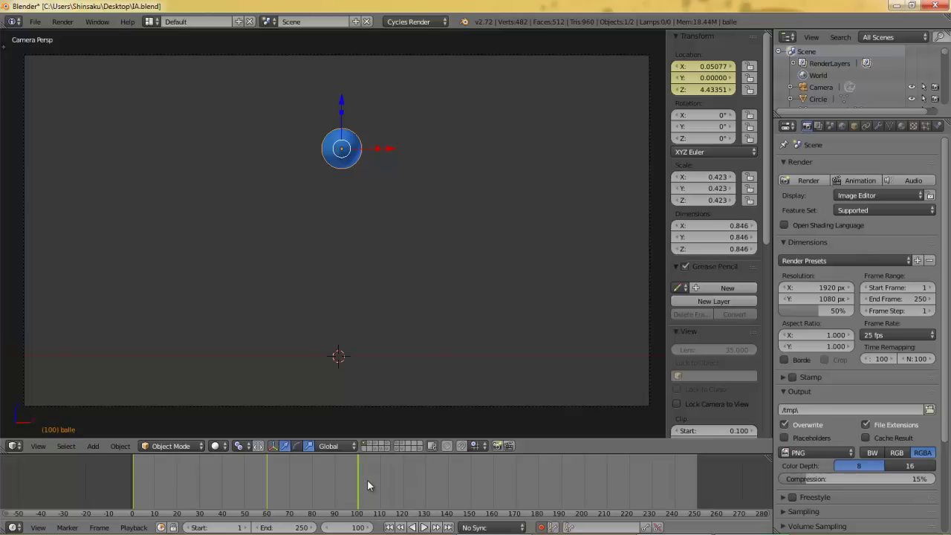
Advance the timeline and key the ball back on the left at X −4.15121, Z 2.32617
left_click(460, 483)
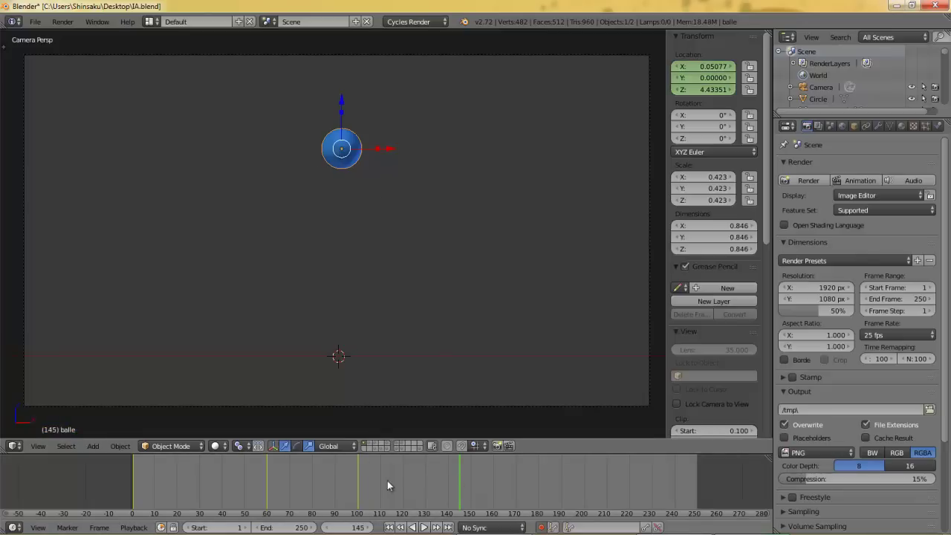
left_click_drag(355, 481, 473, 478)
left_click(359, 470)
left_click_drag(359, 470, 478, 467)
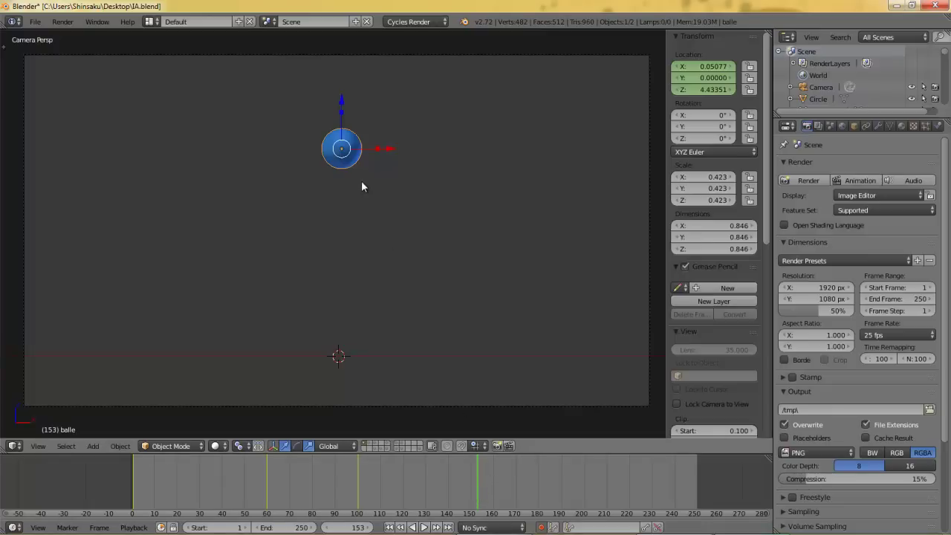
key("g")
left_click(164, 282)
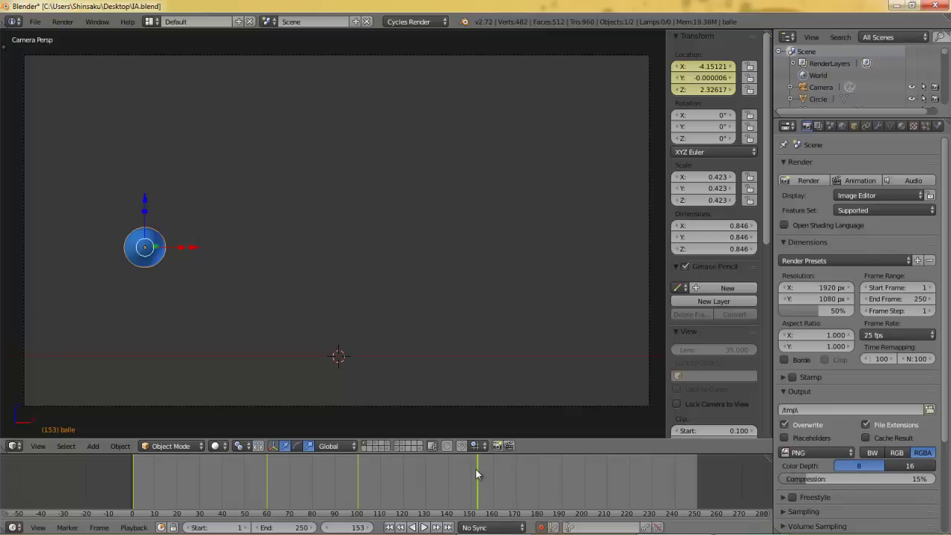
Scrub back to frame 110 and return to frame 153 to check the motion
mouse_move(478, 474)
left_mouse_down()
mouse_move(356, 463)
mouse_move(380, 470)
left_mouse_up()
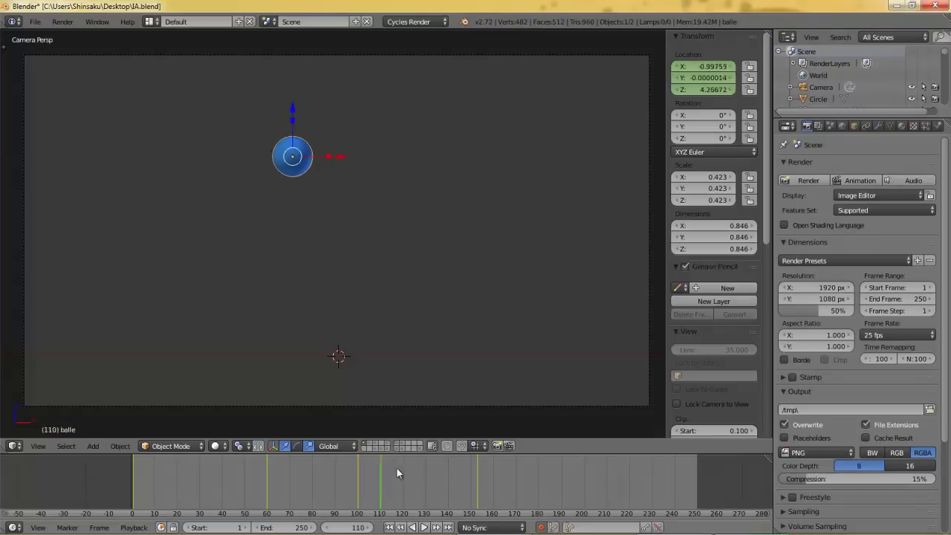
left_click(477, 473)
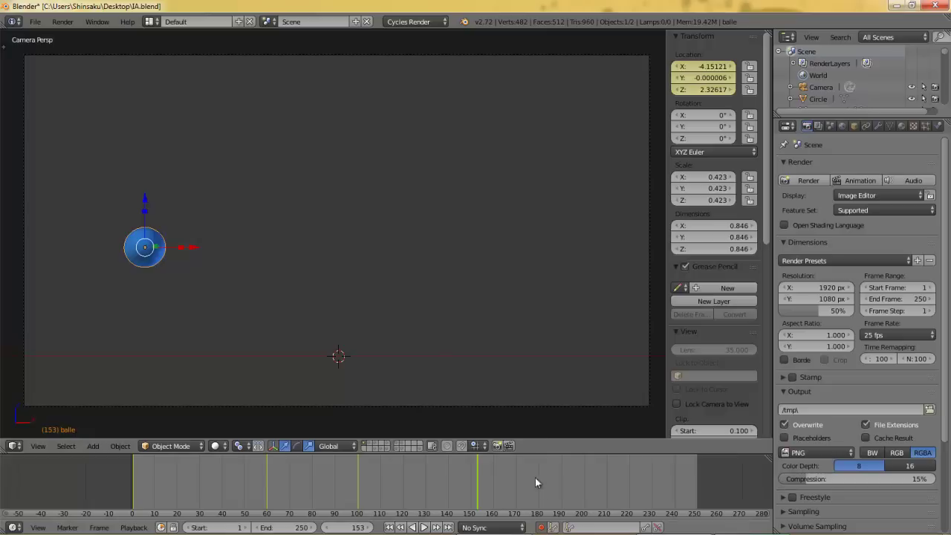
left_click(542, 528)
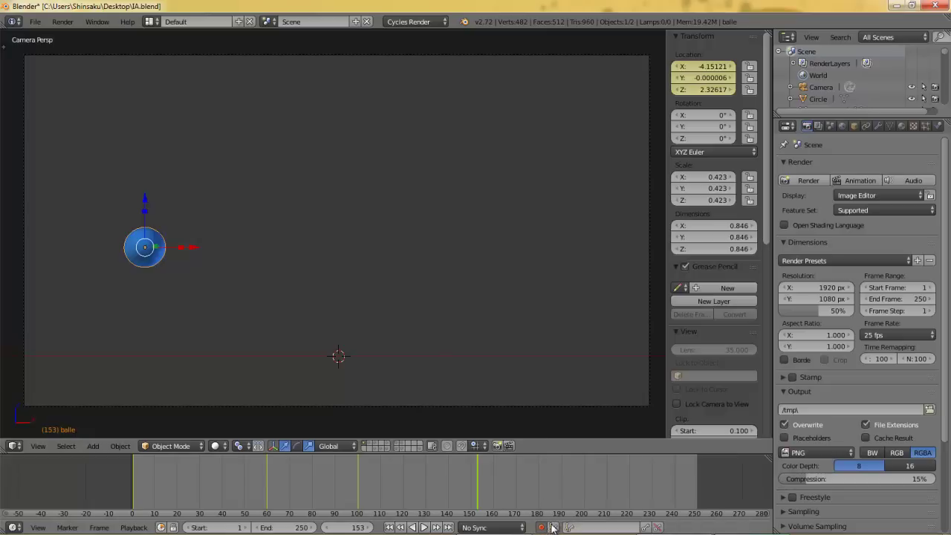
Uncheck Only Insert Available under Editing in the User Preferences
left_click(35, 21)
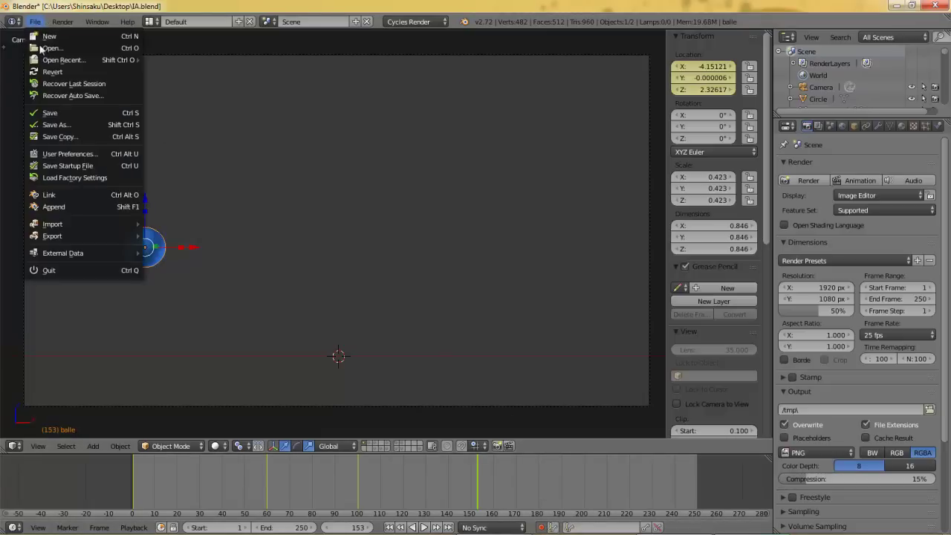
left_click(63, 152)
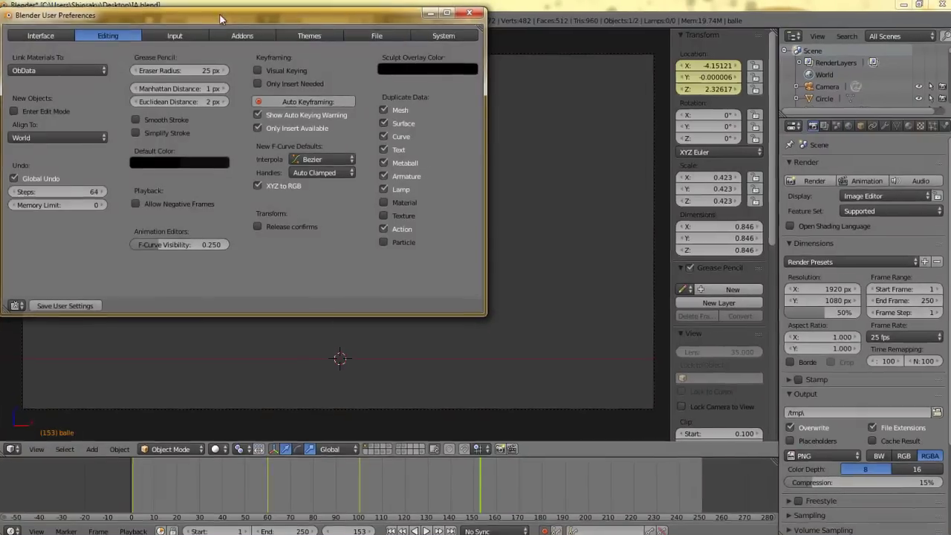
left_click_drag(212, 14, 347, 46)
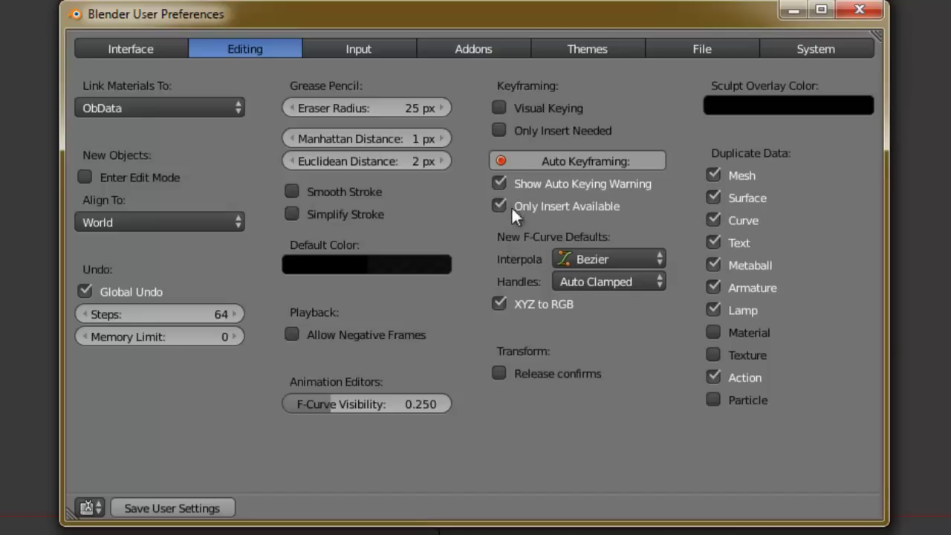
left_click(500, 206)
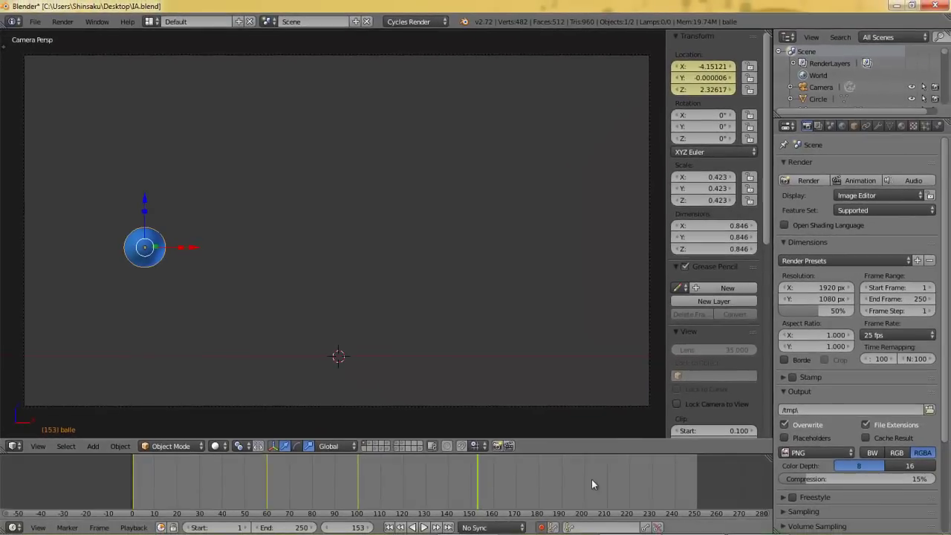
Key the ball near the view centre at frame 203
left_click(592, 479)
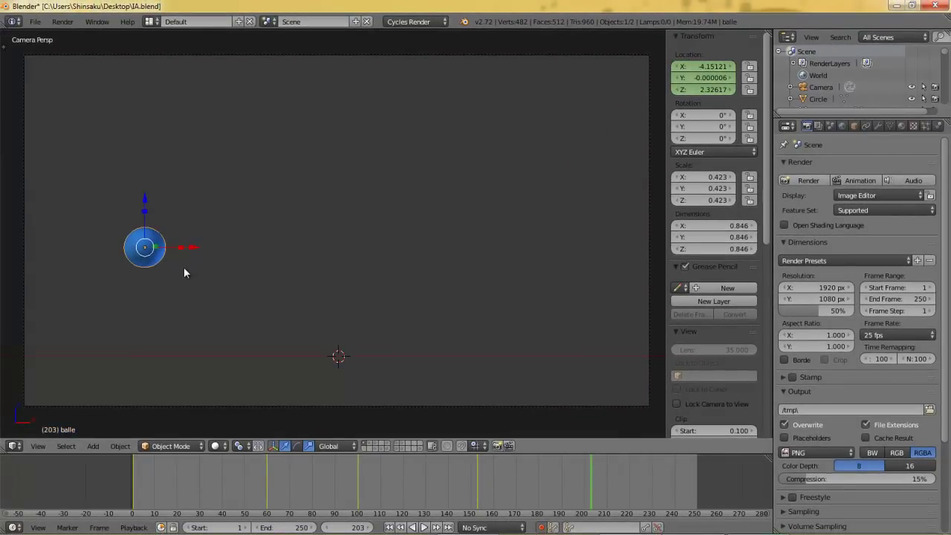
key("g")
left_click(455, 255)
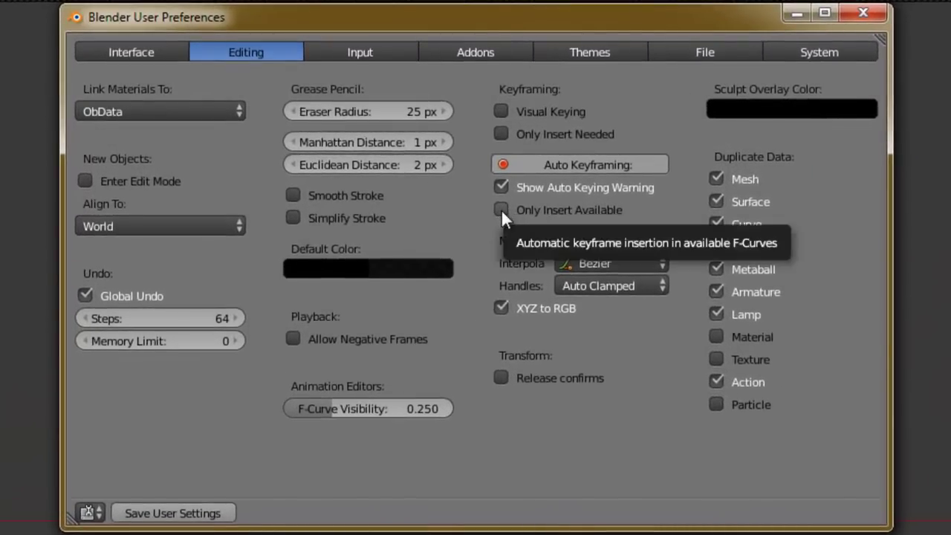
Re-enable Only Insert Available, check frames 152 and 203, and reopen User Preferences
left_click(501, 210)
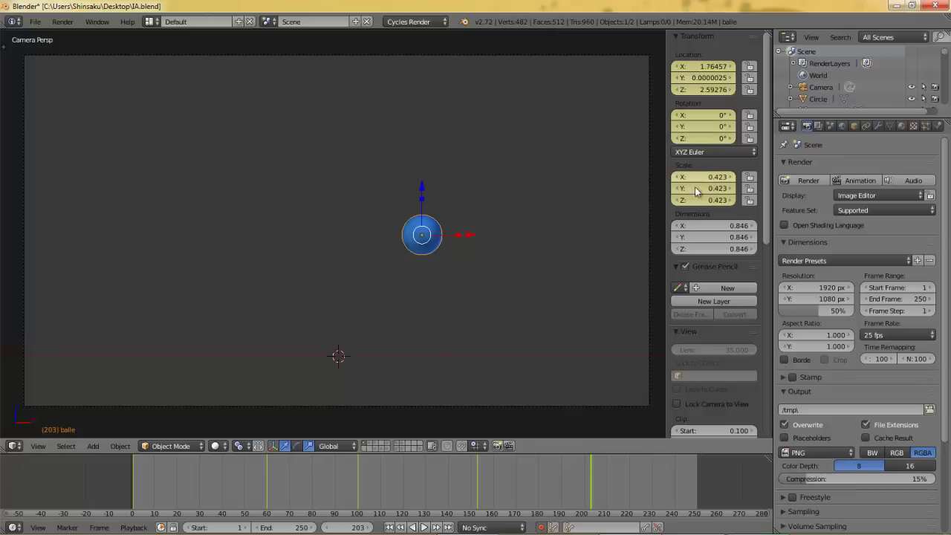
left_click(475, 460)
left_click(590, 465)
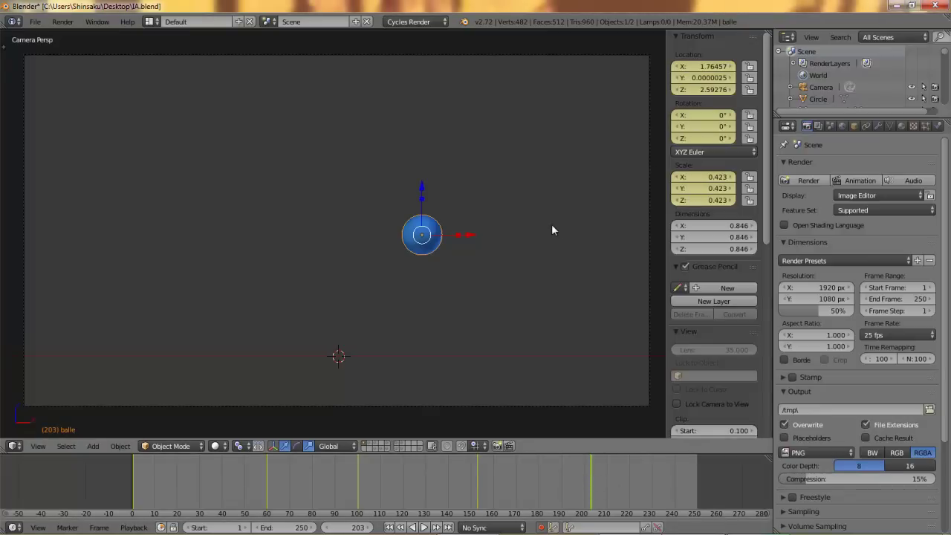
key("ctrl+alt+u")
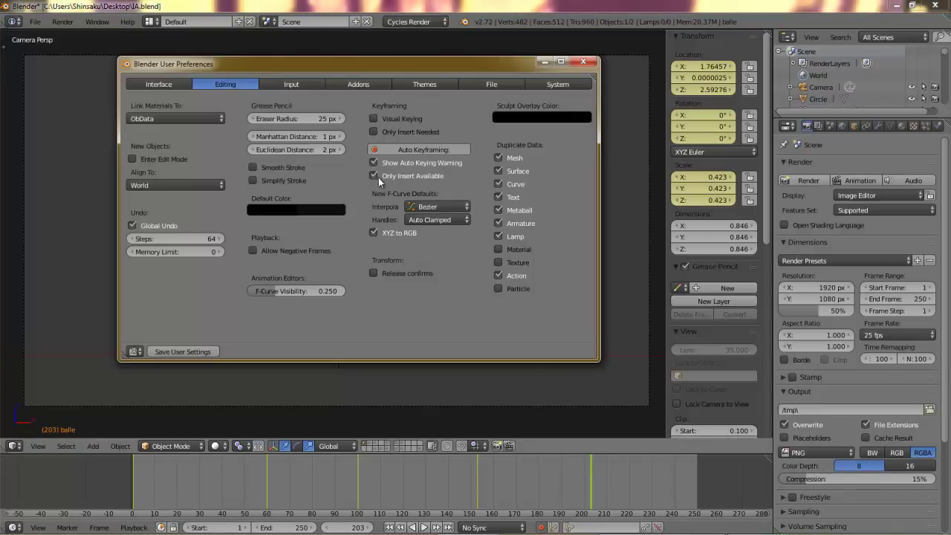
Close User Preferences and return to the frame-153 keyframe in camera view
key("alt+F4")
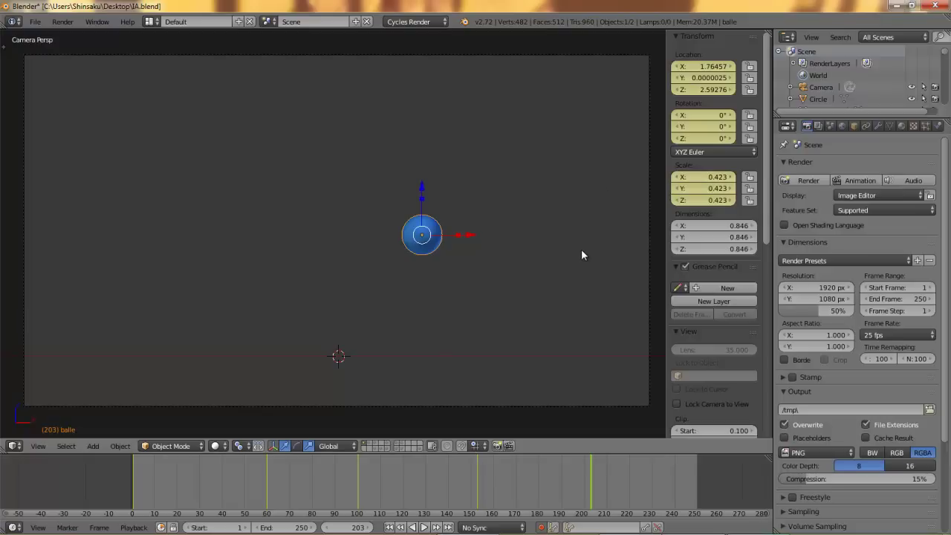
key("Down")
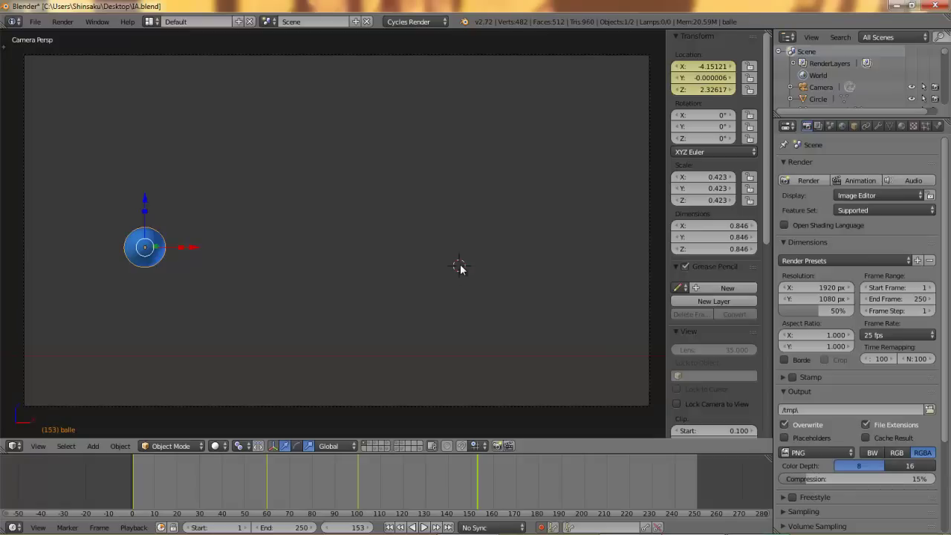
key("KP_0")
key("KP_0")
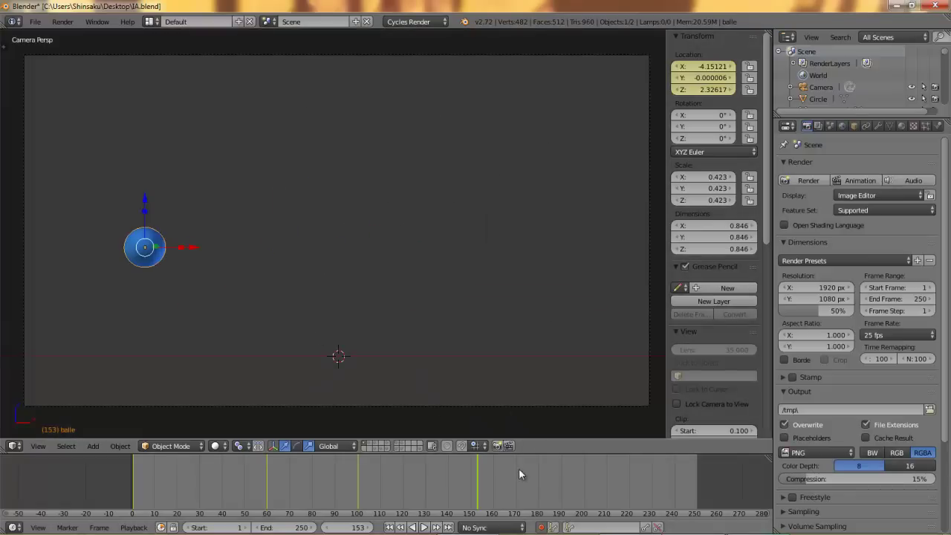
Key the ball at the view centre at frame 206 and enlarge the timeline area
left_click(597, 483)
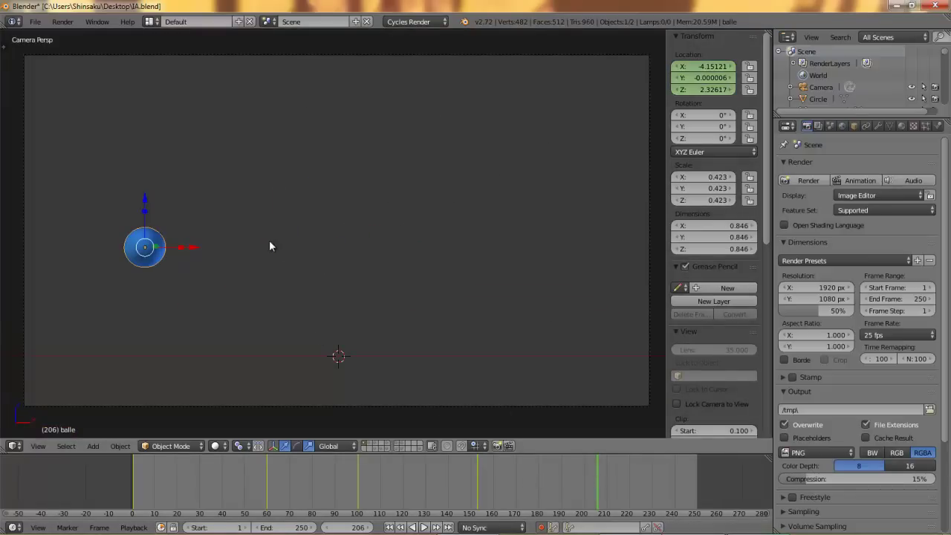
key("g")
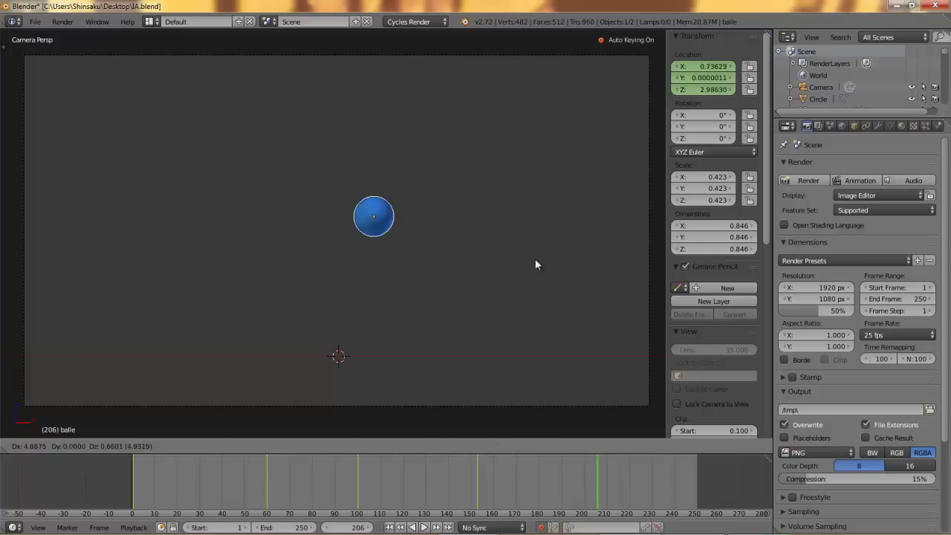
left_click(595, 296)
key("BackSpace")
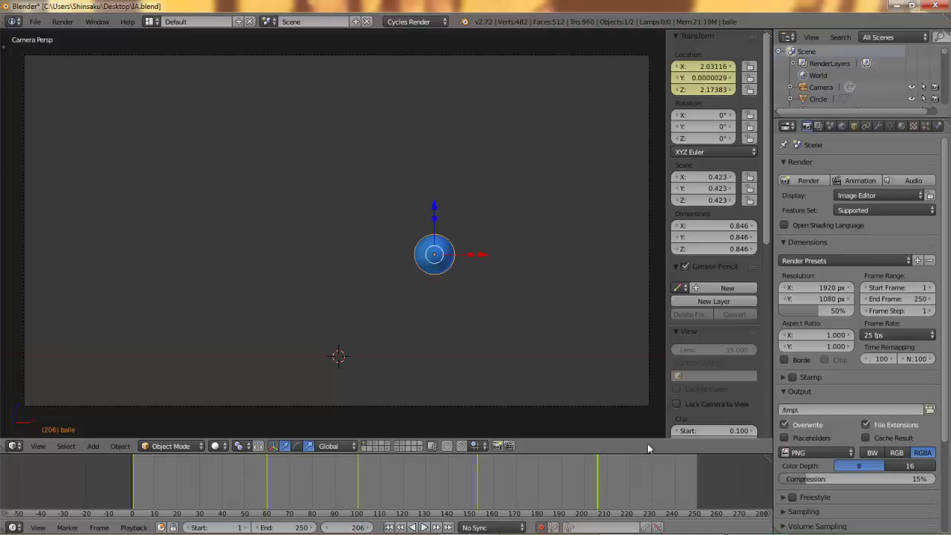
left_click_drag(634, 440, 633, 380)
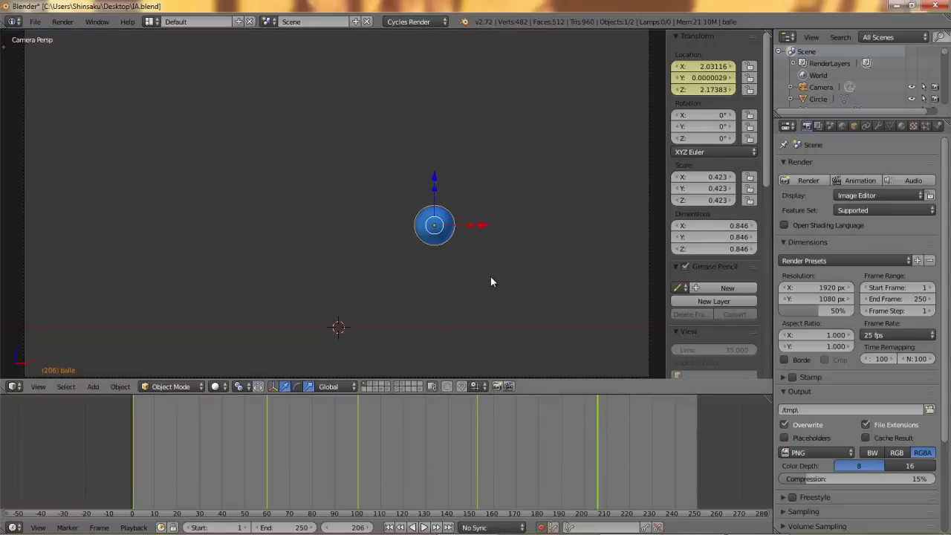
Switch to camera view and open the editor-type list for the lower timeline area
key("KP_0")
key("KP_0")
scroll(488, 288, "down", 2)
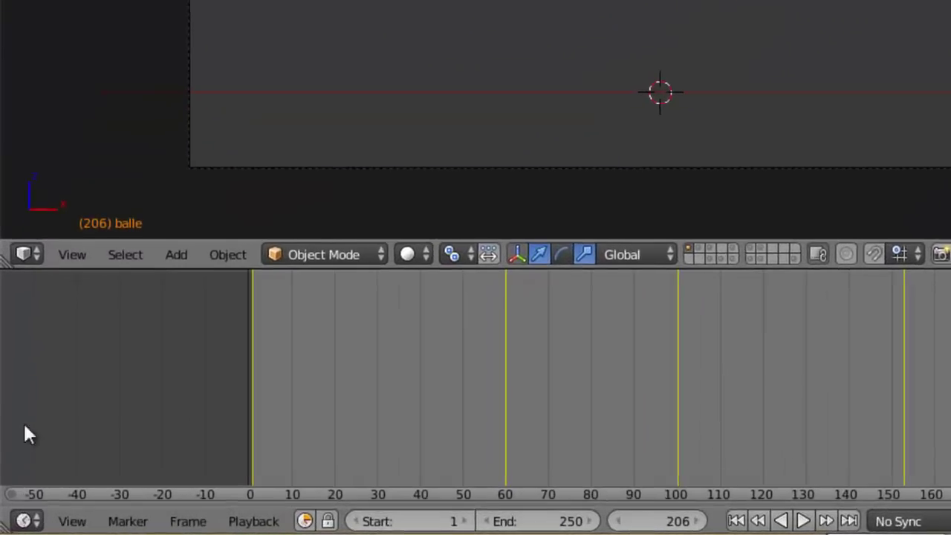
left_click(24, 520)
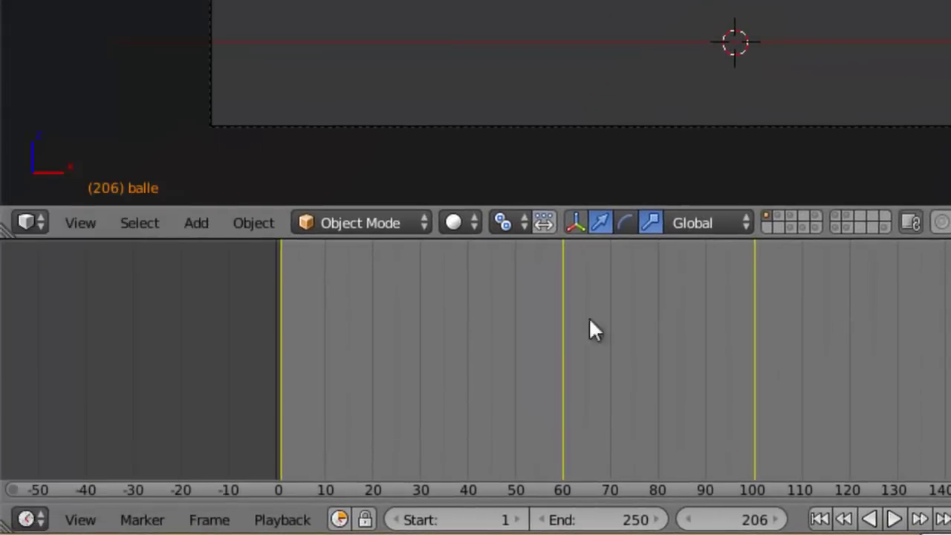
left_click(43, 518)
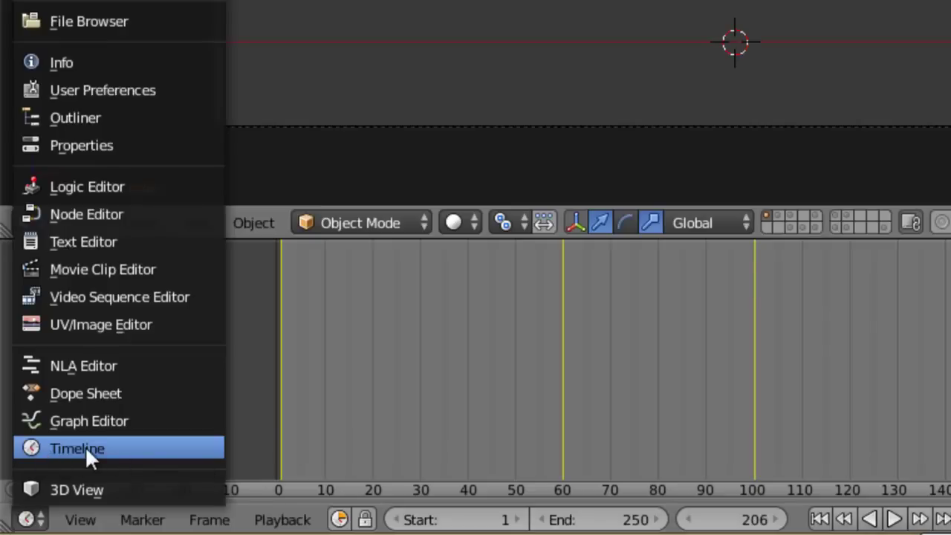
Make the lower area a Dope Sheet and zoom and pan so frames 0–60 fill it
left_click(77, 405)
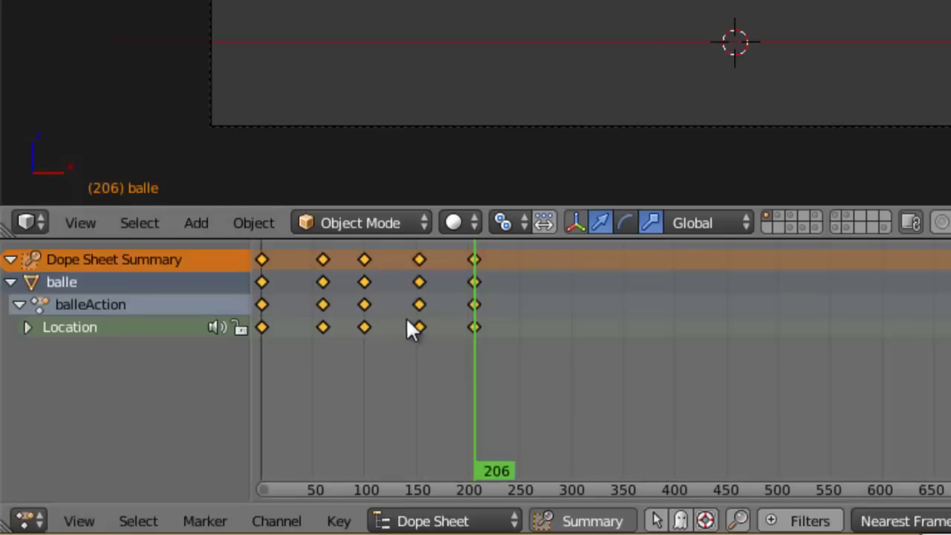
scroll(417, 328, "up", 3)
mouse_move(383, 321)
middle_mouse_down()
mouse_move(875, 342)
mouse_move(887, 359)
middle_mouse_up()
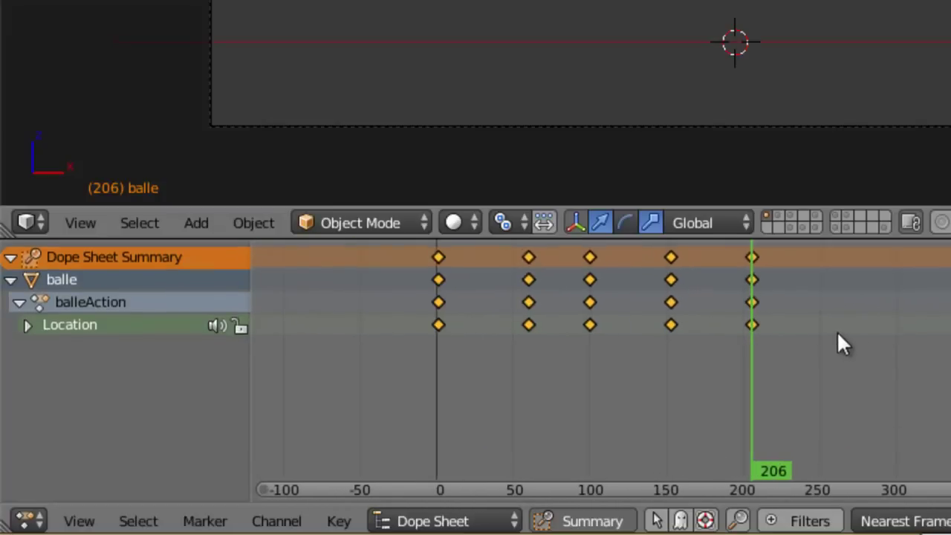
mouse_move(821, 321)
middle_mouse_down("ctrl")
mouse_move(908, 352)
mouse_move(864, 350)
middle_mouse_up("ctrl")
middle_click_drag(560, 344, 929, 349)
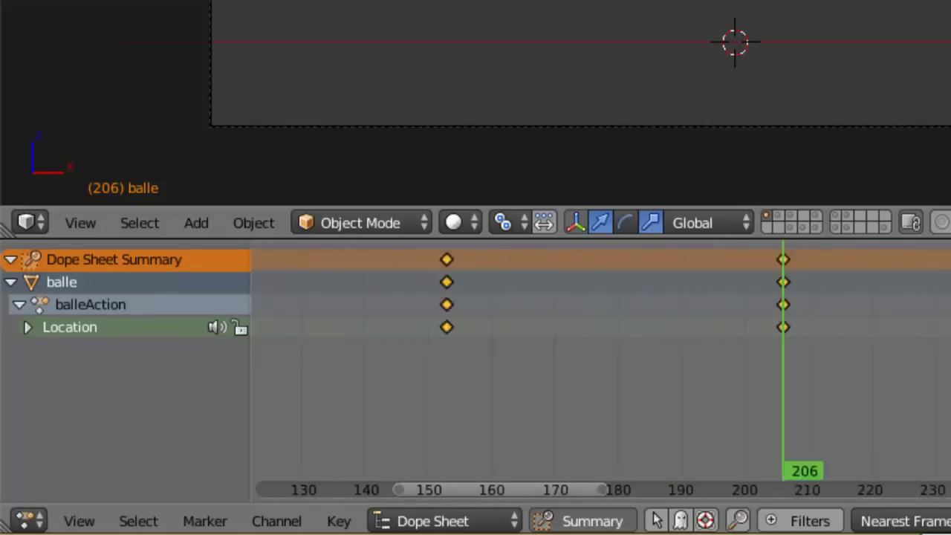
mouse_move(230, 392)
middle_mouse_down()
mouse_move(769, 382)
mouse_move(662, 409)
mouse_move(777, 416)
mouse_move(616, 401)
middle_mouse_up()
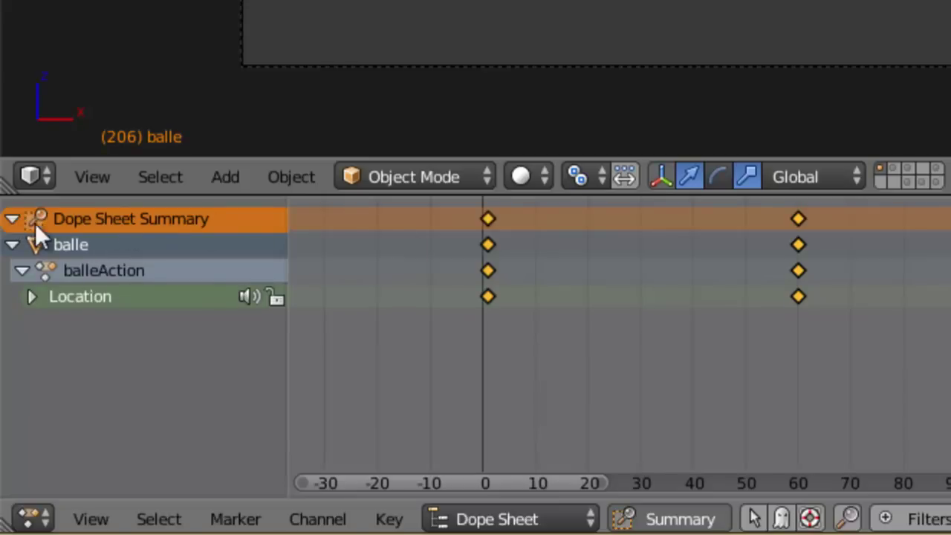
Expand balle's Location channel into X, Y and Z Location tracks
left_click(11, 244)
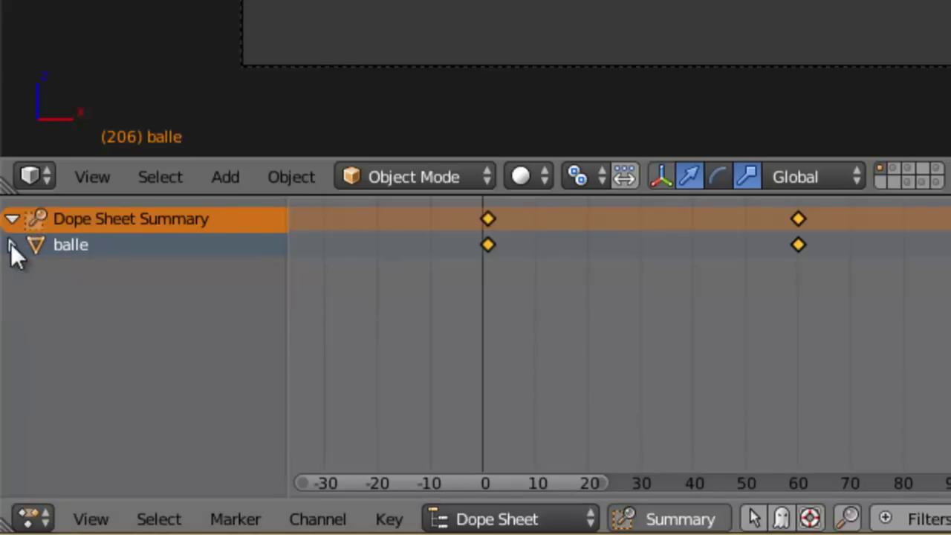
left_click(11, 245)
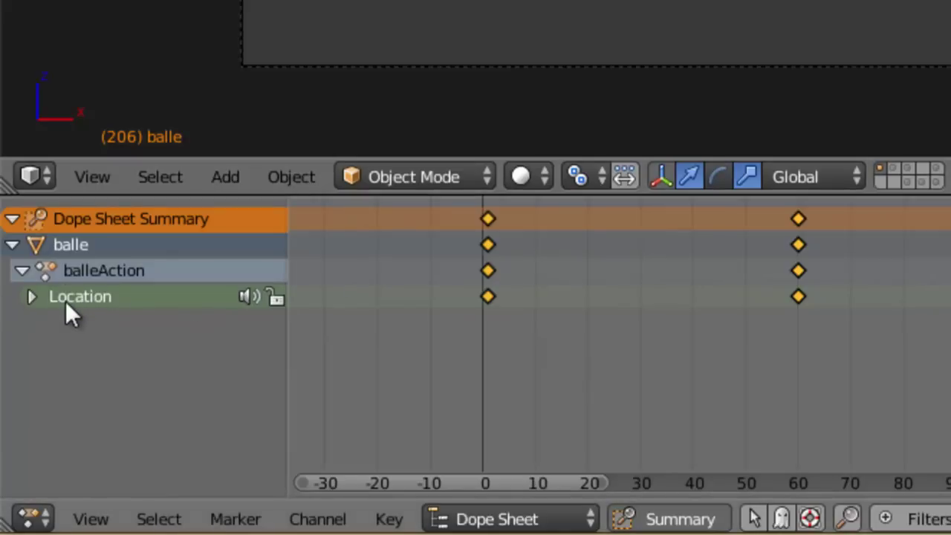
left_click(31, 299)
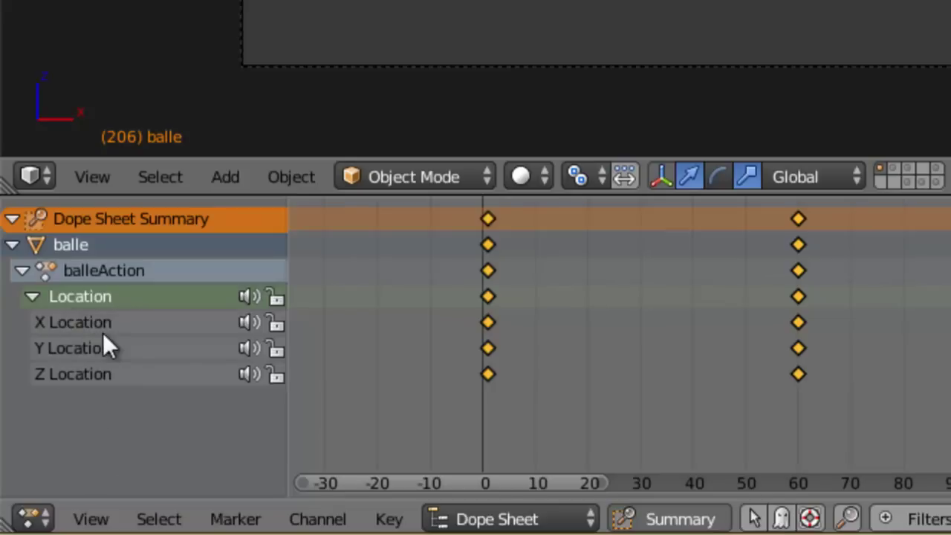
Select individual frame-60 location keys, then the whole frame-60 column, and return to frame 1
left_click(489, 377)
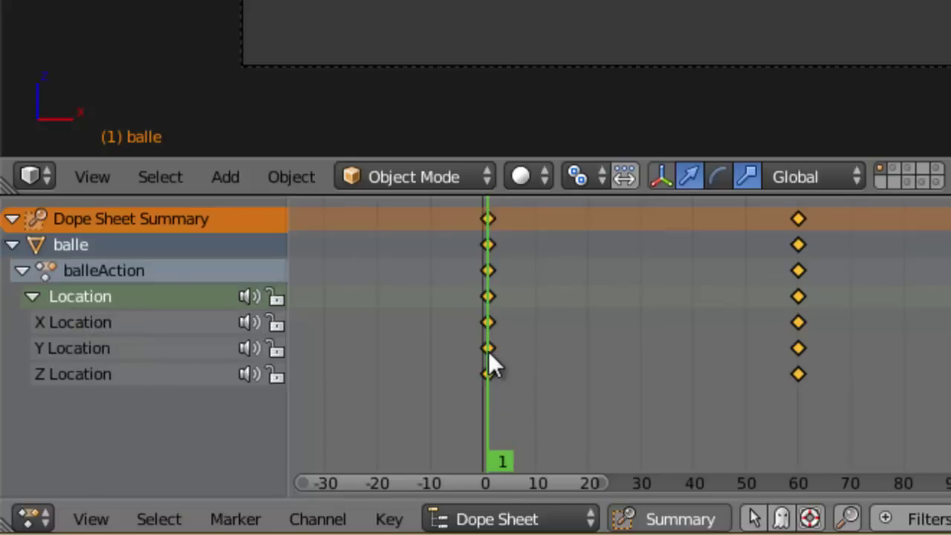
left_click(798, 373, "shift")
left_click(798, 348, "shift")
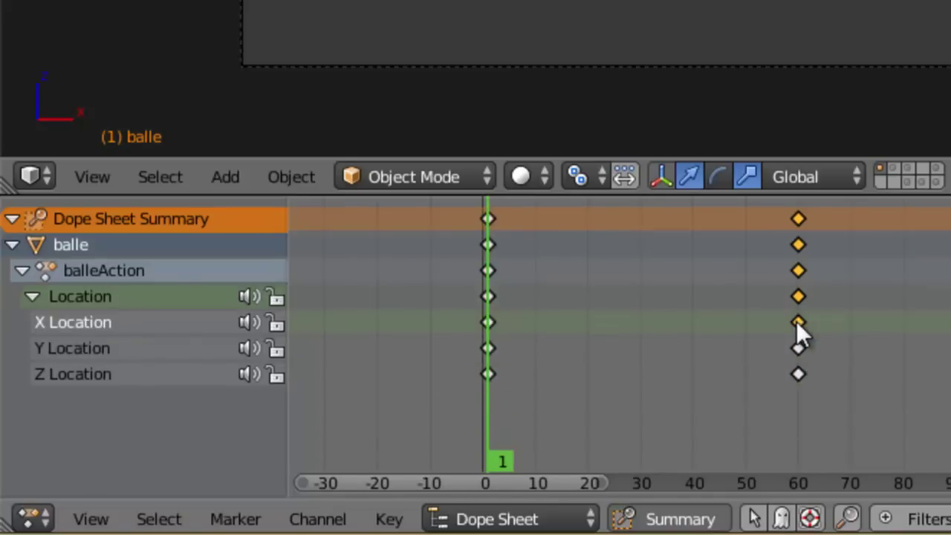
left_click(798, 374)
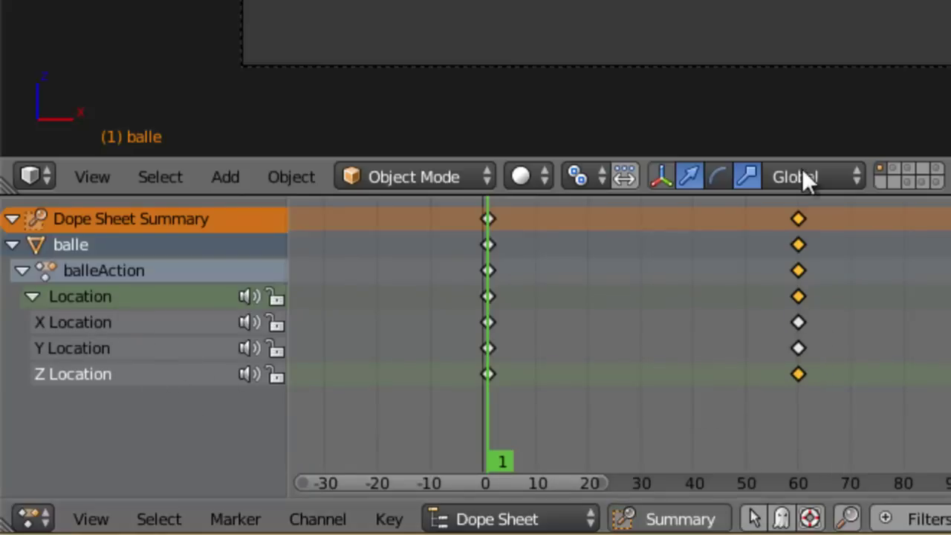
left_click(799, 223)
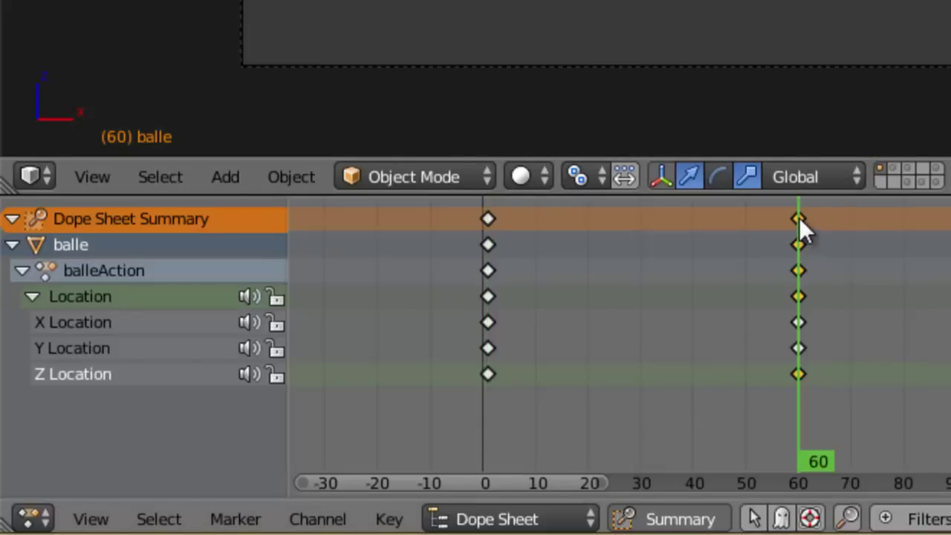
right_click(799, 216)
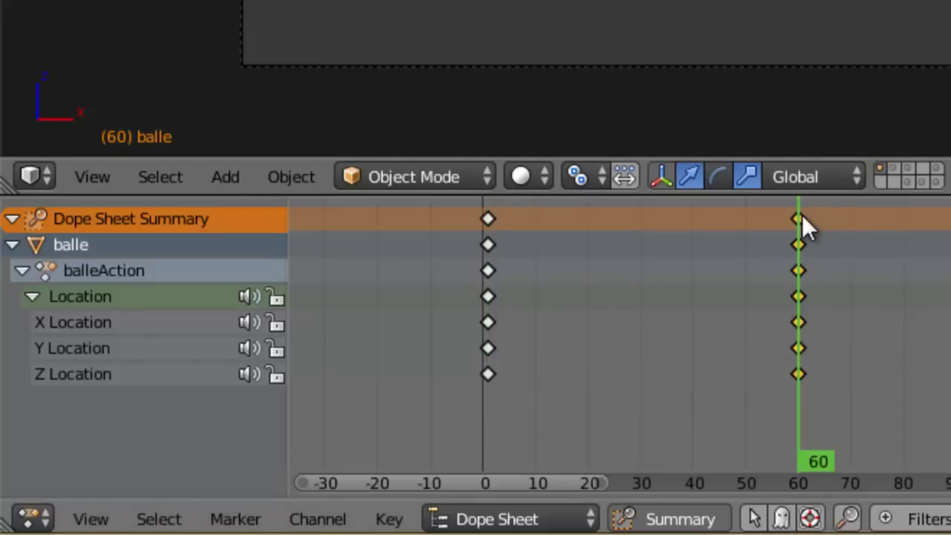
left_click(490, 217)
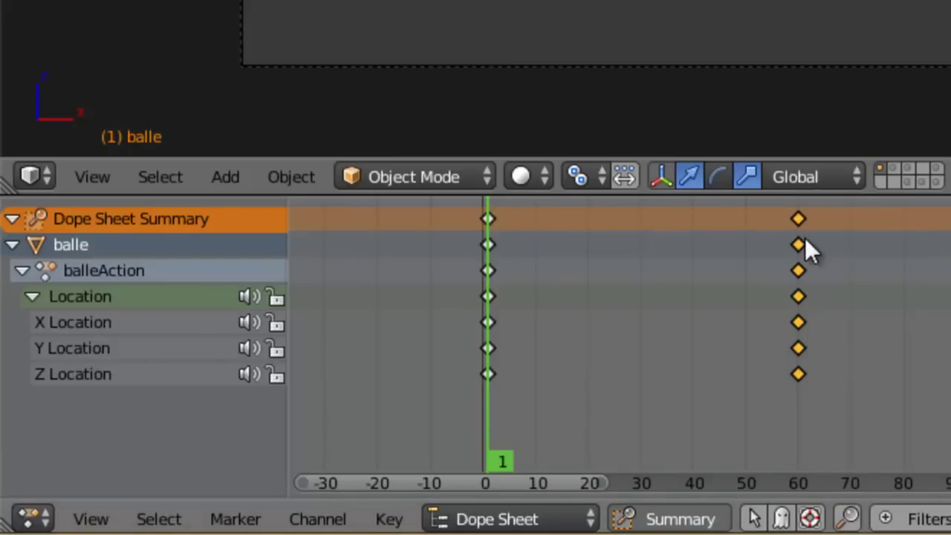
Move the selected frame-60 location keys to frame 30 and check the ball's pose there
key("g")
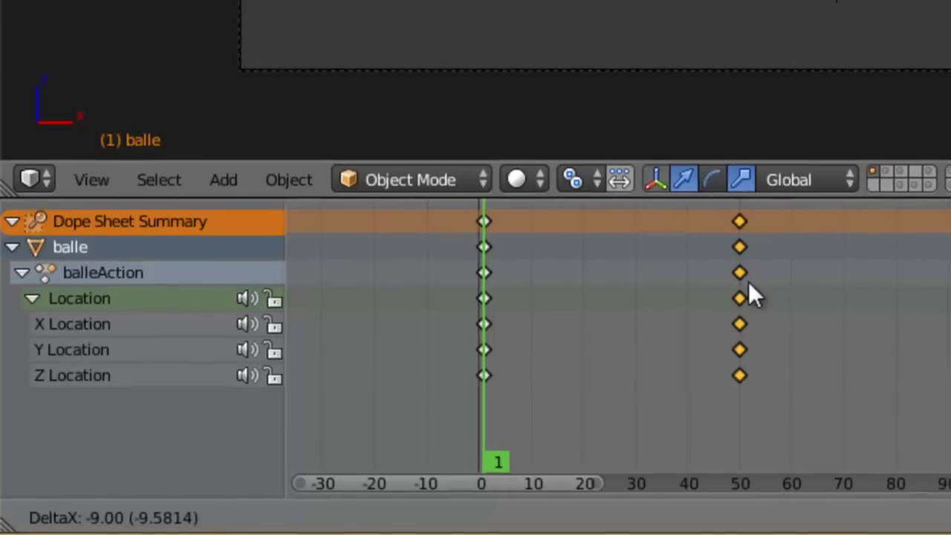
key("Escape")
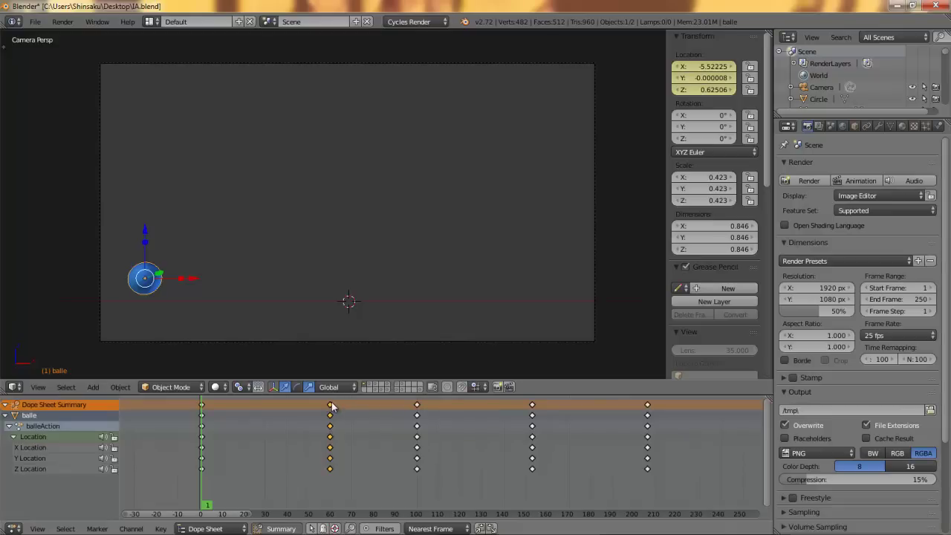
left_click(329, 405)
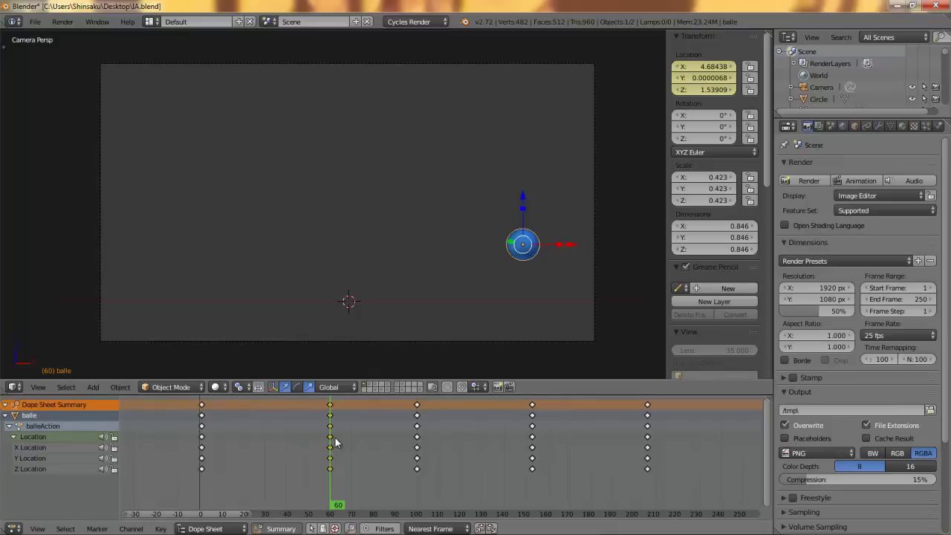
key("g")
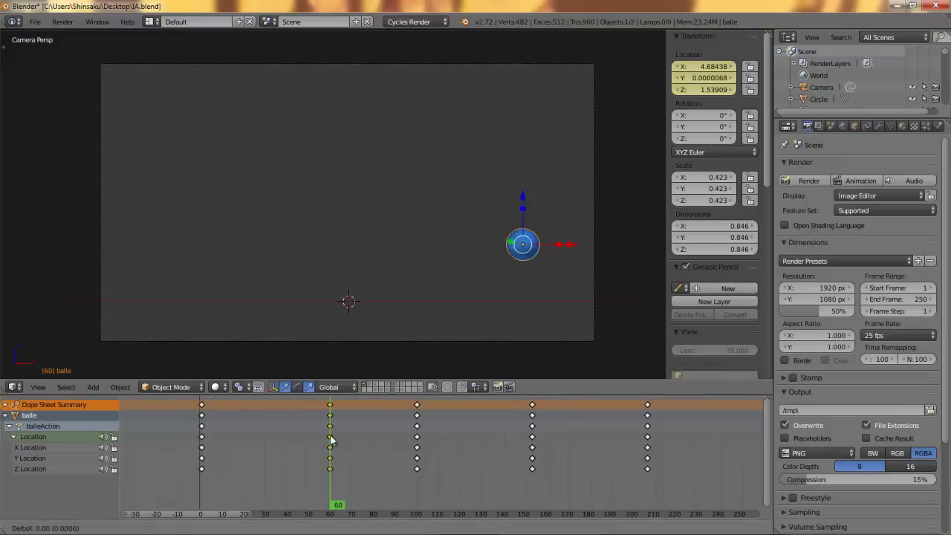
left_click(270, 449)
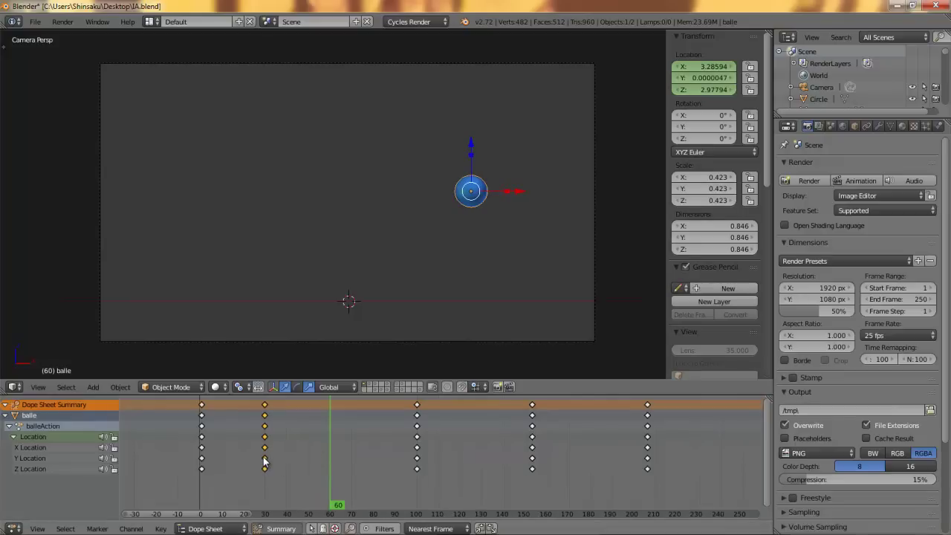
left_click(266, 418)
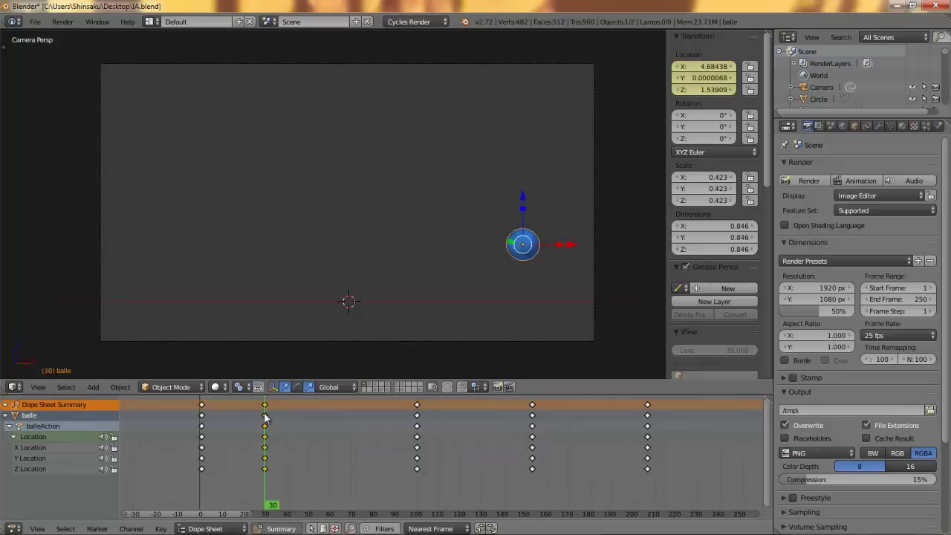
left_click(201, 405)
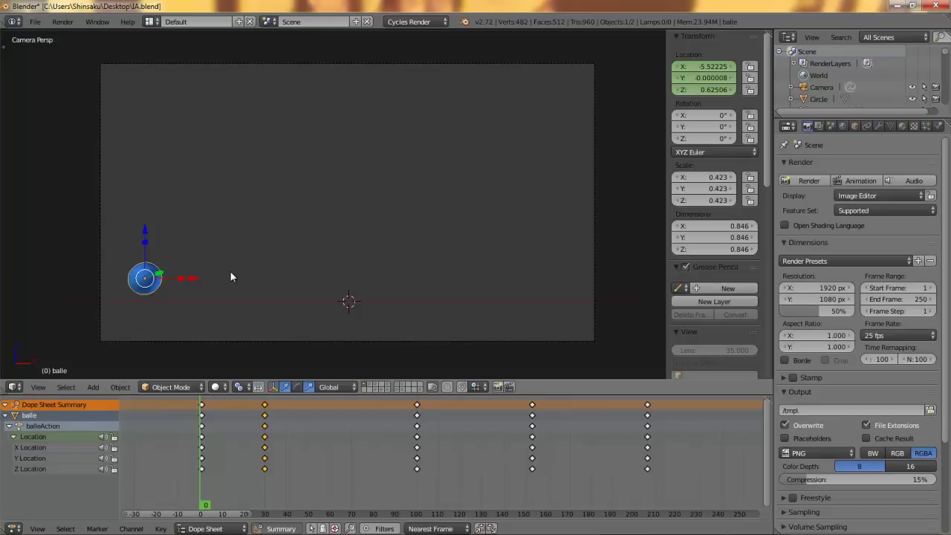
Drag the frame-30 keys back to frame 60 and replay the animation from the start
key("alt+a")
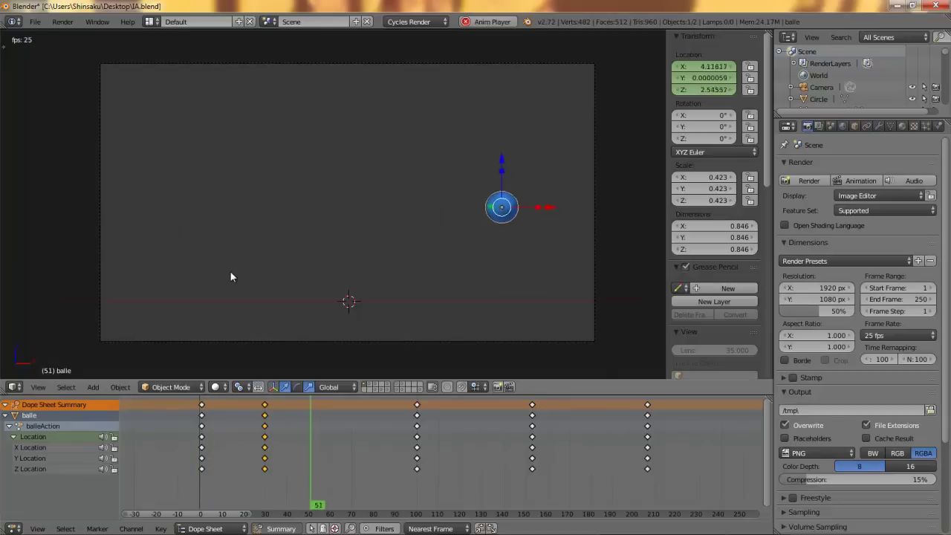
key("Escape")
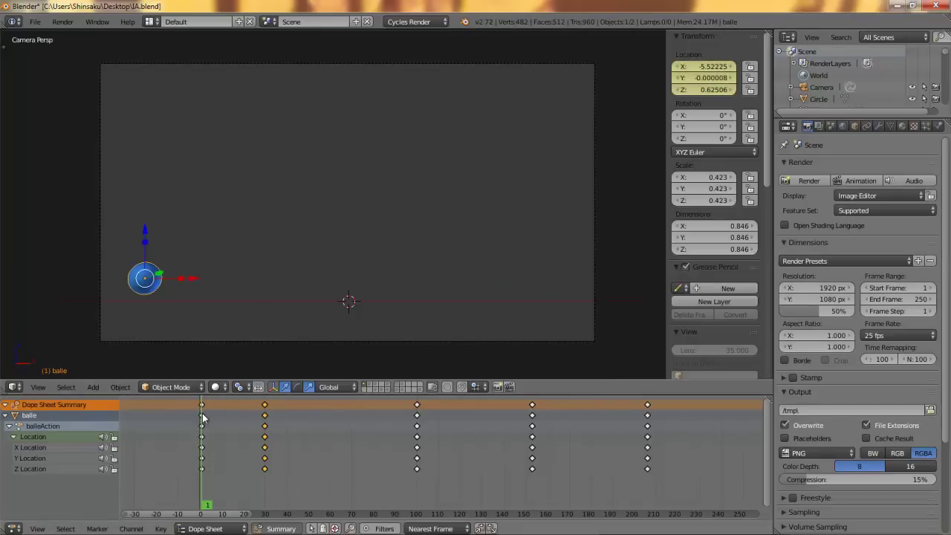
left_click(263, 416)
right_click_drag(270, 443, 321, 443)
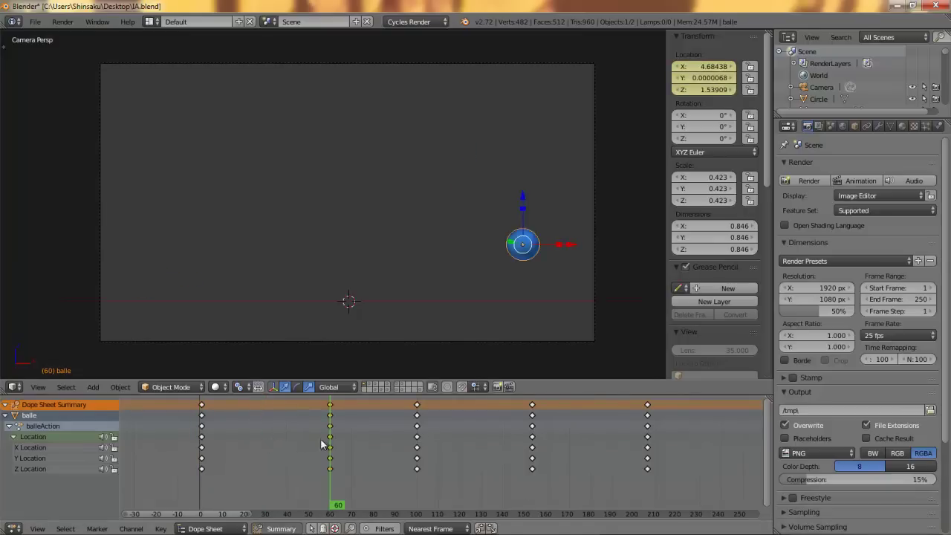
left_click(203, 431)
key("alt+a")
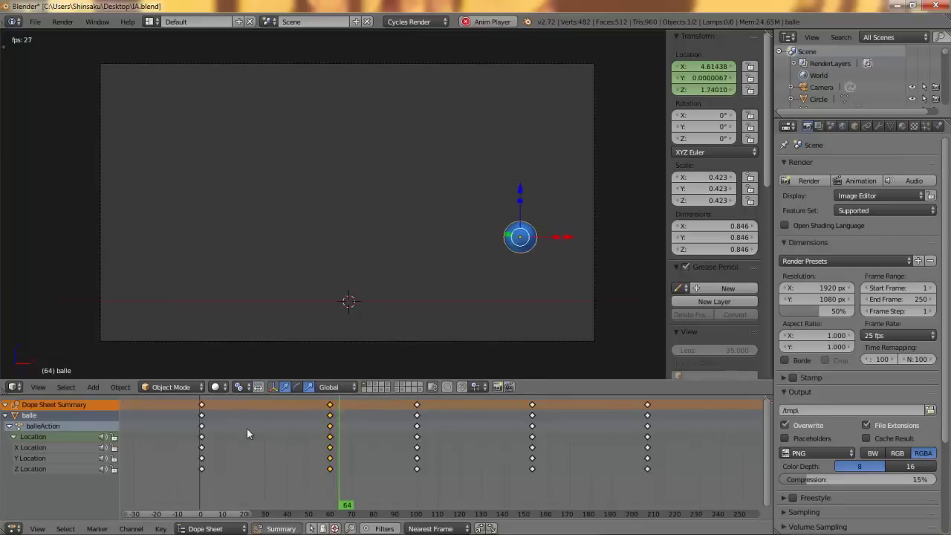
left_click(202, 431)
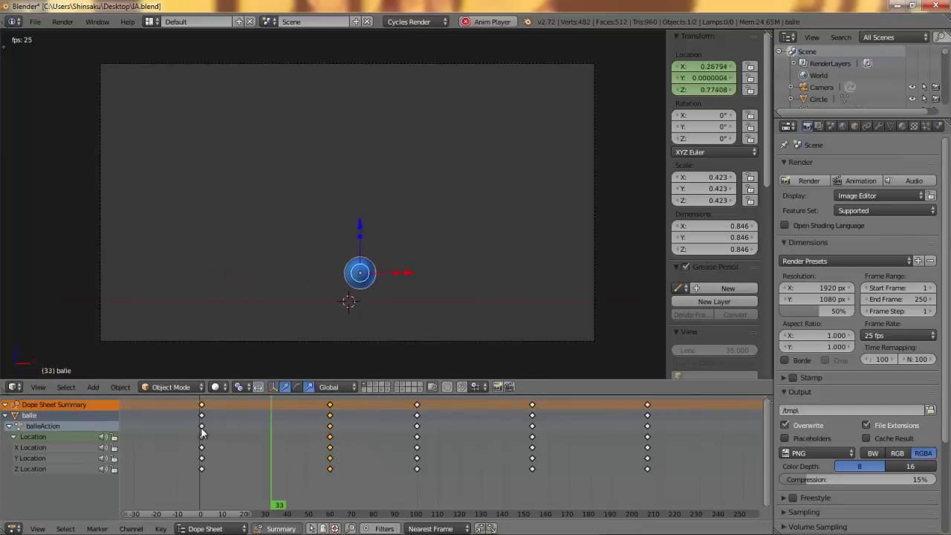
left_click(202, 432)
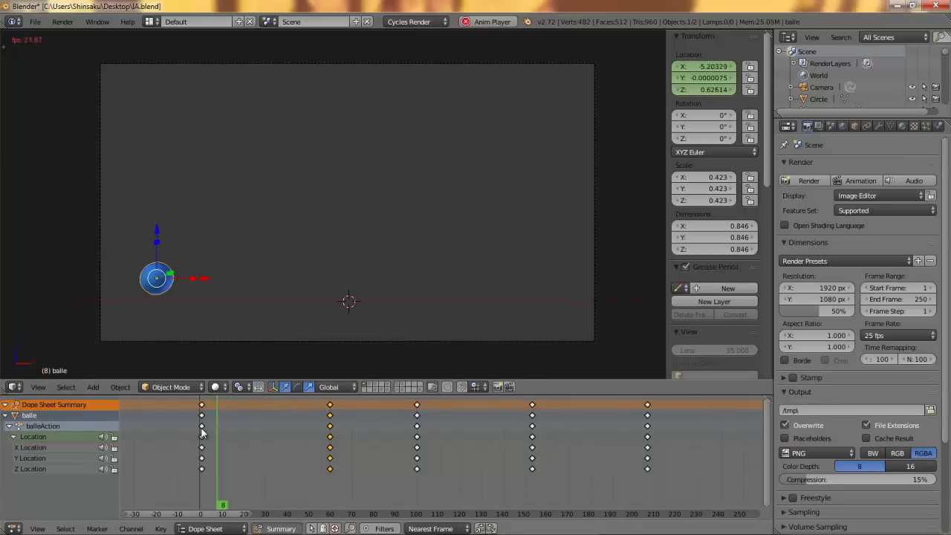
key("Escape")
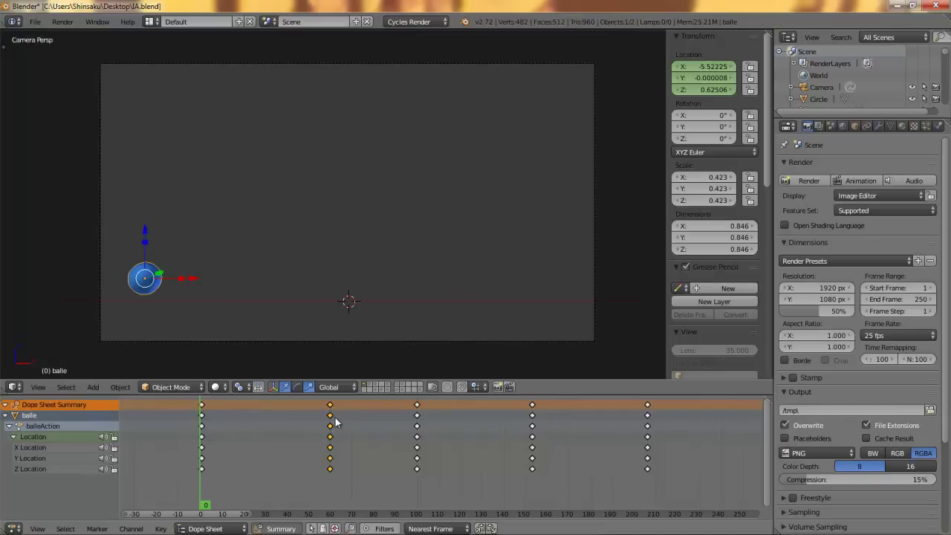
Move the keys to about frame 15, preview playback, then slide the frame-14 keys later
key("g")
left_click(236, 428)
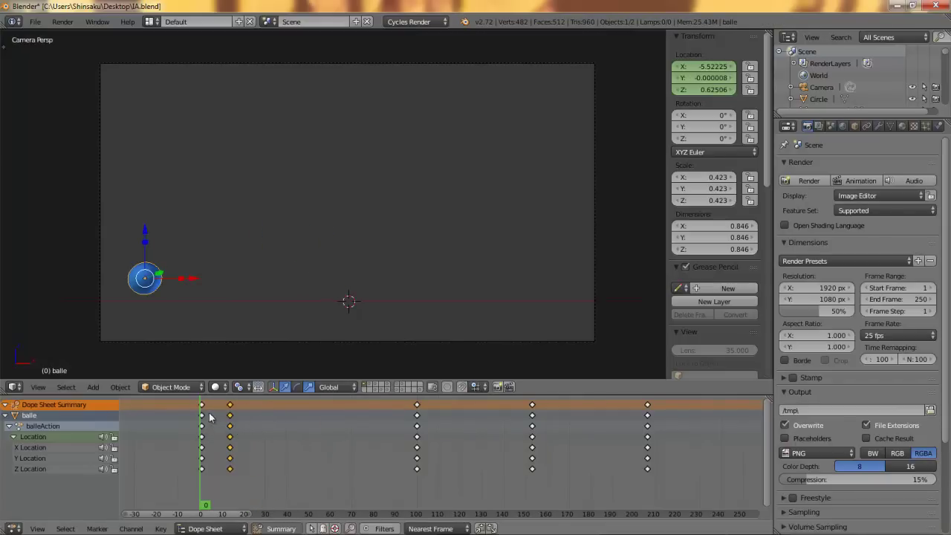
key("alt+a")
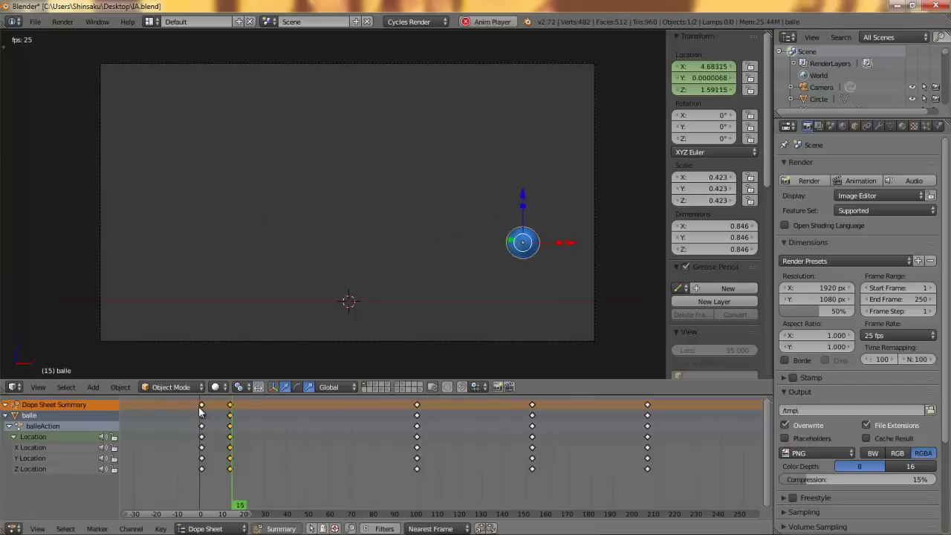
key("Escape")
key("alt+a")
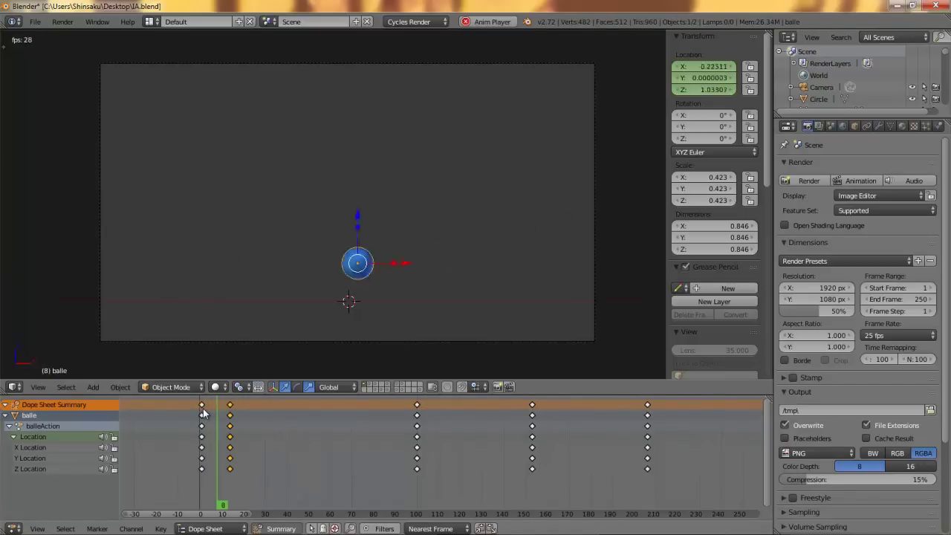
key("Escape")
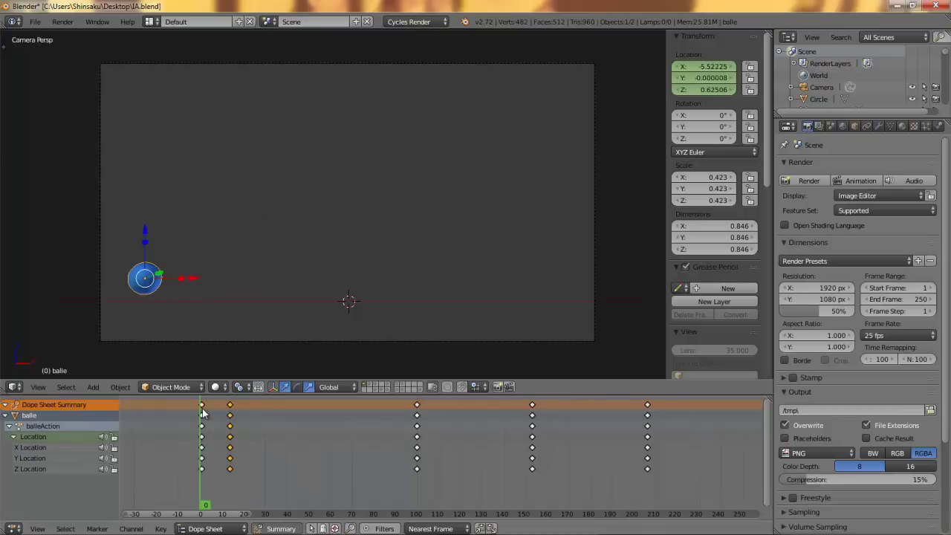
left_click(230, 413)
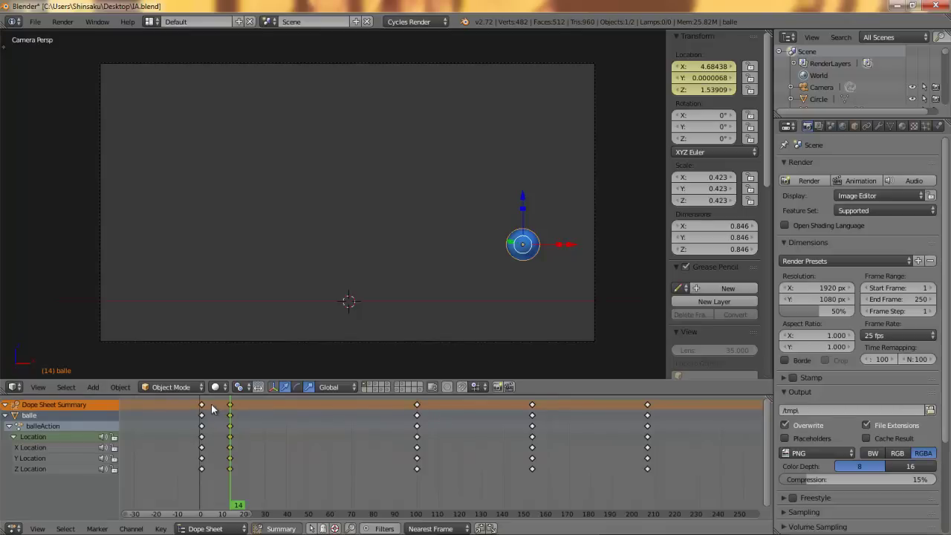
left_click_drag(229, 416, 329, 427)
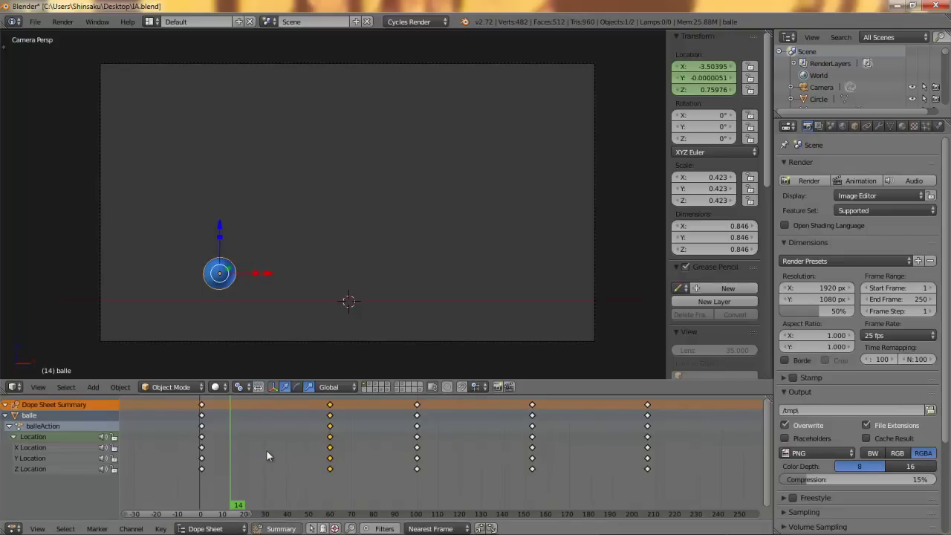
Select the Y, then Z Location keys at frame 60, cancelling each attempted move
left_click(331, 459)
key("g")
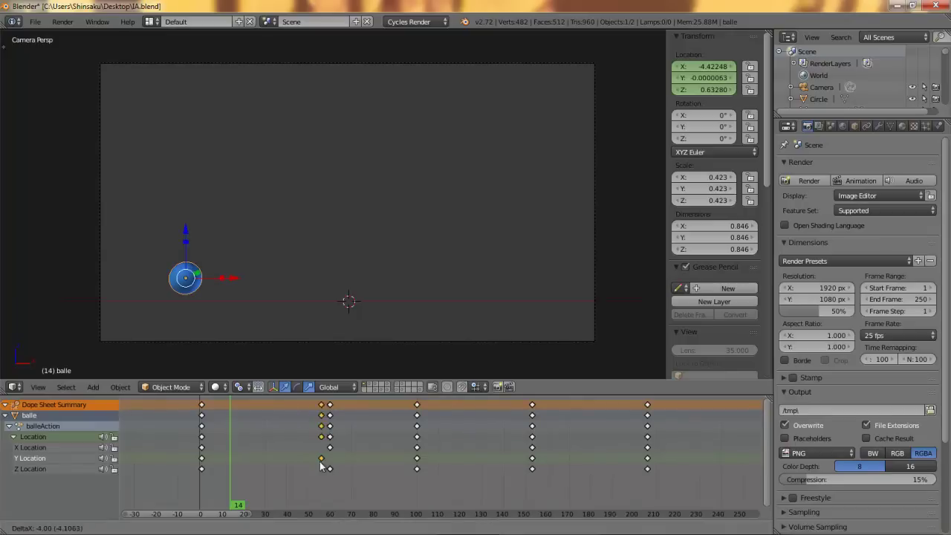
right_click(321, 466)
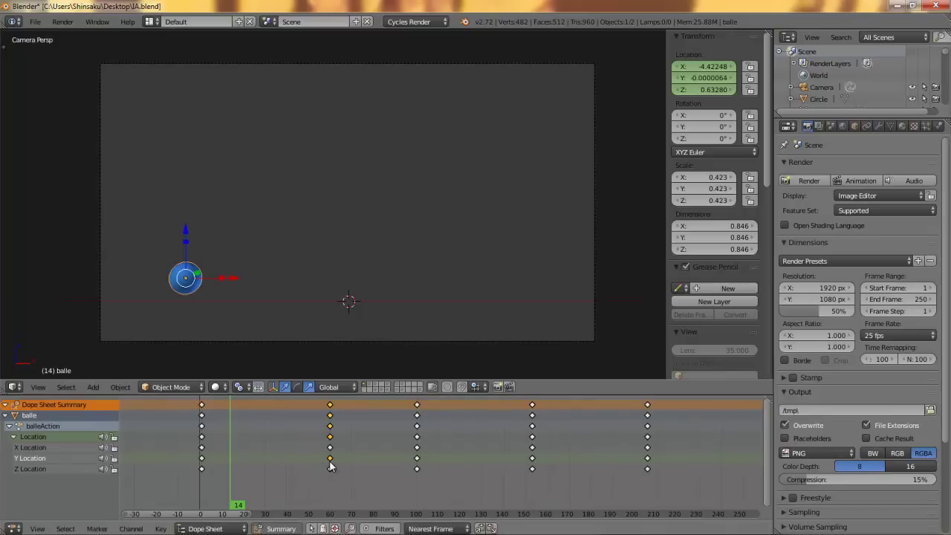
left_click(329, 468)
key("g")
right_click(294, 474)
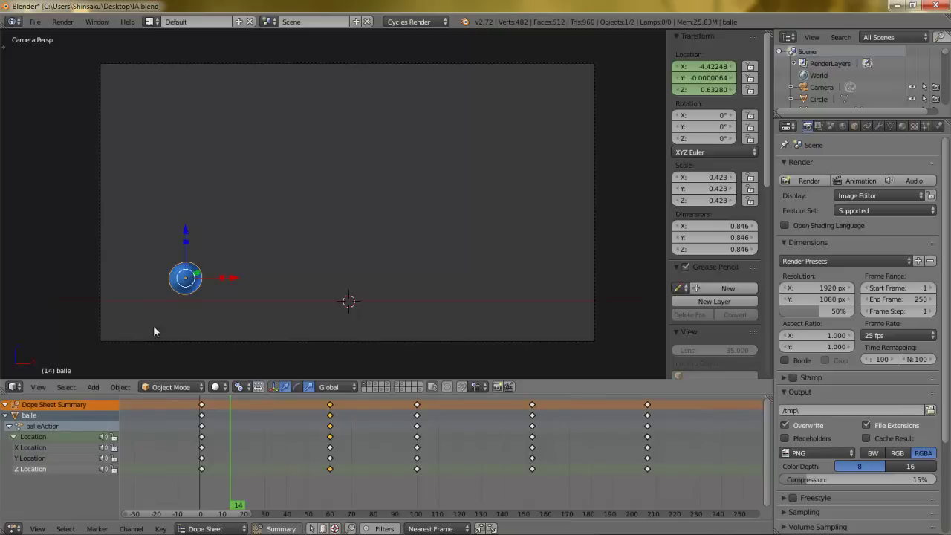
Play the animation, rewind to the first frame and replay it briefly
key("alt+a")
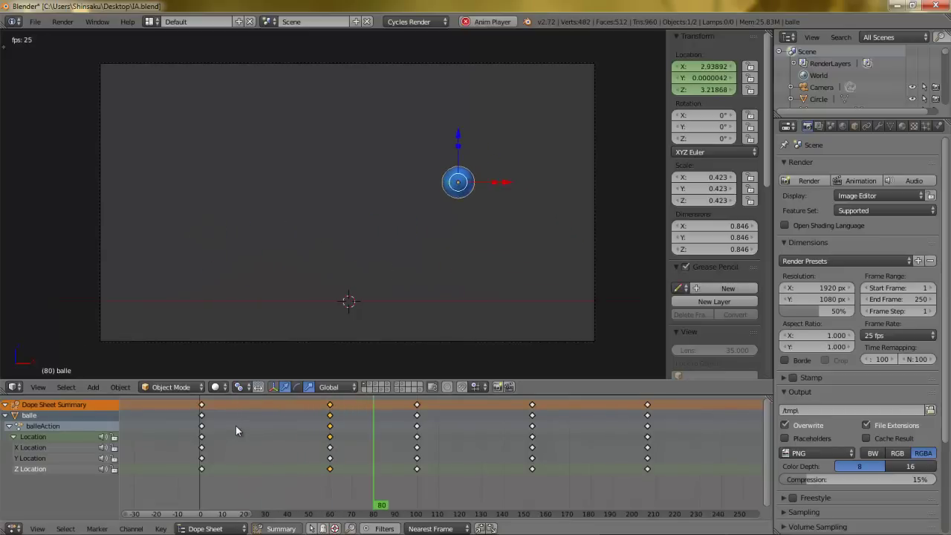
key("Escape")
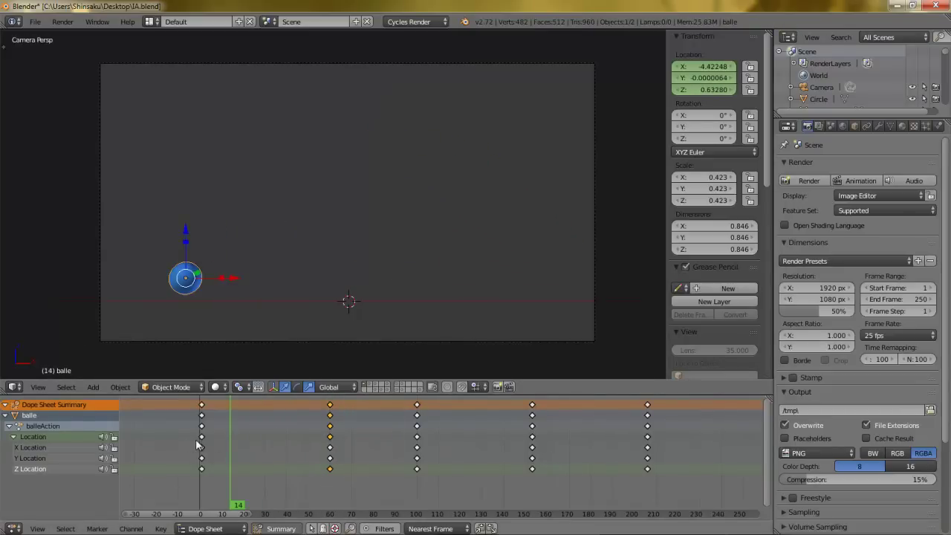
key("shift+Left")
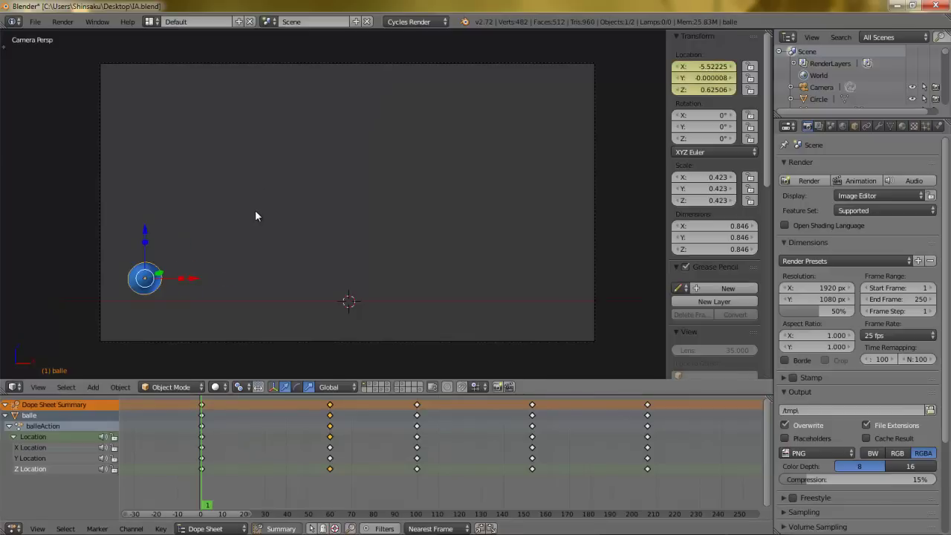
key("alt+a")
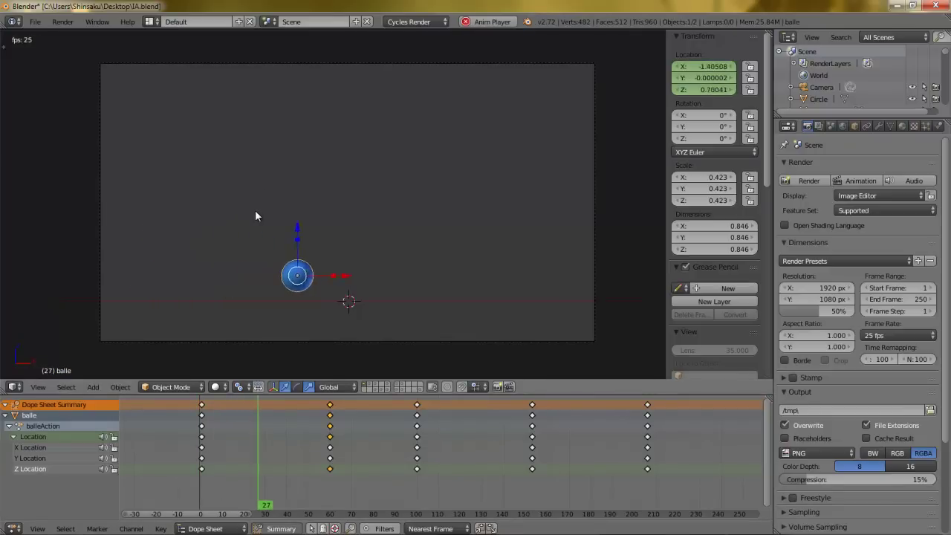
Stop playback and open, then dismiss, the editor-type list unchanged
key("Escape")
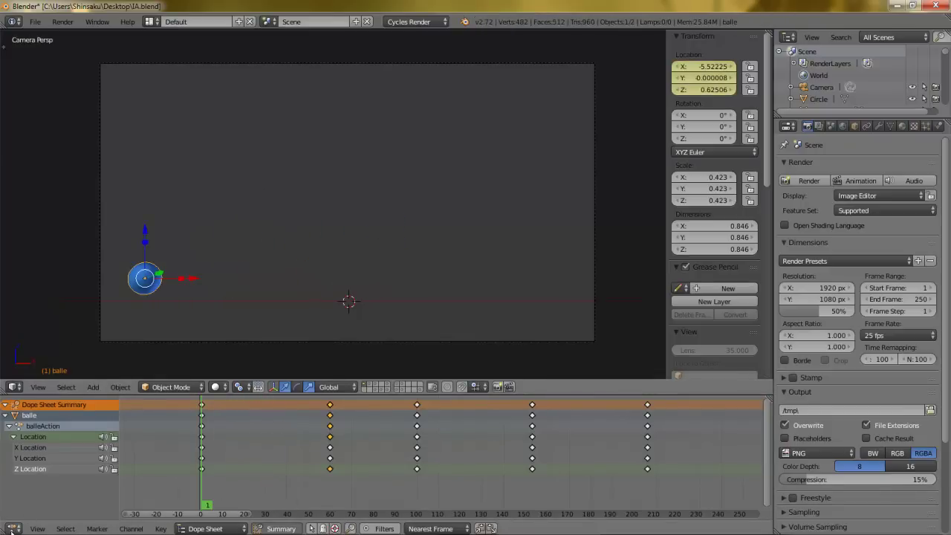
left_click(12, 531)
left_click(42, 510)
left_click(14, 529)
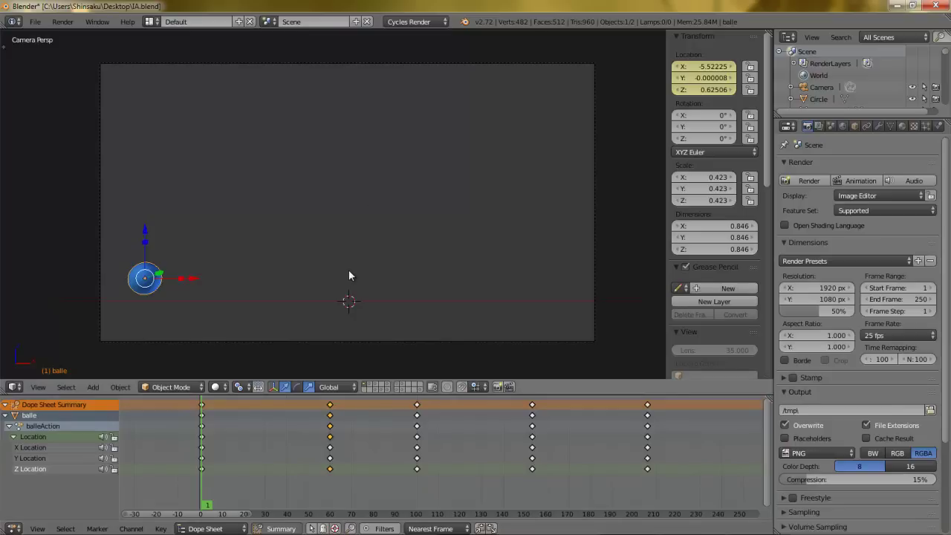
Play and scrub the animation around frames 38 and 98, then select all frame-60 keys
key("alt+a")
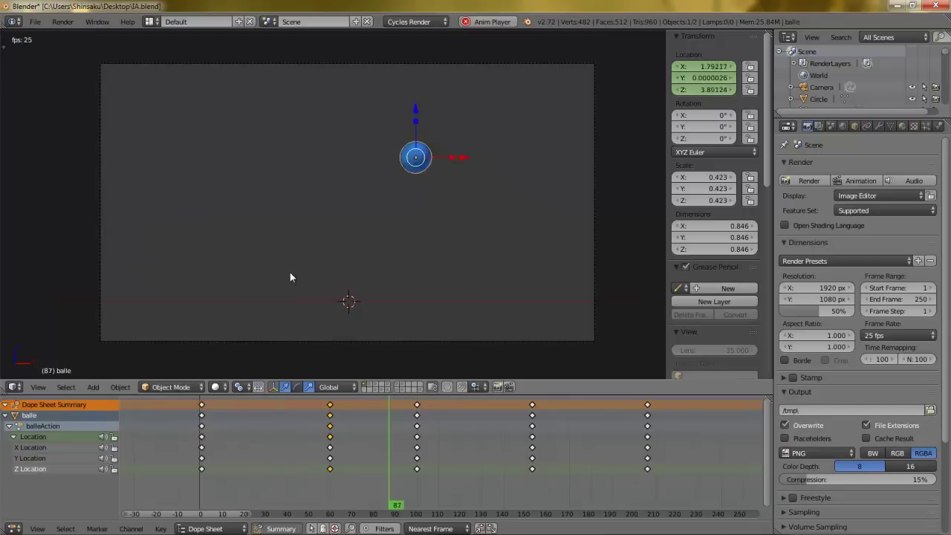
key("Escape")
left_click_drag(243, 406, 275, 417)
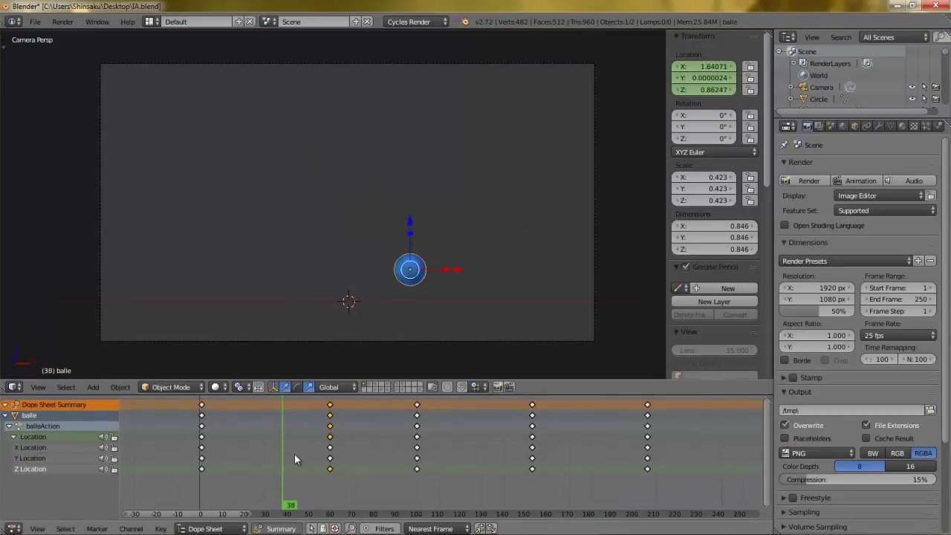
mouse_move(280, 453)
left_mouse_down()
mouse_move(259, 464)
mouse_move(452, 463)
mouse_move(319, 464)
mouse_move(417, 466)
mouse_move(201, 451)
left_mouse_up()
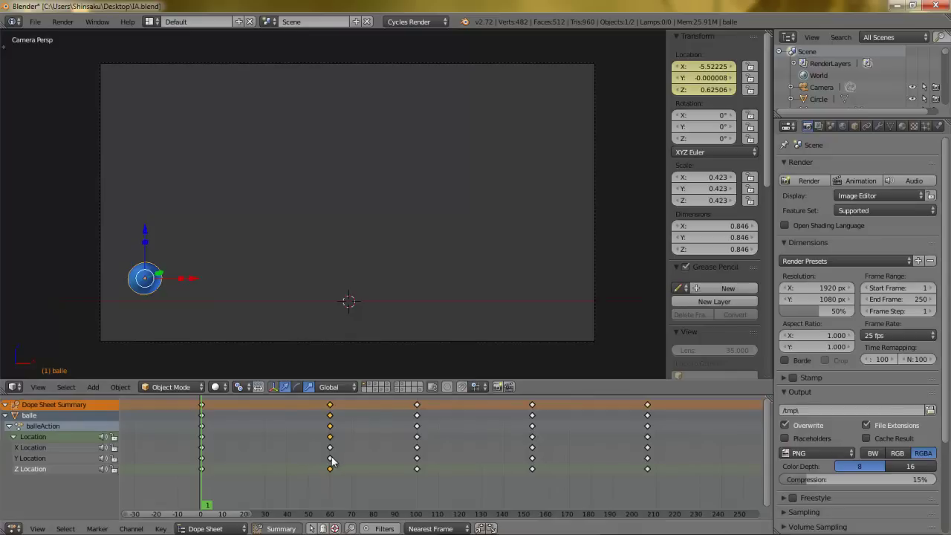
left_click(330, 406)
Toggle the Dope Sheet Summary row off and on twice, leaving it shown
left_click(269, 531)
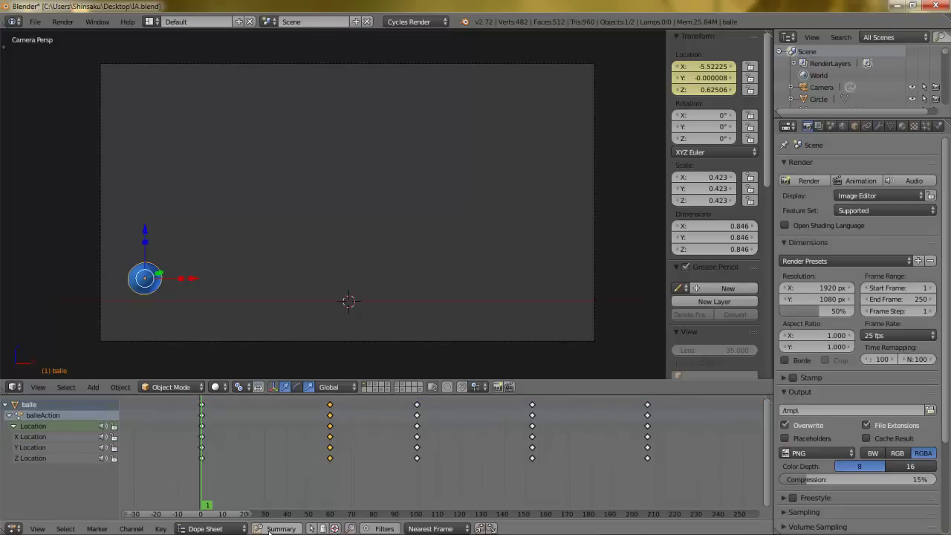
left_click(268, 531)
left_click(269, 530)
left_click(269, 530)
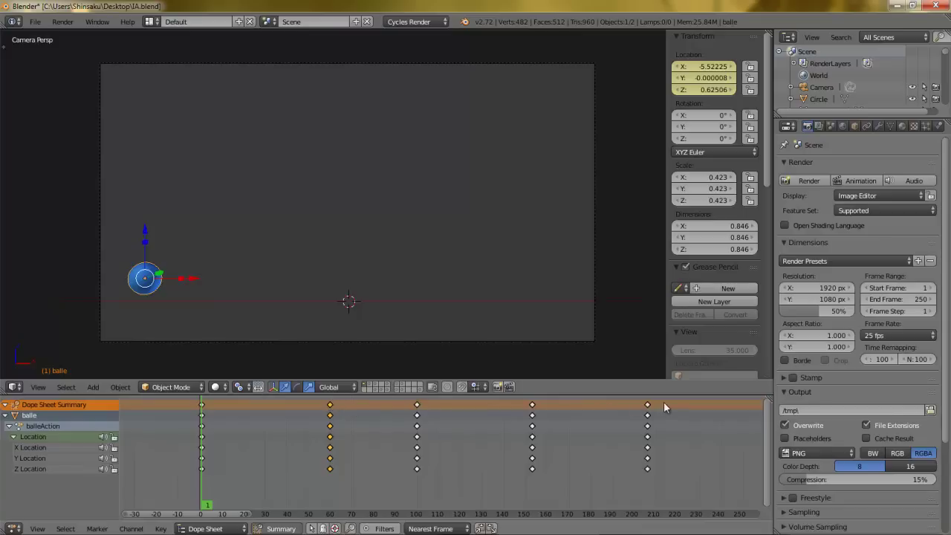
Select the frame-100 key column, then the frame-60 Z Location key, then all frame-60 keys
left_click(417, 404)
left_click(330, 468)
left_click(330, 405)
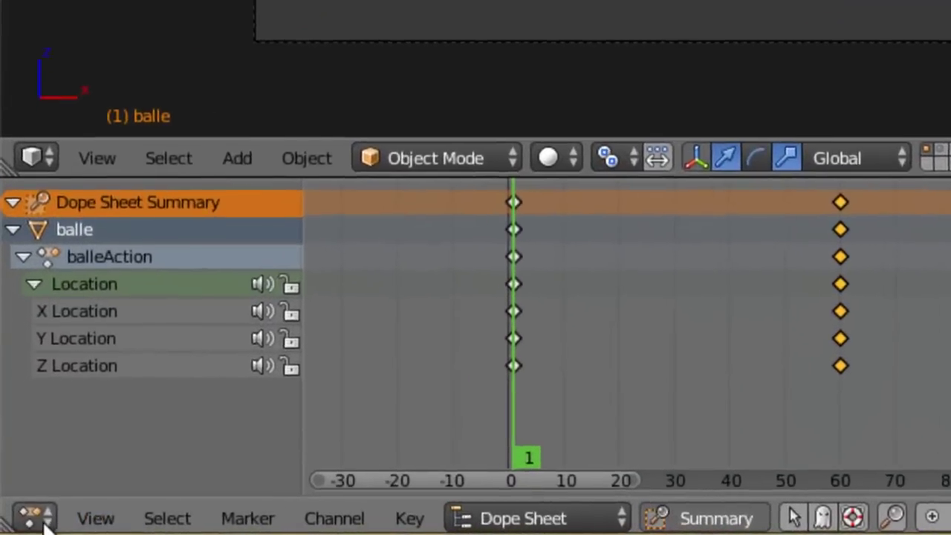
Switch the lower area to the Graph Editor and select the frame-60 key on the red X curve
left_click(22, 524)
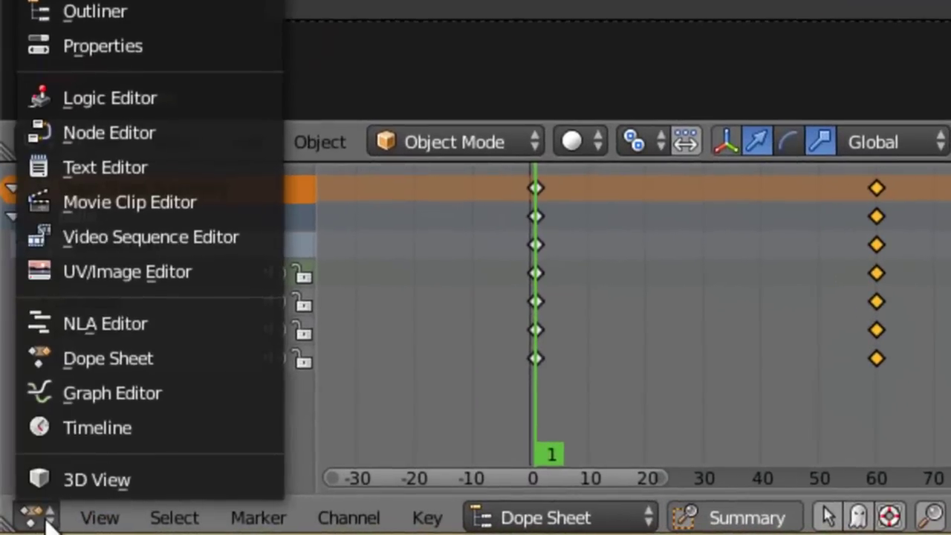
left_click(97, 383)
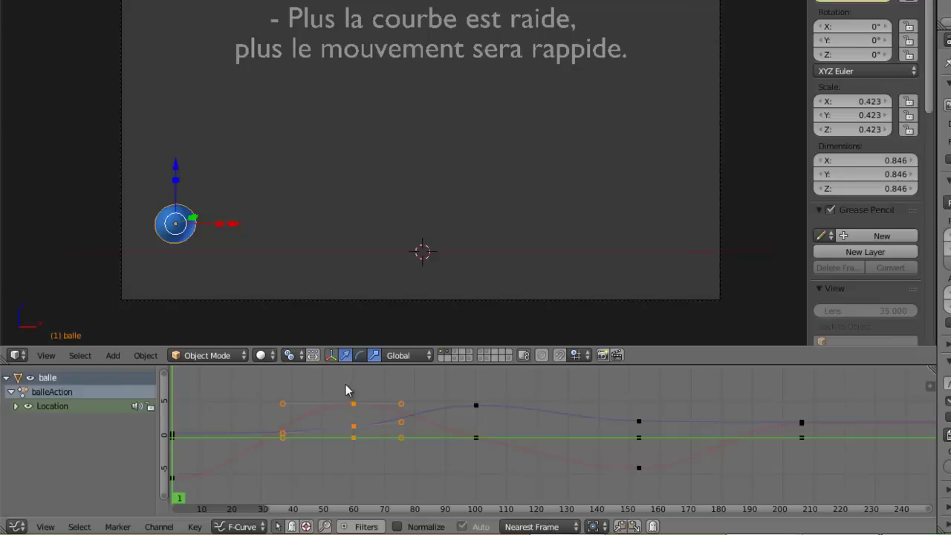
right_click(354, 405)
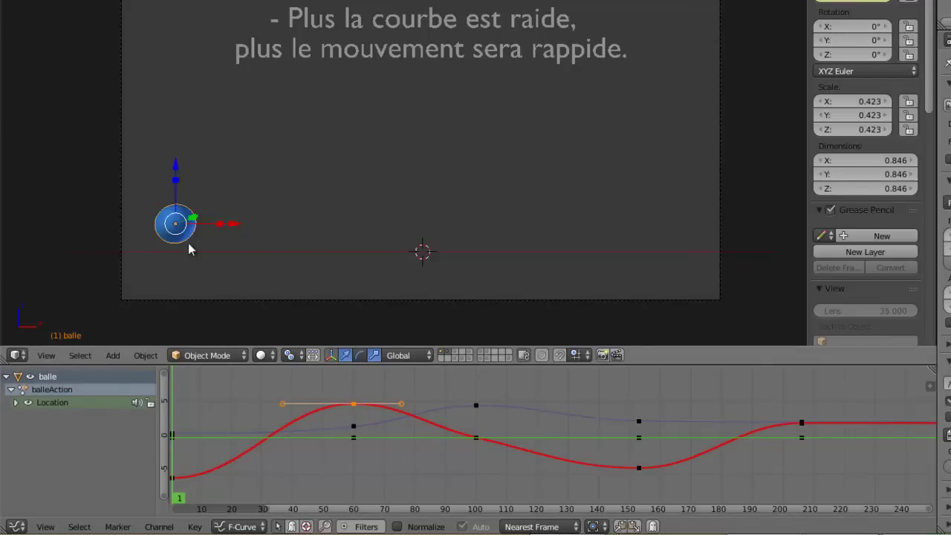
key("g")
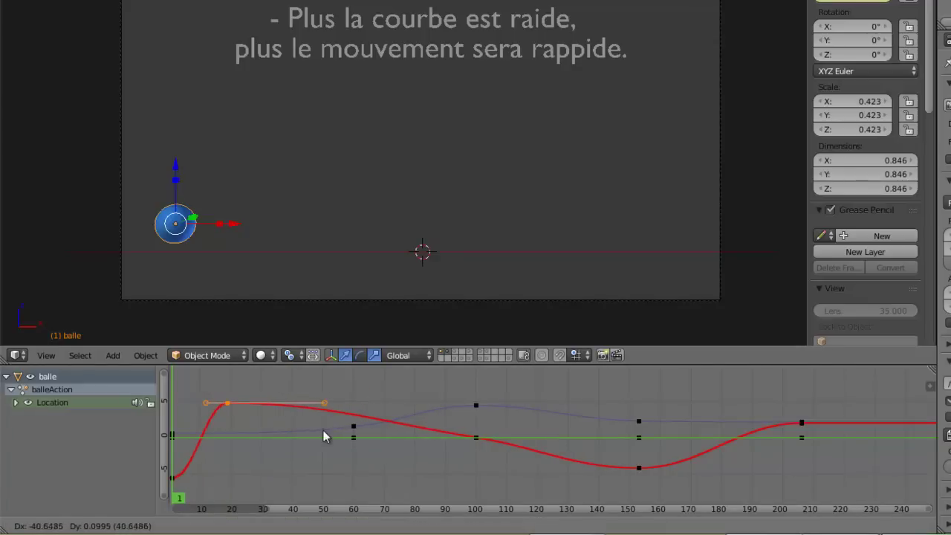
key("x")
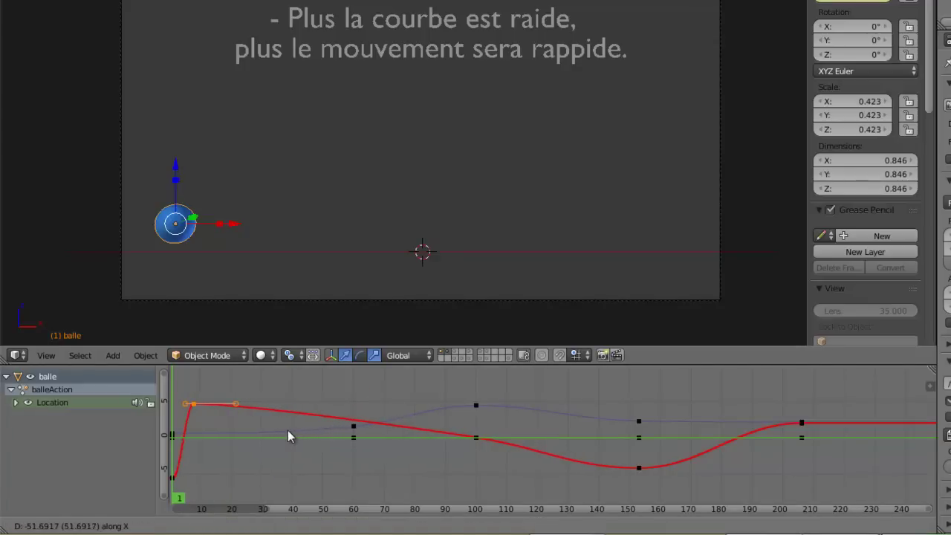
left_click(287, 430)
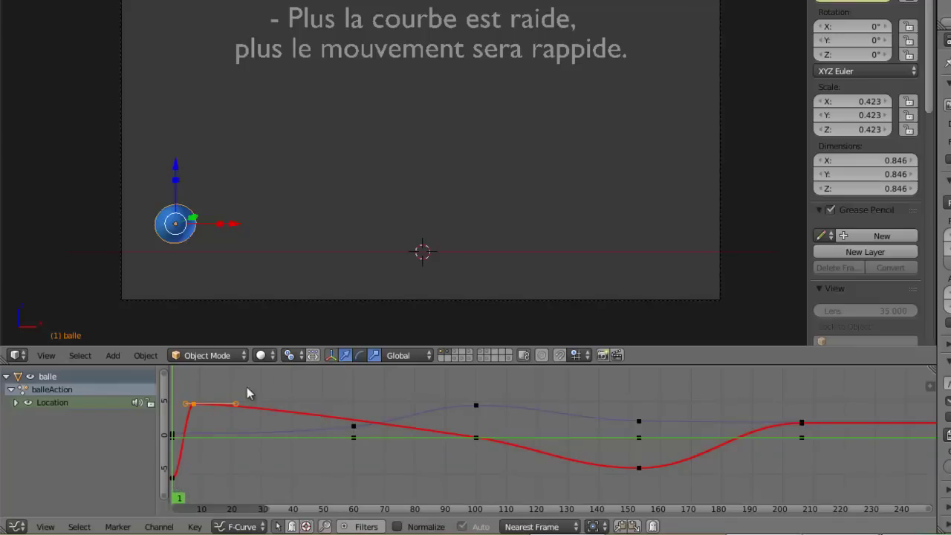
key("alt+a")
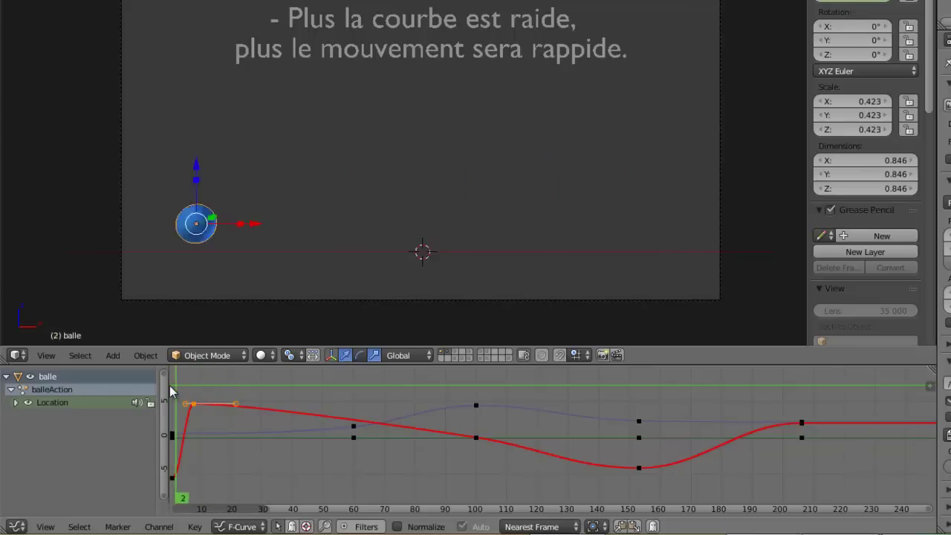
key("Escape")
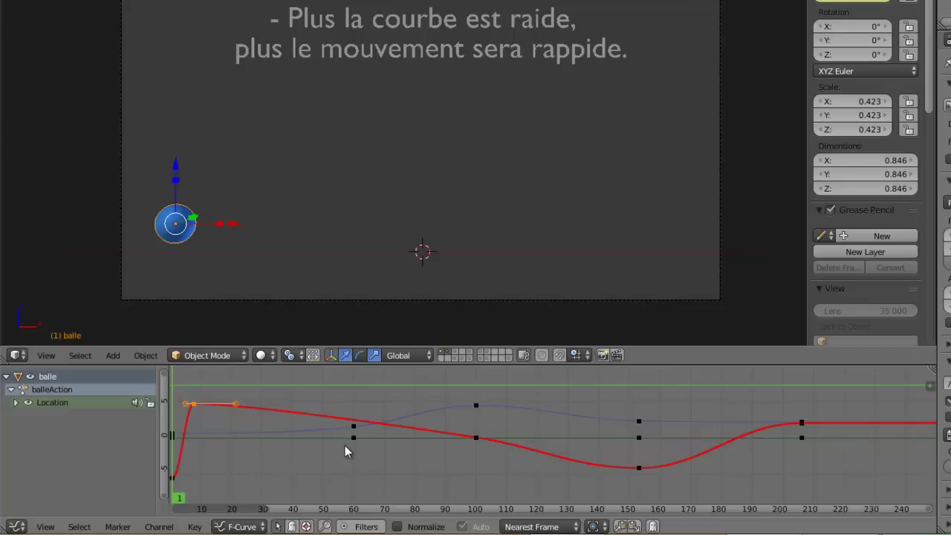
key("Right")
key("Left")
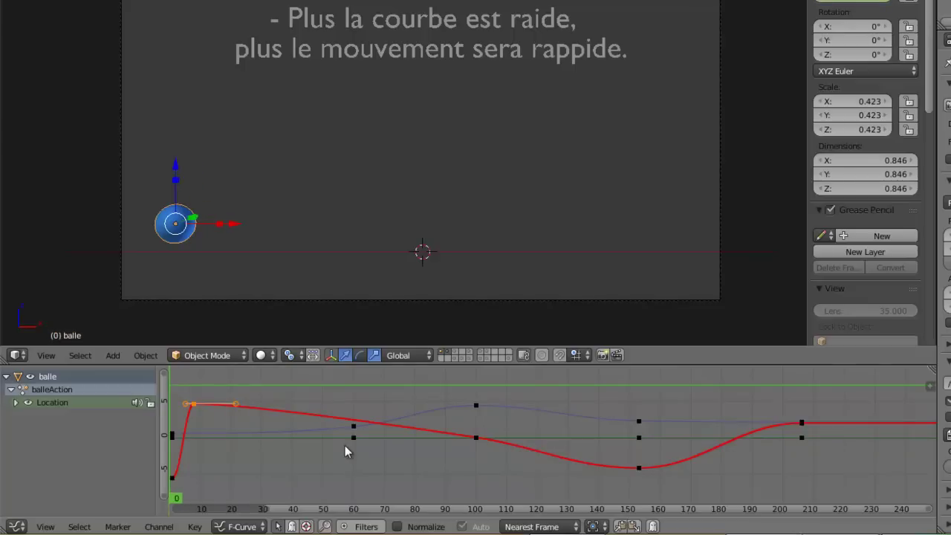
type("g55")
key("Return")
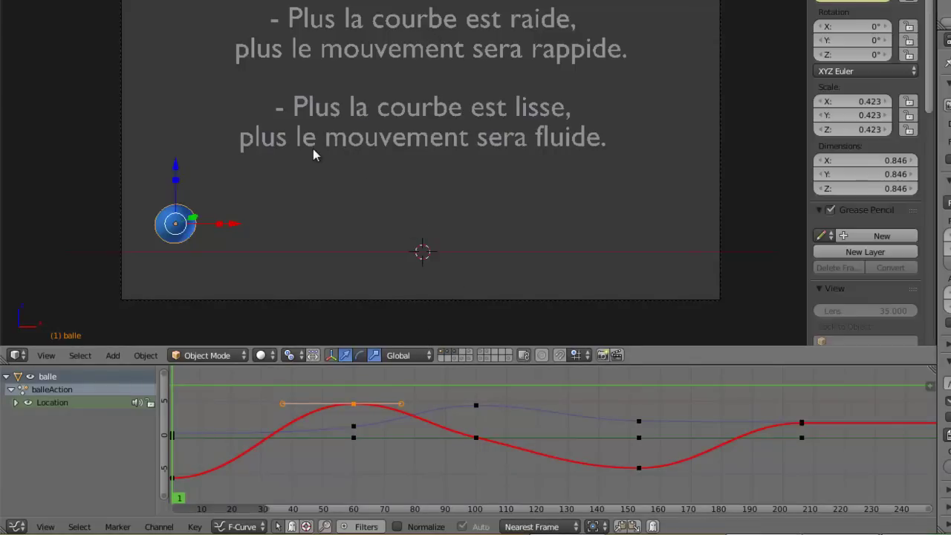
key("alt+a")
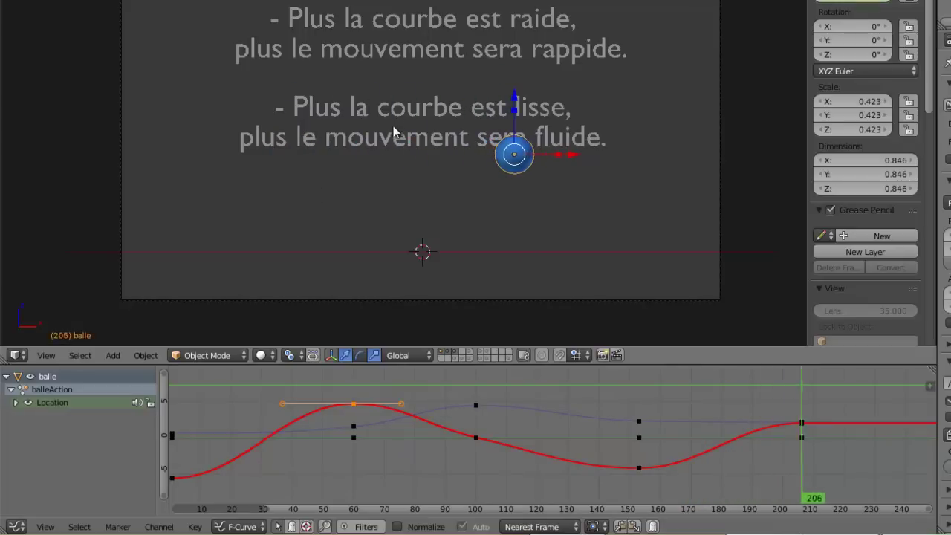
key("Escape")
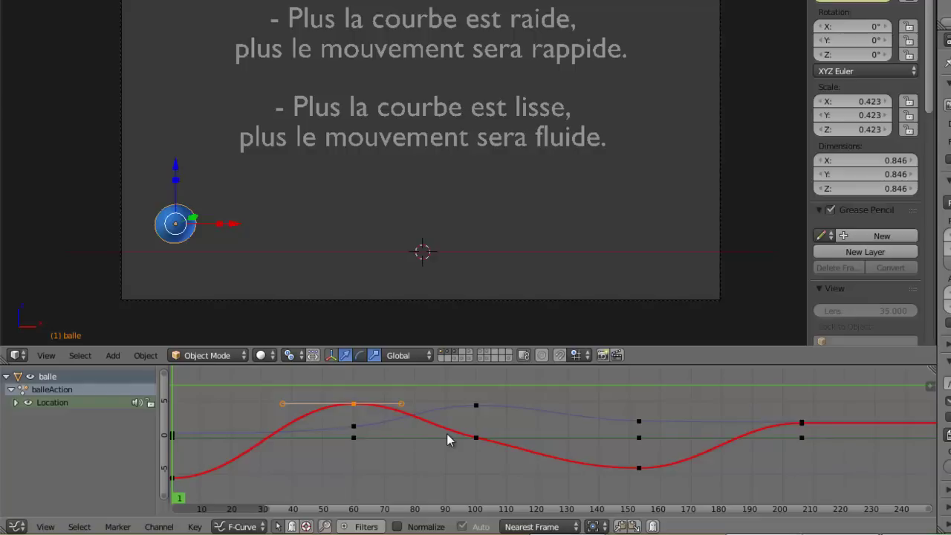
Set the X curve, then every keyframe on all curves, to Linear interpolation
key("t")
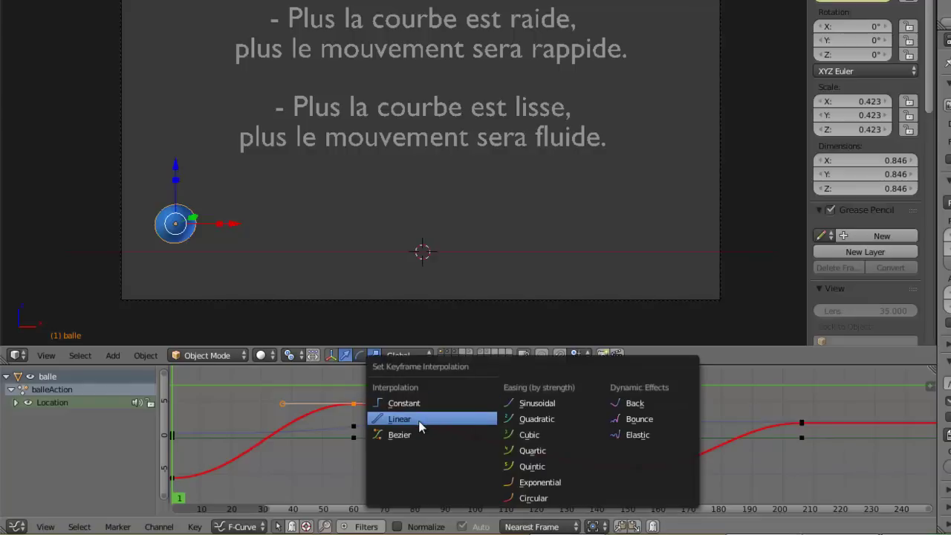
left_click(420, 427)
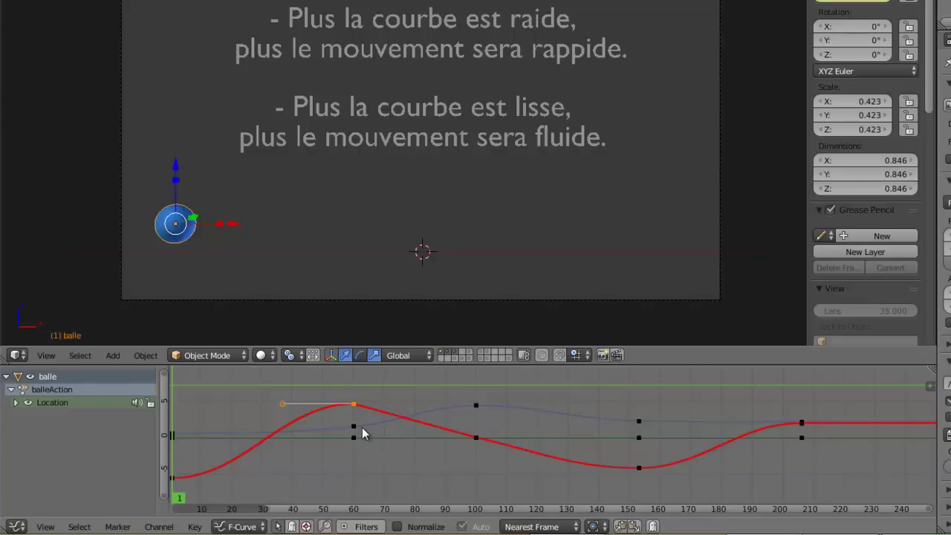
key("a")
key("t")
left_click(439, 415)
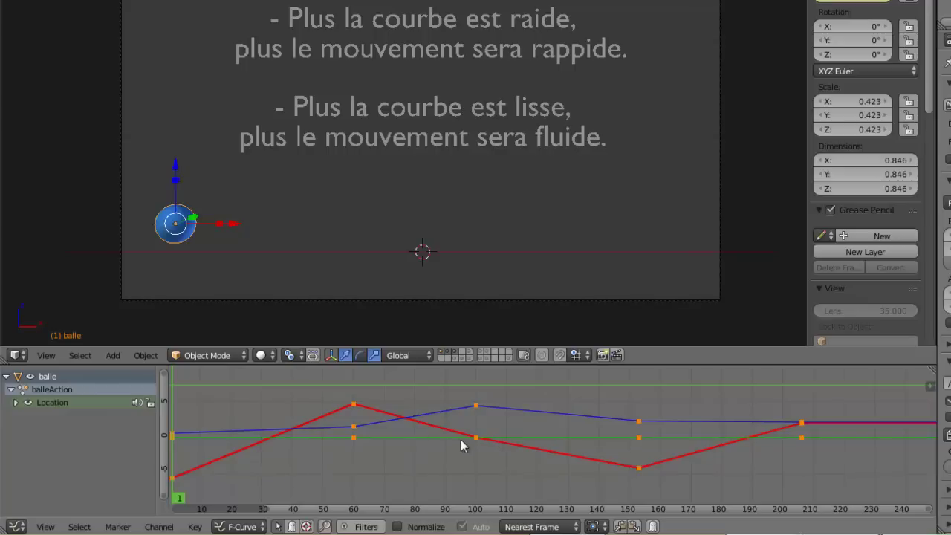
Play the ball's animation, then return all curves to Bezier interpolation
key("alt+a")
key("t")
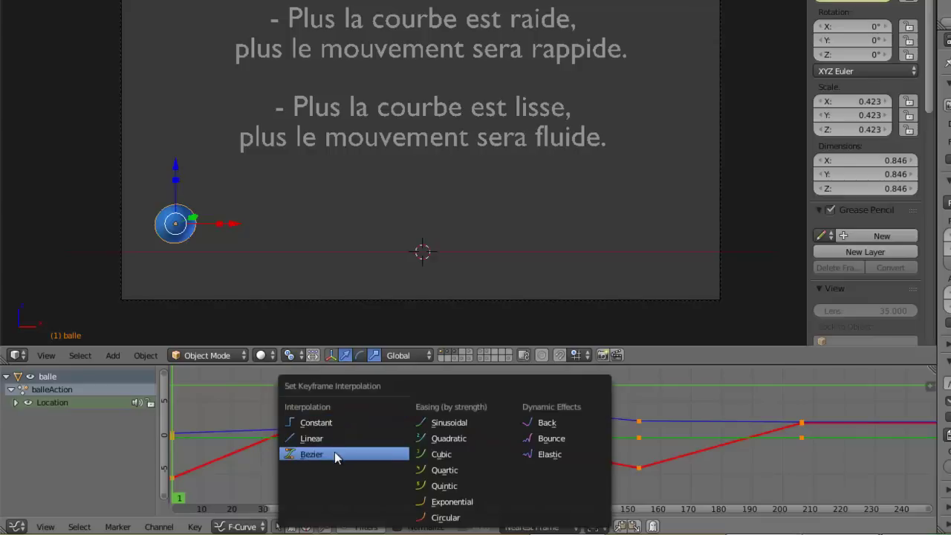
left_click(334, 454)
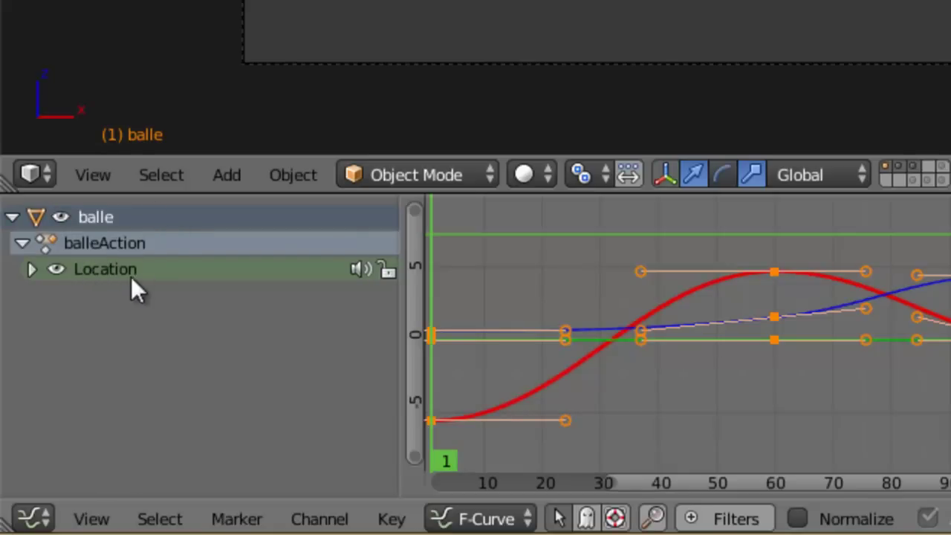
Expand Location into X, Y and Z channels, hiding and re-showing the Y and Z curves
left_click(31, 269)
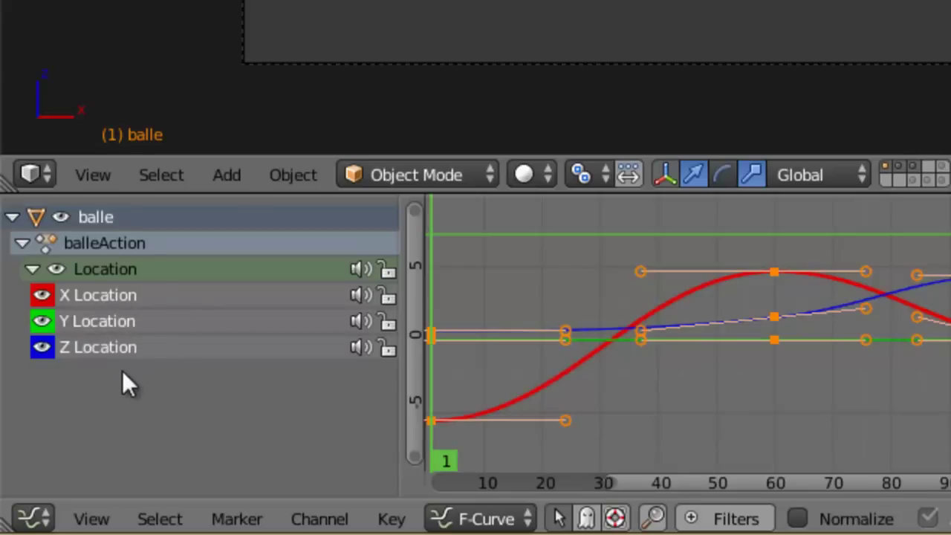
left_click(44, 322)
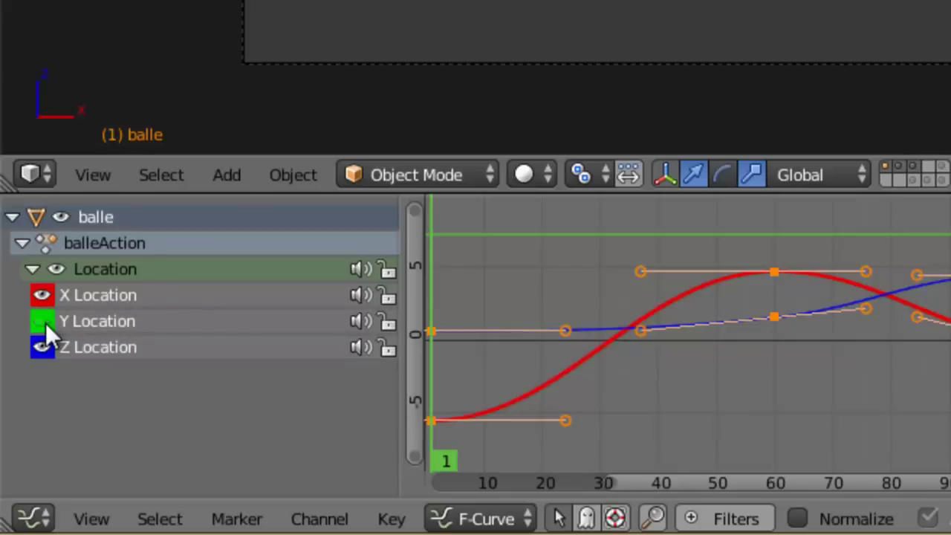
left_click(46, 348)
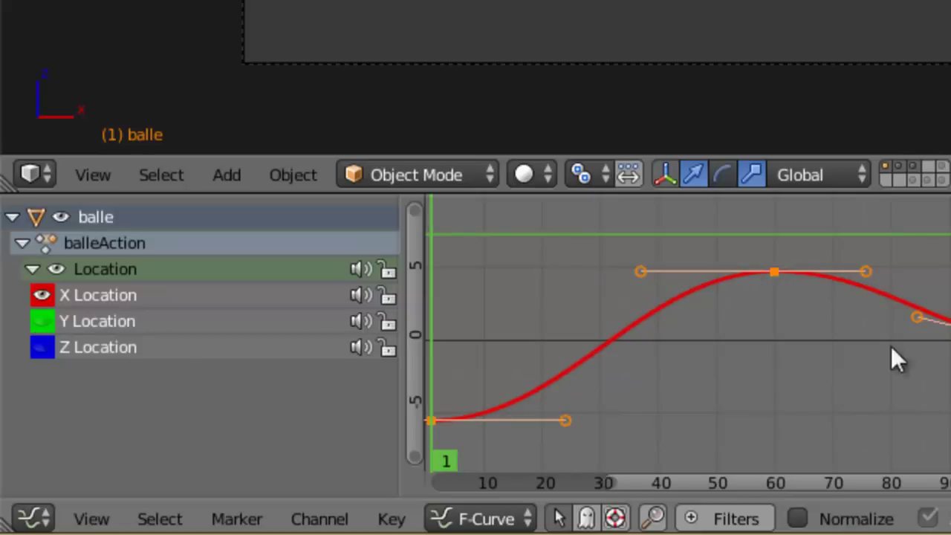
left_click_drag(45, 347, 44, 320)
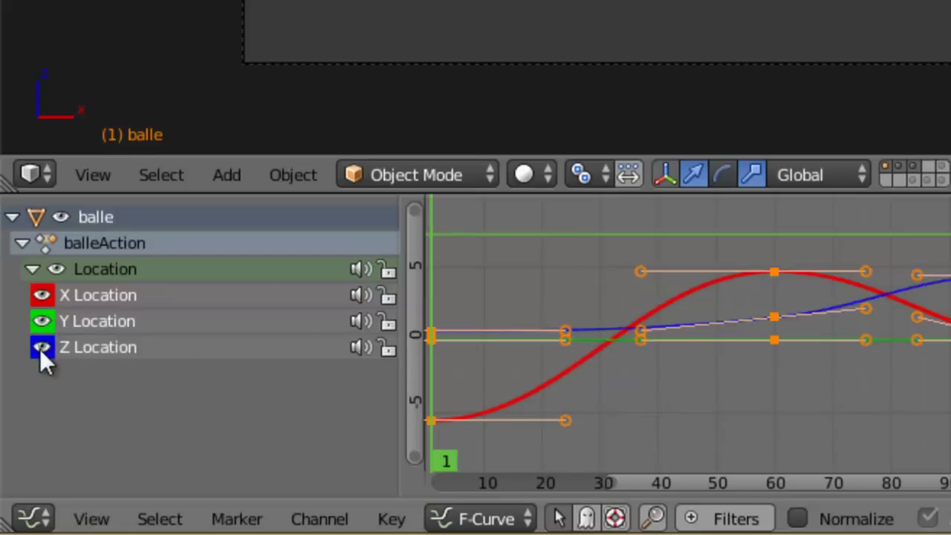
left_click(41, 347)
left_click(42, 346)
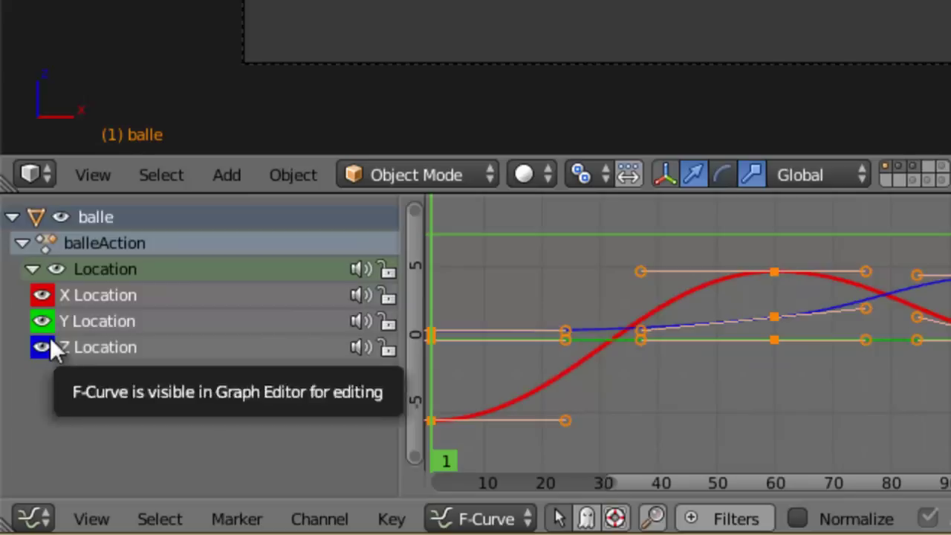
Lock the Y and Z Location channels and test clicking their curves
left_click(387, 347)
left_click(382, 321)
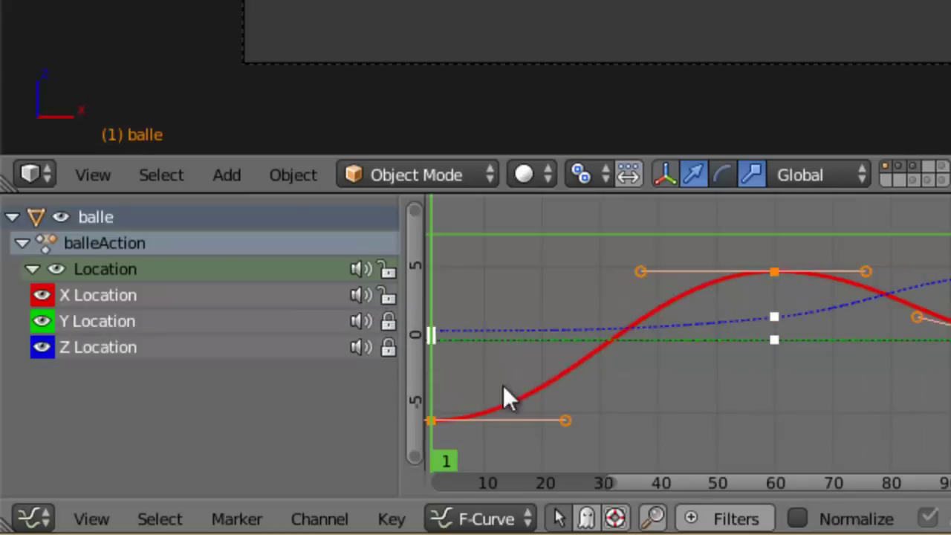
left_click(774, 339)
left_click(774, 318)
left_click(774, 340)
left_click(774, 318)
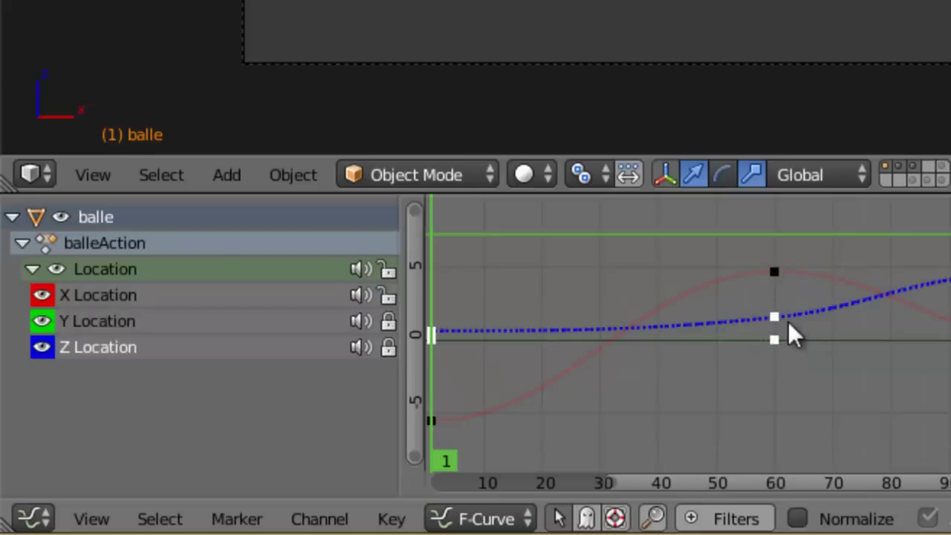
Try selecting the frame-60 keys on the X, Y and Z curves
left_click(774, 271)
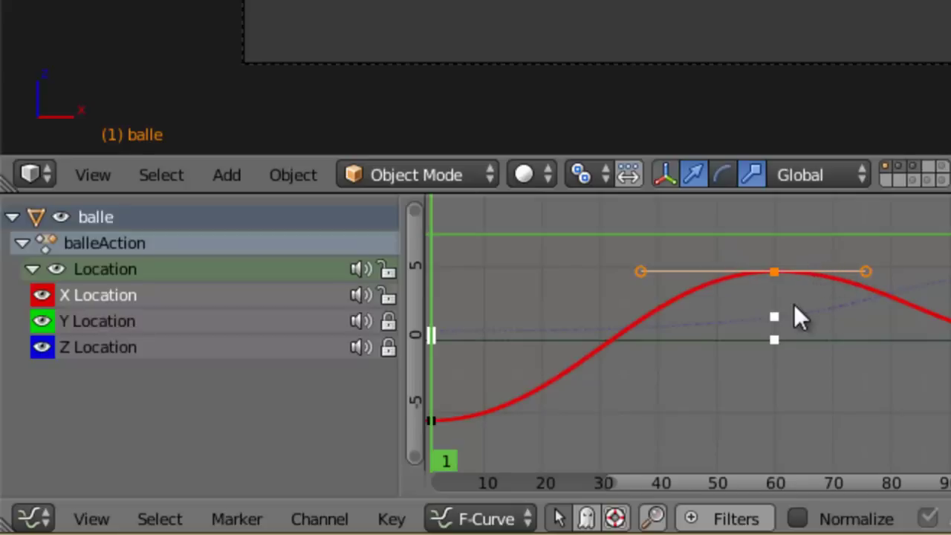
left_click(775, 334)
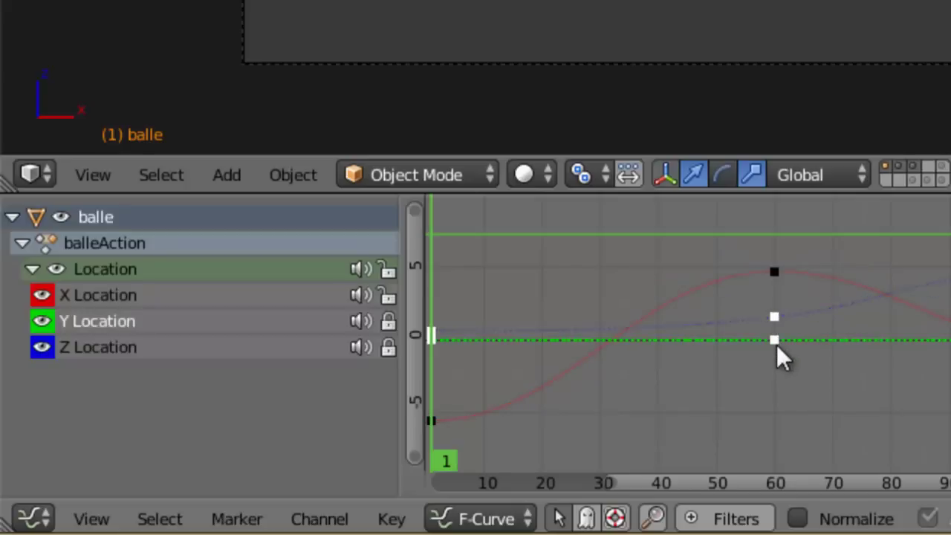
left_click(772, 313)
left_click(775, 318)
left_click(774, 315)
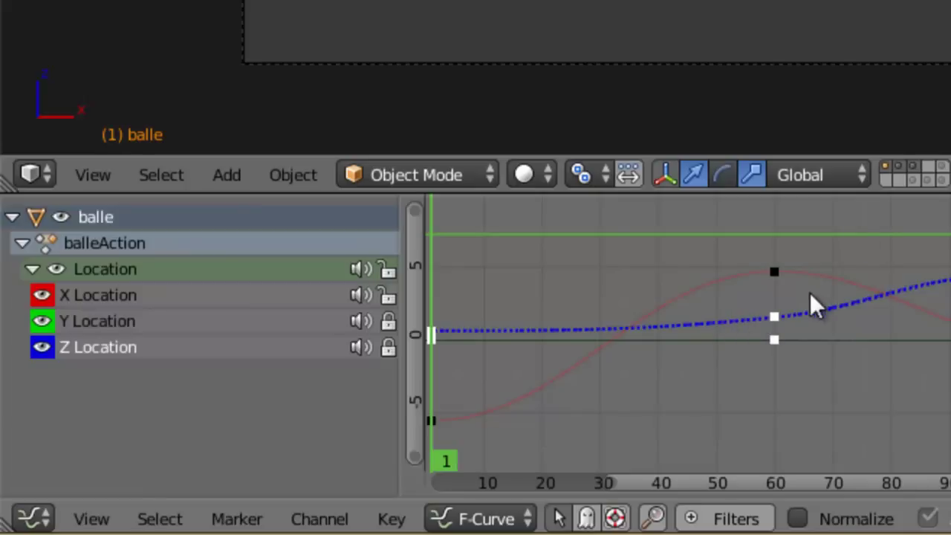
left_click(774, 271)
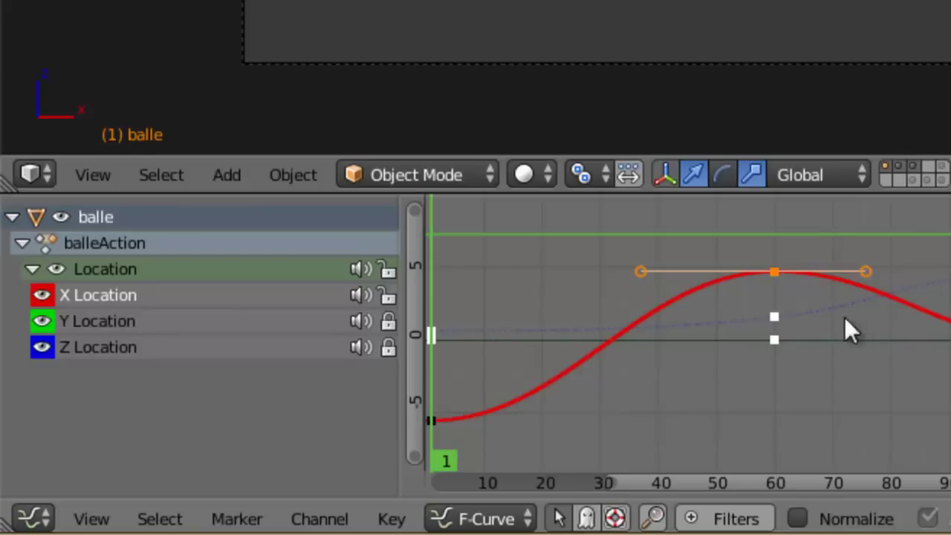
Adjust the Y and Z Location locks and mute both channels
left_click(389, 324)
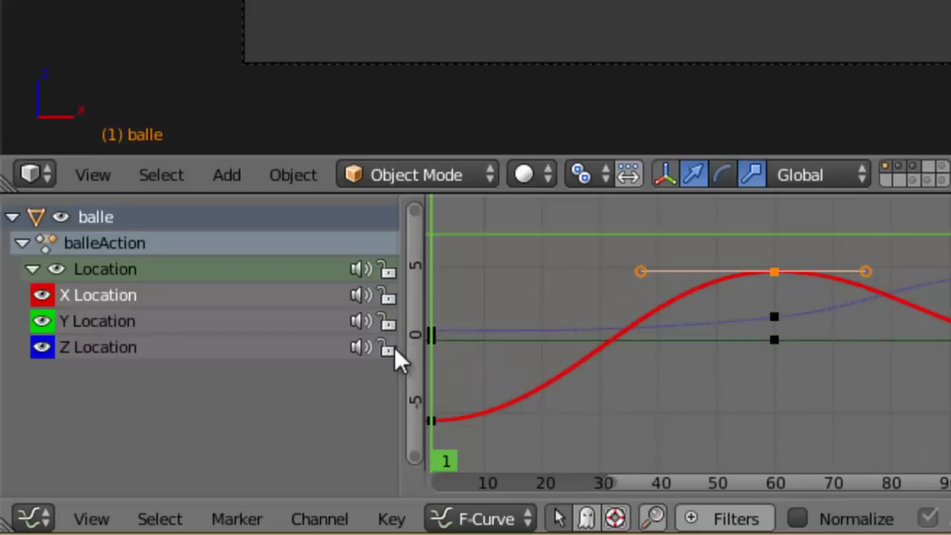
left_click(391, 346)
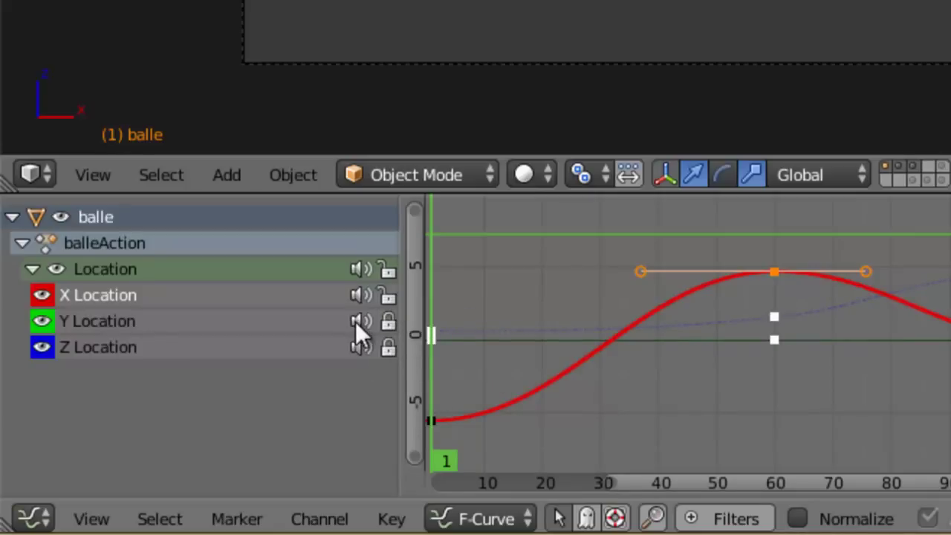
left_click_drag(356, 324, 359, 350)
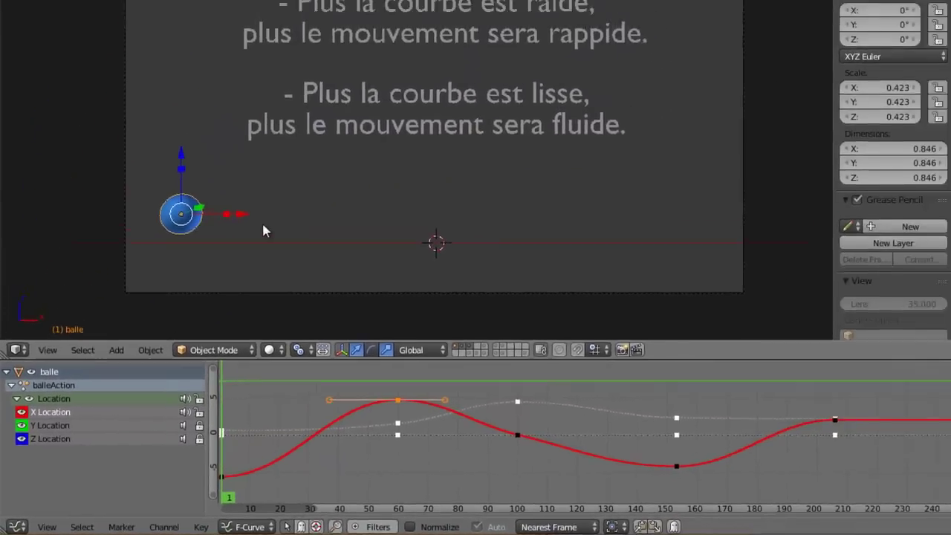
key("alt+a")
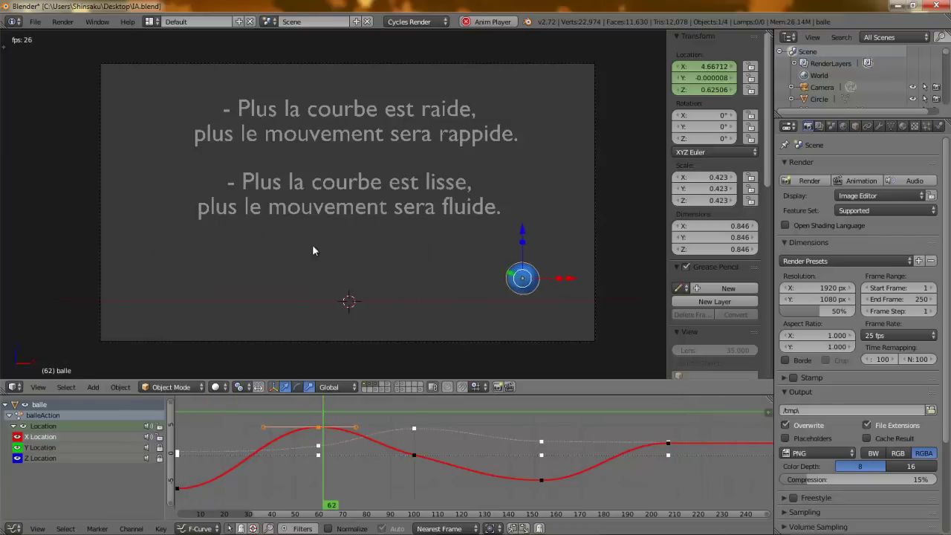
key("Escape")
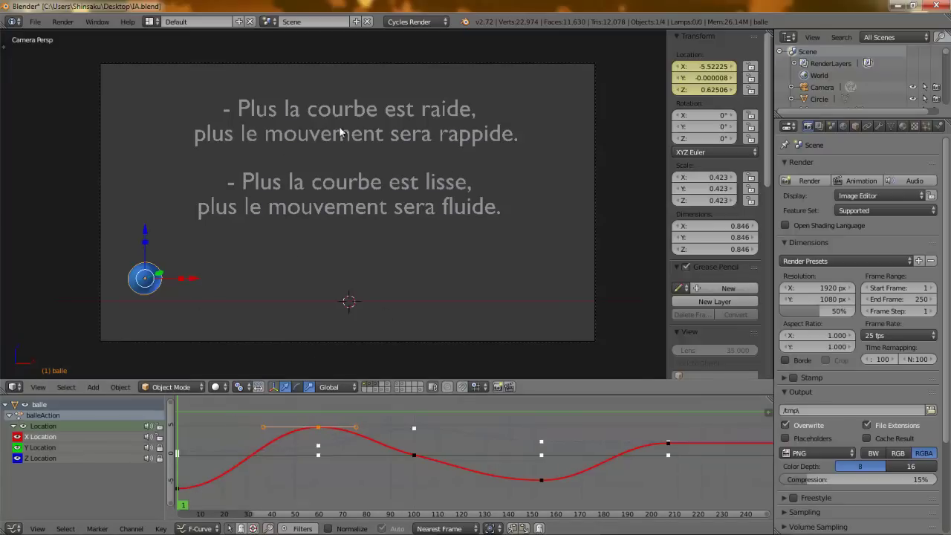
Hide both French text paragraphs and bring up the Set Keyframe Interpolation menu
left_click(373, 384, "shift")
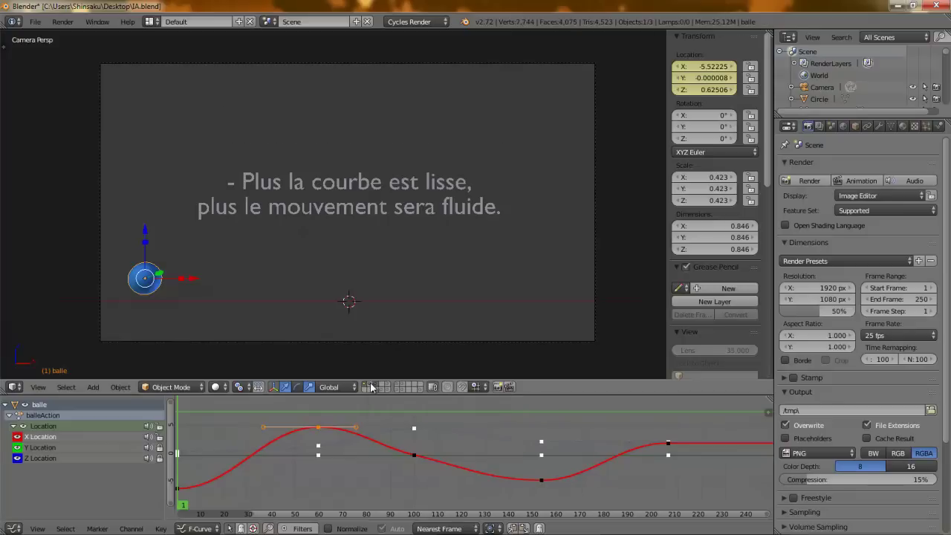
left_click(377, 388, "shift")
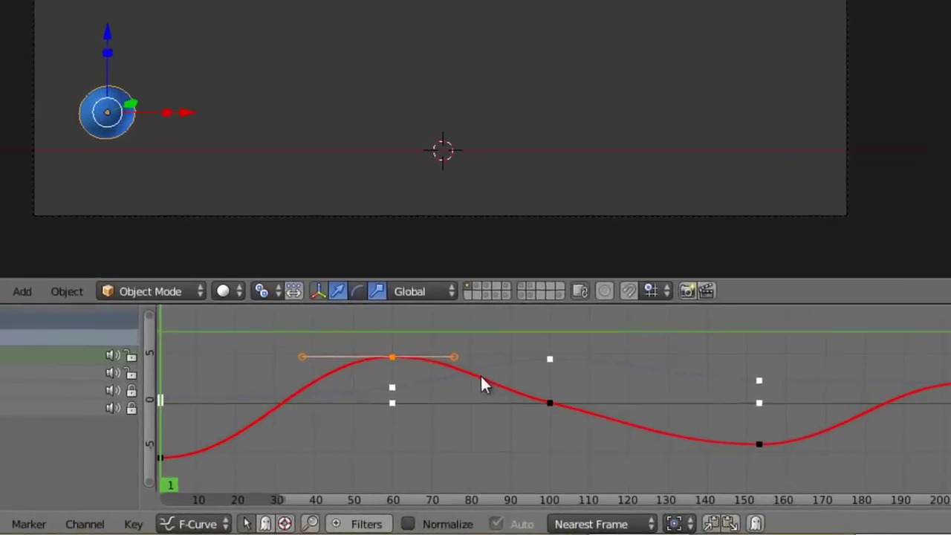
key("t")
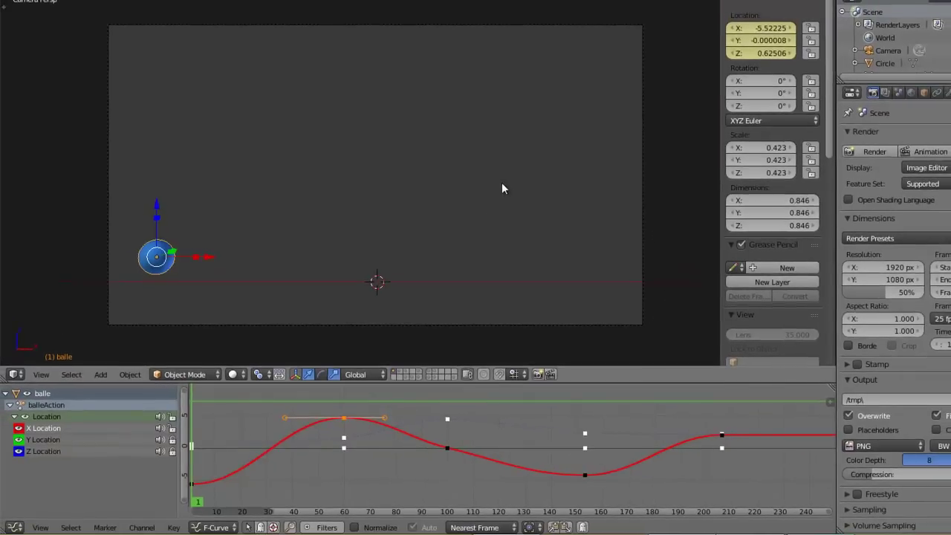
key("t")
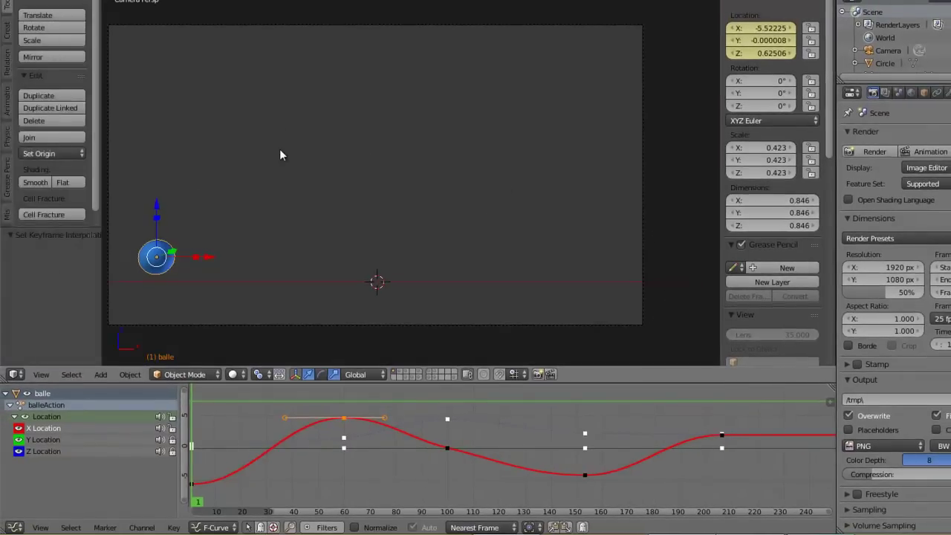
key("t")
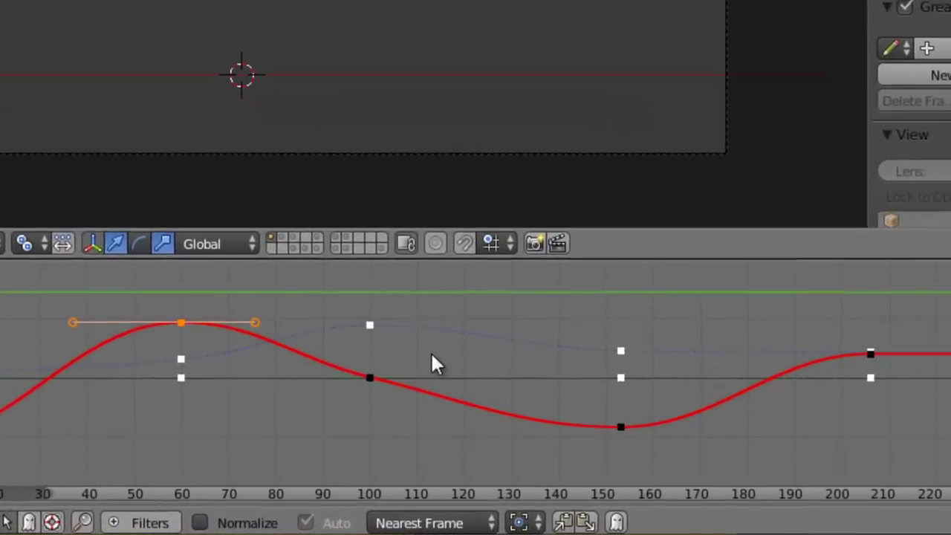
key("t")
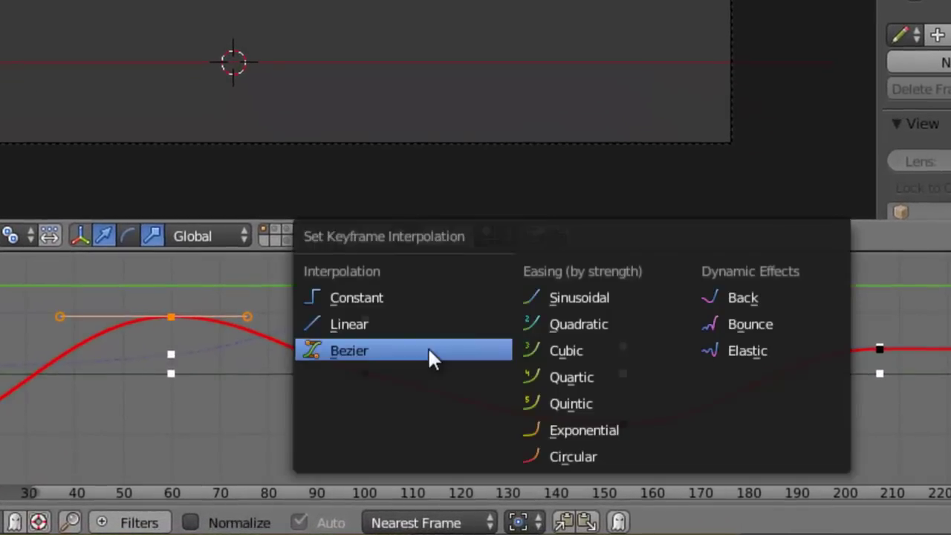
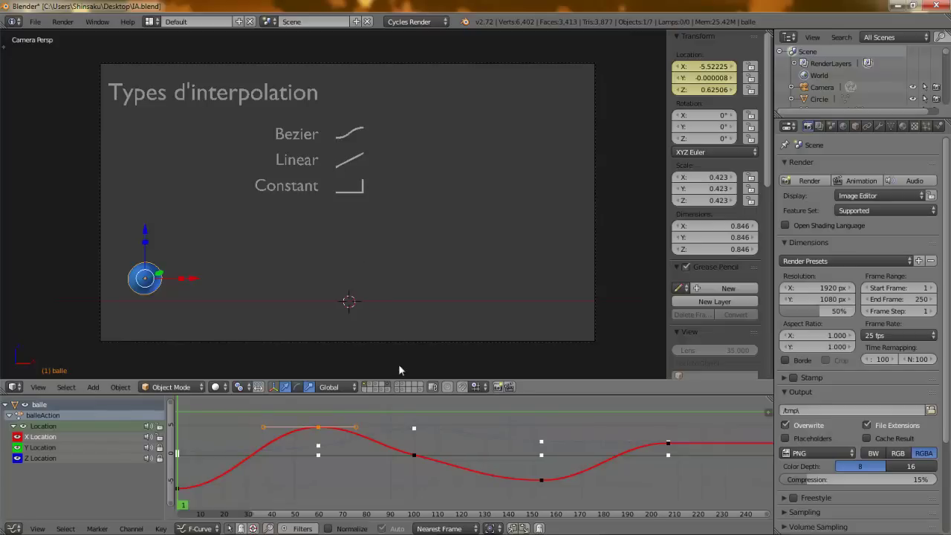
Show the Tweens column on the interpolation slide and scrub through the ball's early frames
left_click(401, 387, "shift")
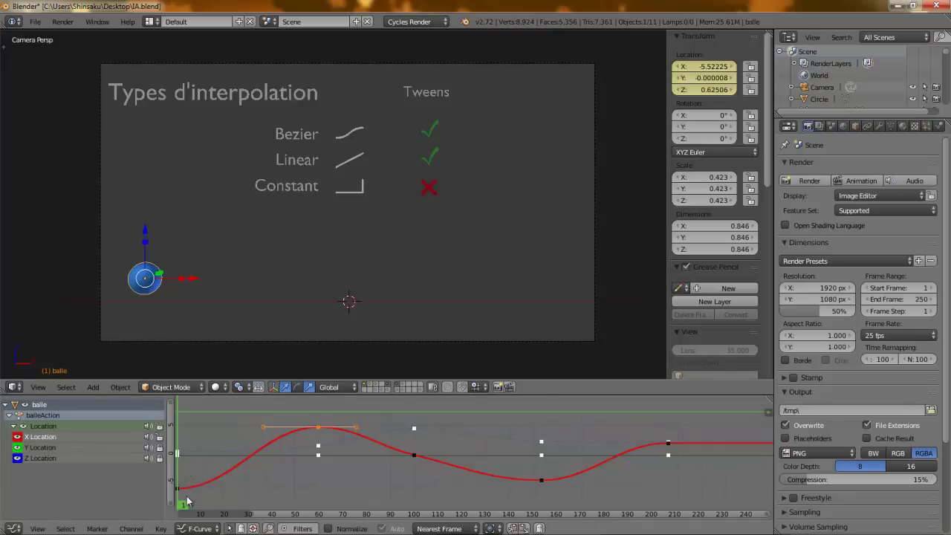
mouse_move(178, 437)
left_mouse_down()
mouse_move(261, 426)
mouse_move(177, 448)
left_mouse_up()
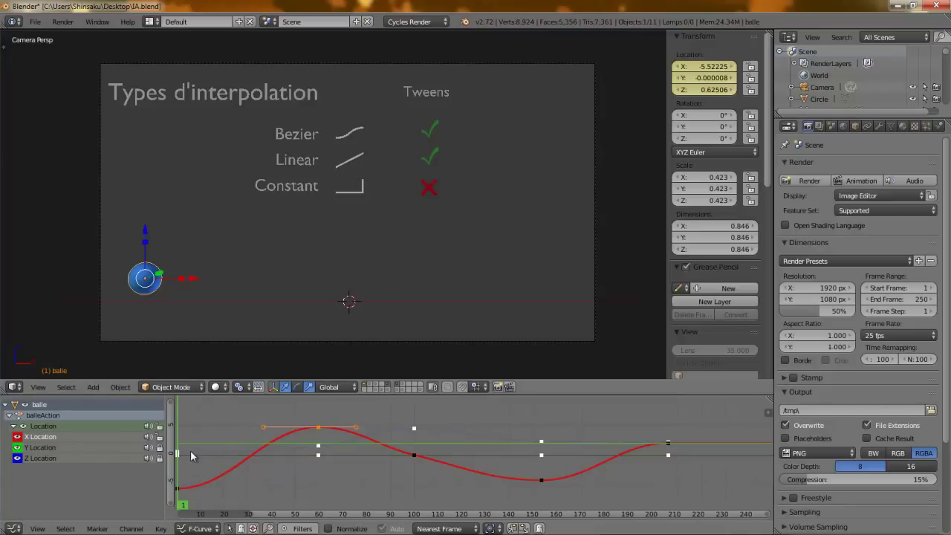
mouse_move(191, 455)
left_mouse_down()
mouse_move(247, 455)
mouse_move(180, 455)
left_mouse_up()
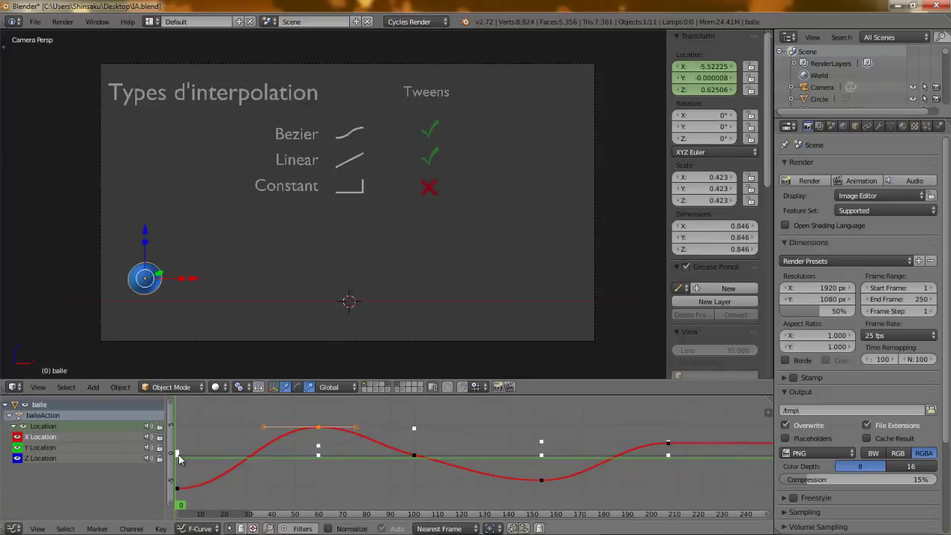
From the first frame, set all keyframes on the ball's location curves to Constant interpolation
key("Right")
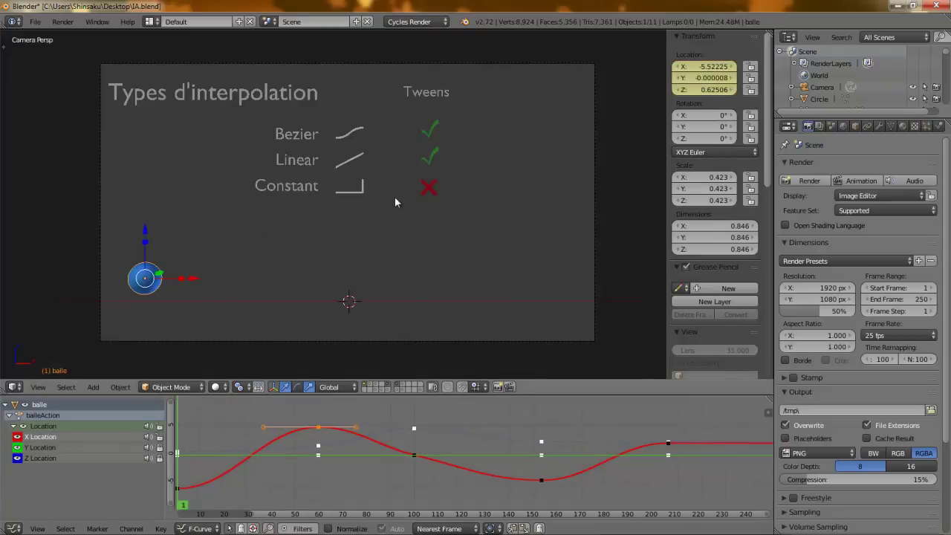
key("t")
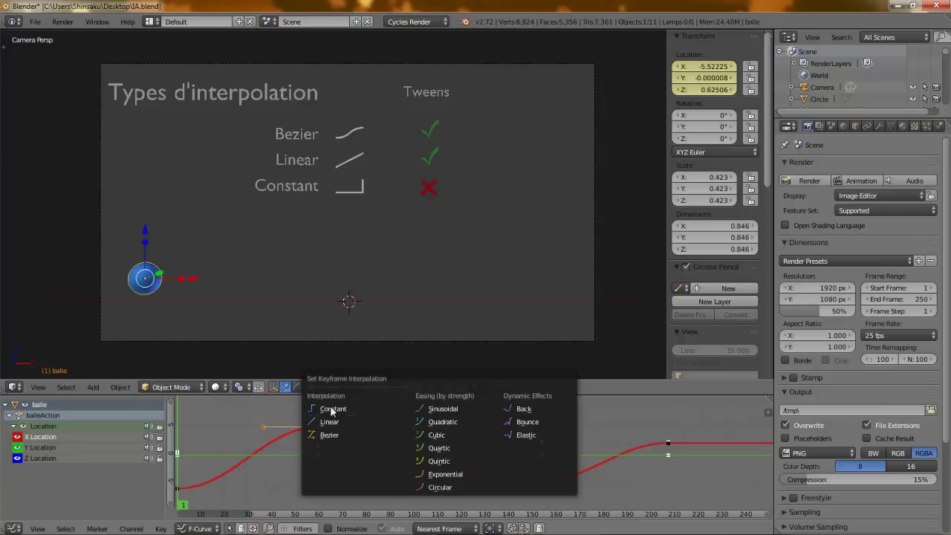
left_click(331, 410)
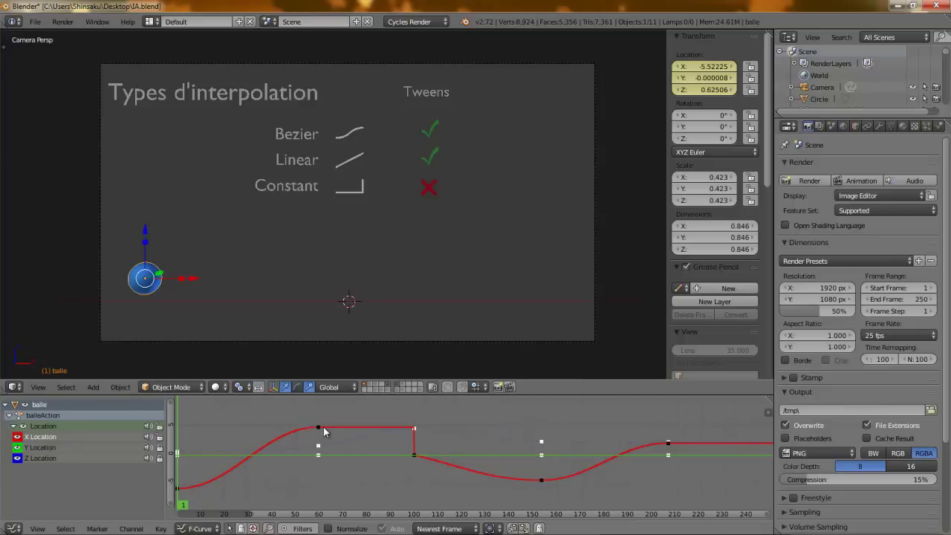
key("a")
key("t")
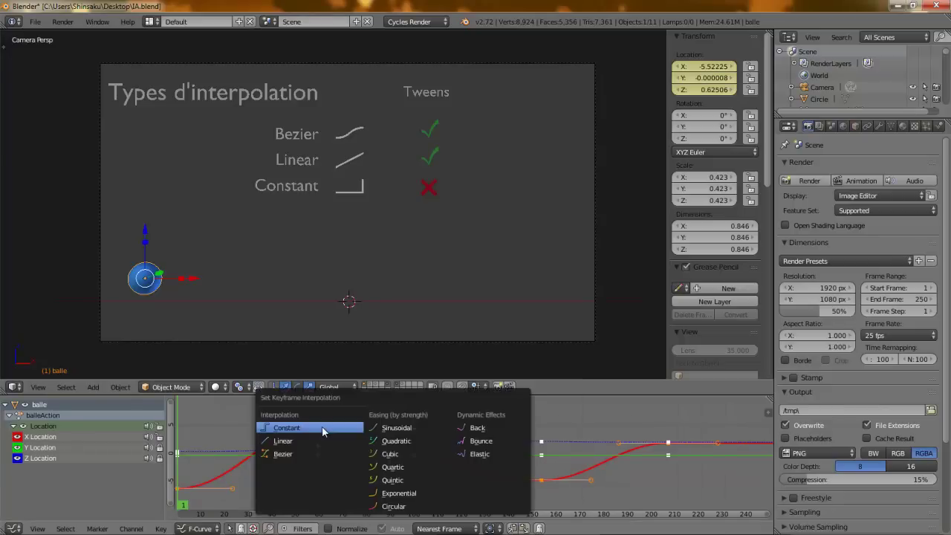
left_click(323, 430)
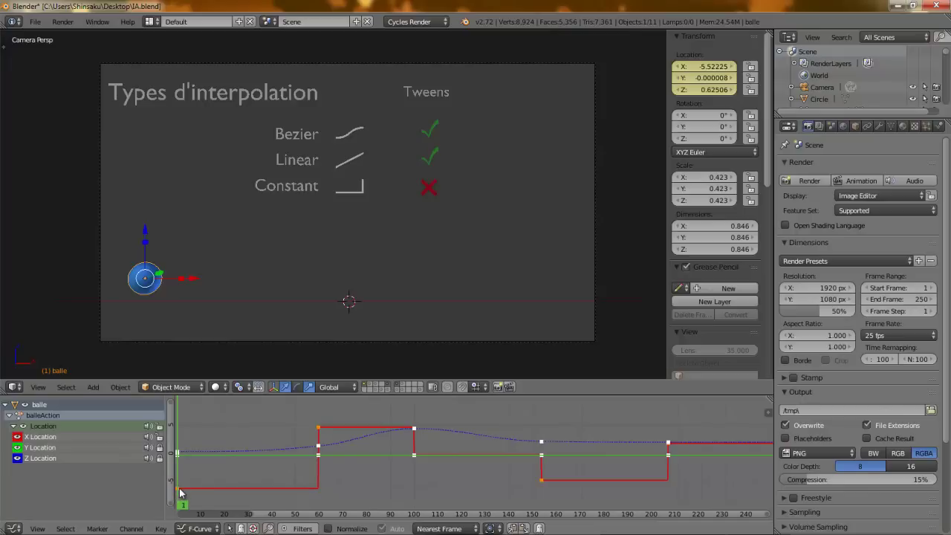
left_click_drag(179, 481, 312, 475)
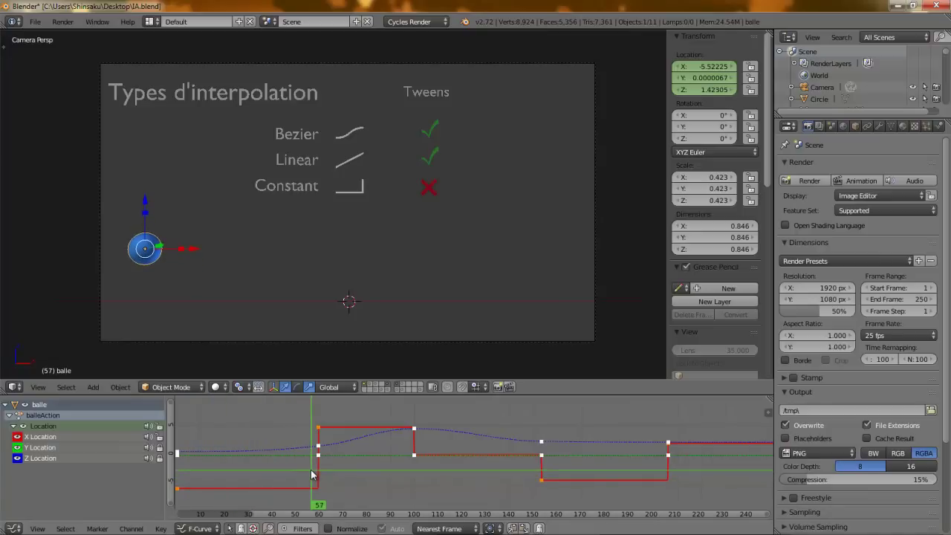
left_click(320, 421)
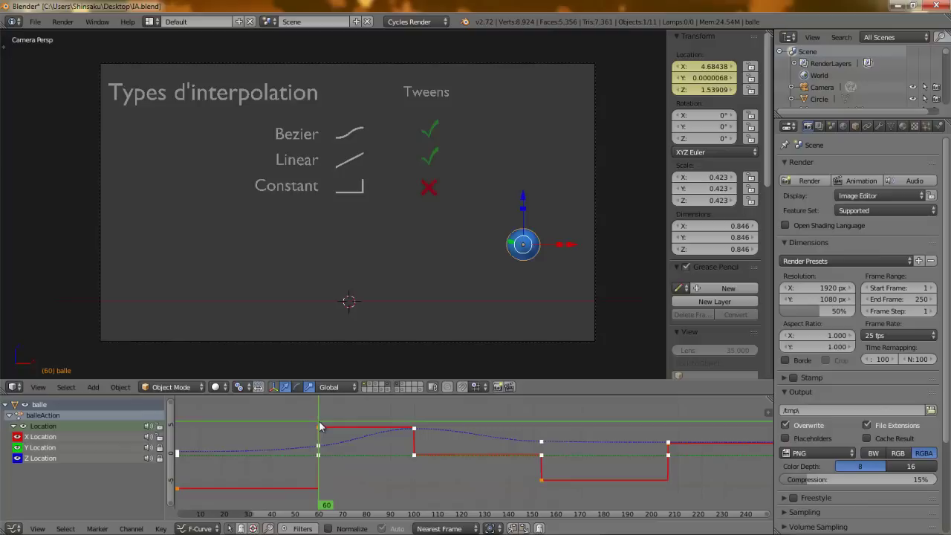
right_click(318, 427)
mouse_move(296, 427)
left_mouse_down()
mouse_move(301, 442)
mouse_move(326, 446)
mouse_move(315, 446)
mouse_move(414, 428)
mouse_move(671, 435)
mouse_move(178, 456)
left_mouse_up()
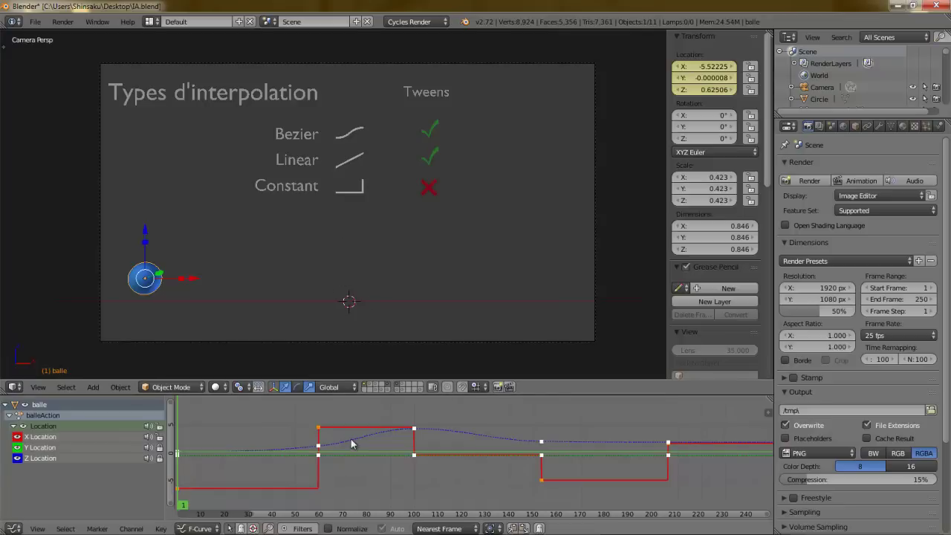
Switch the curves back to Bezier interpolation and show the Manettes column on the slide
key("t")
left_click(345, 465)
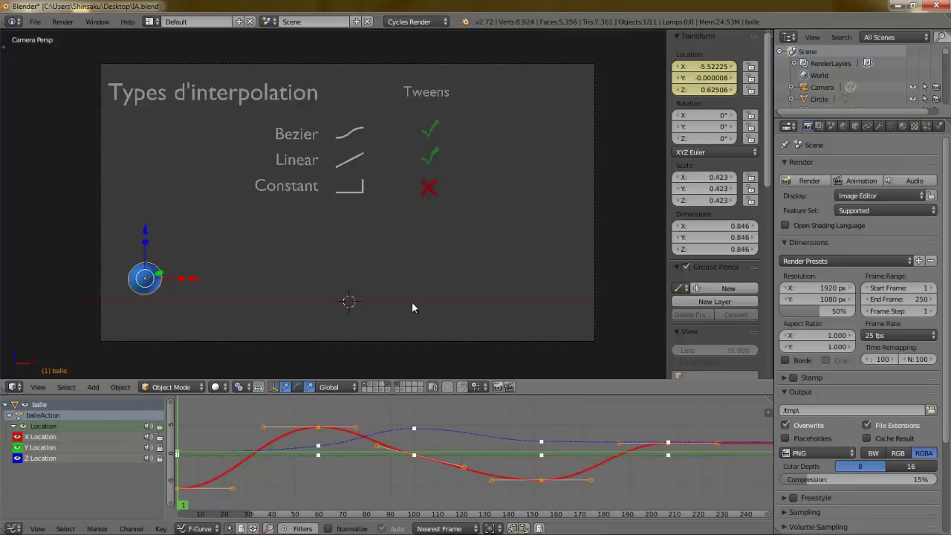
left_click(403, 386, "shift")
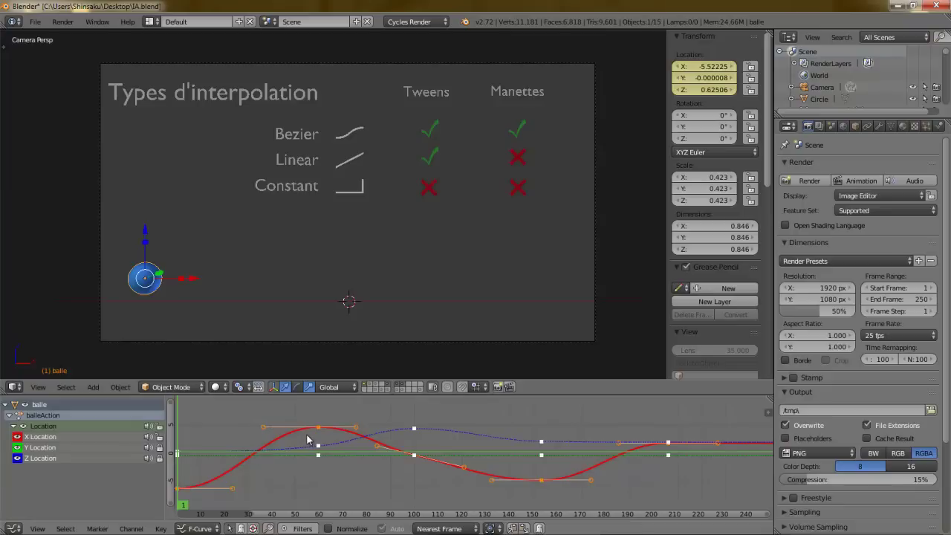
Set the selected curve segment to Linear interpolation and play back the ball's motion
key("t")
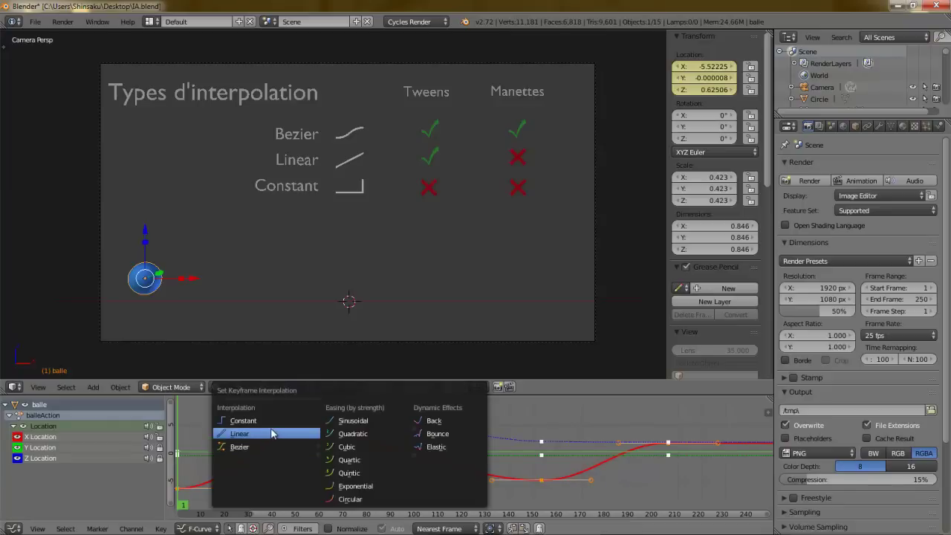
left_click(266, 431)
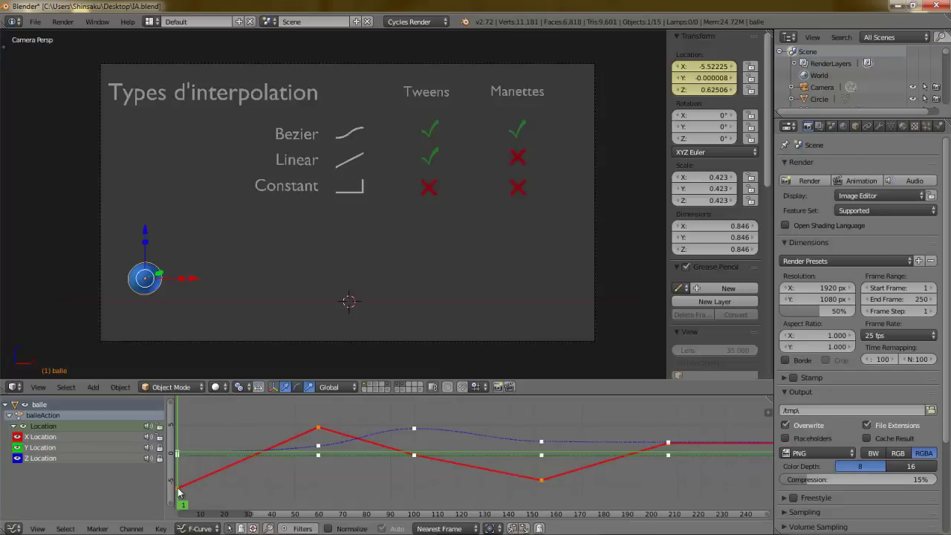
key("alt+a")
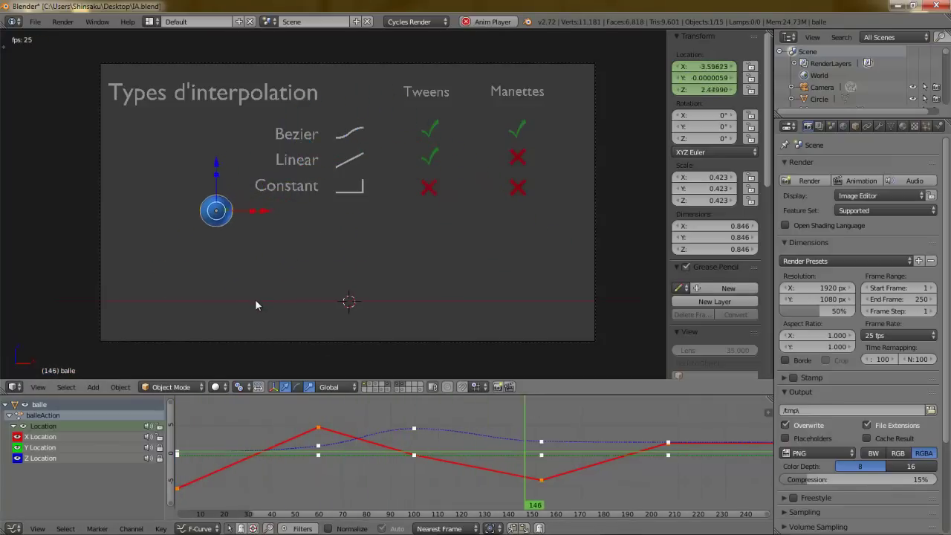
key("Escape")
Apply Linear interpolation to all keyframes and play the animation again
key("a")
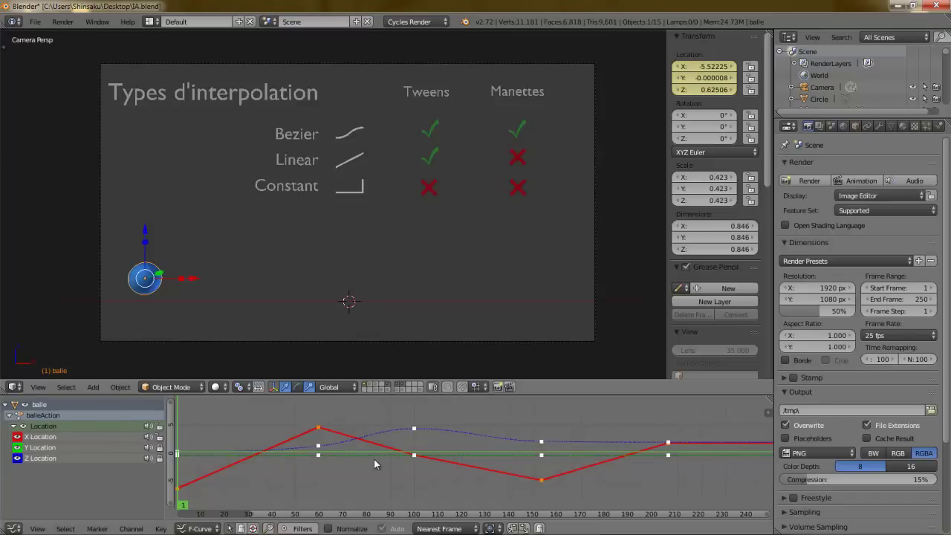
key("t")
left_click(373, 457)
key("alt+a")
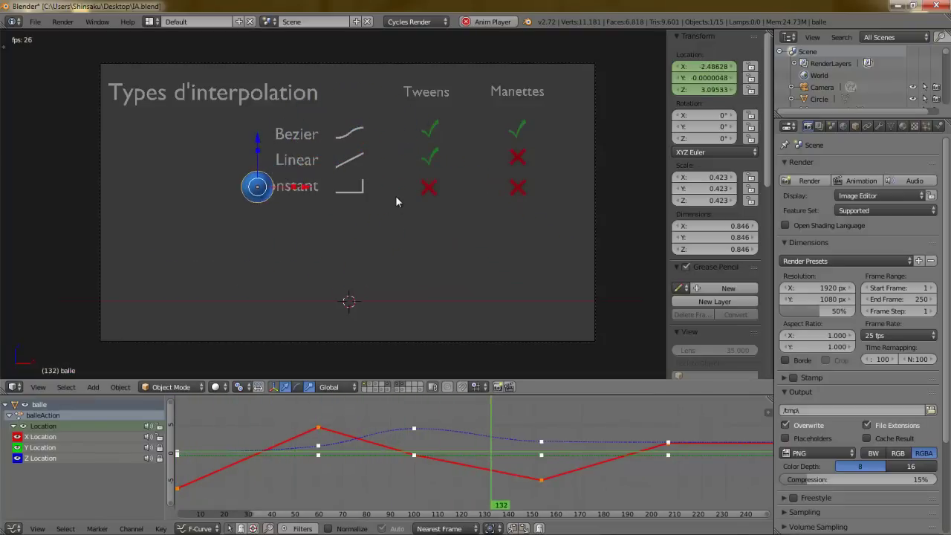
key("Escape")
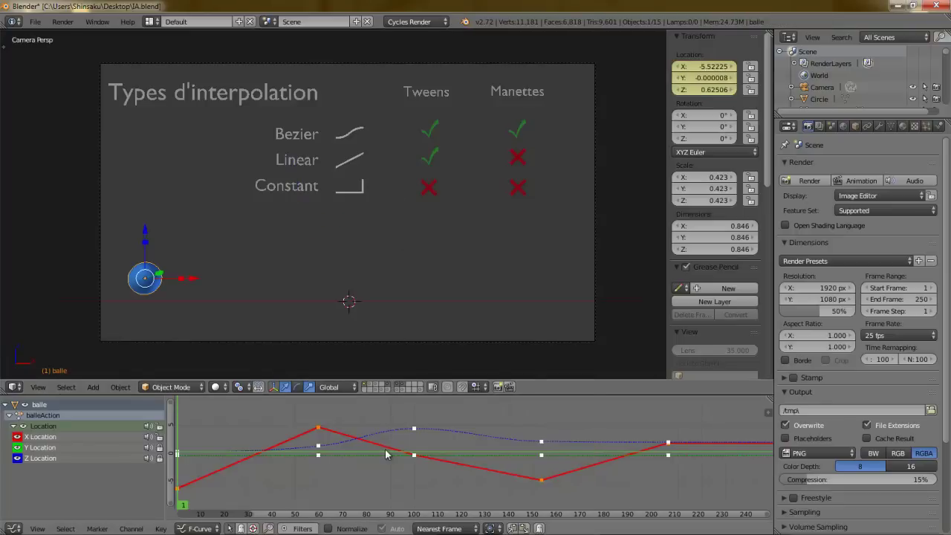
Return the curves to Bezier interpolation and hide the slide layer from the camera view
key("t")
left_click(370, 466)
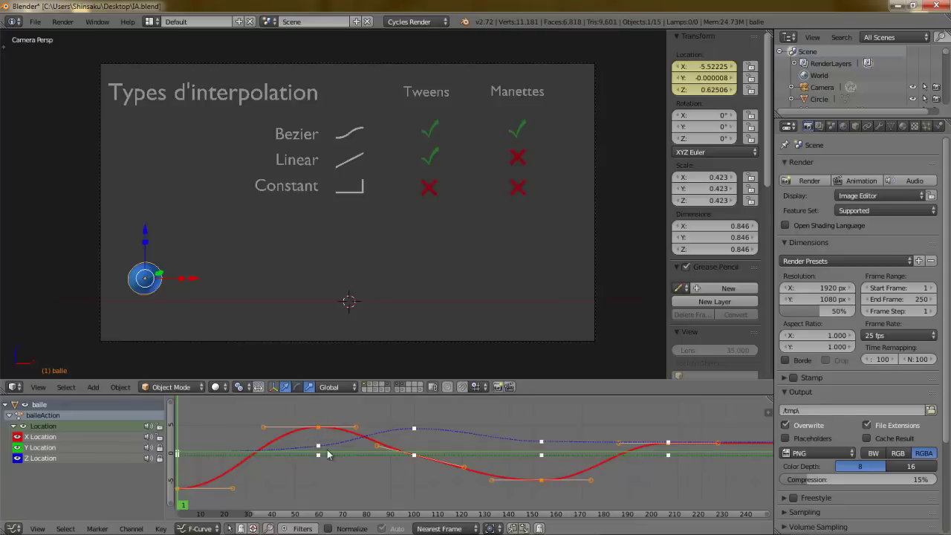
left_click(365, 383)
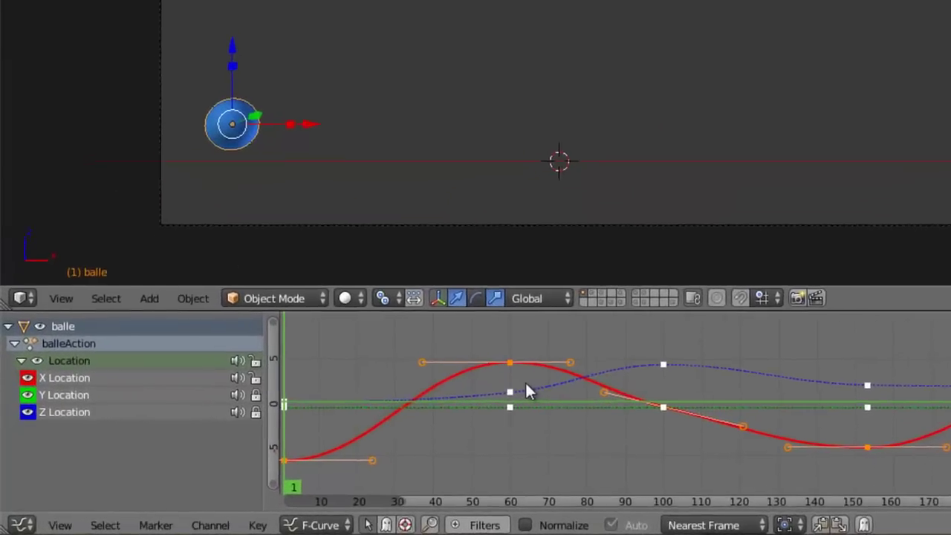
Set the keyframe handles to Auto Clamped so the curve peaks flatten
key("v")
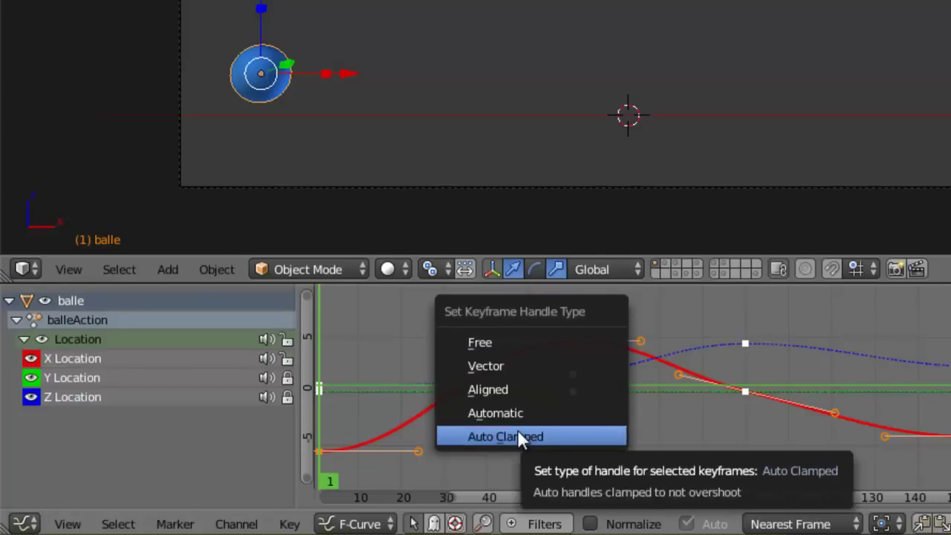
left_click(518, 433)
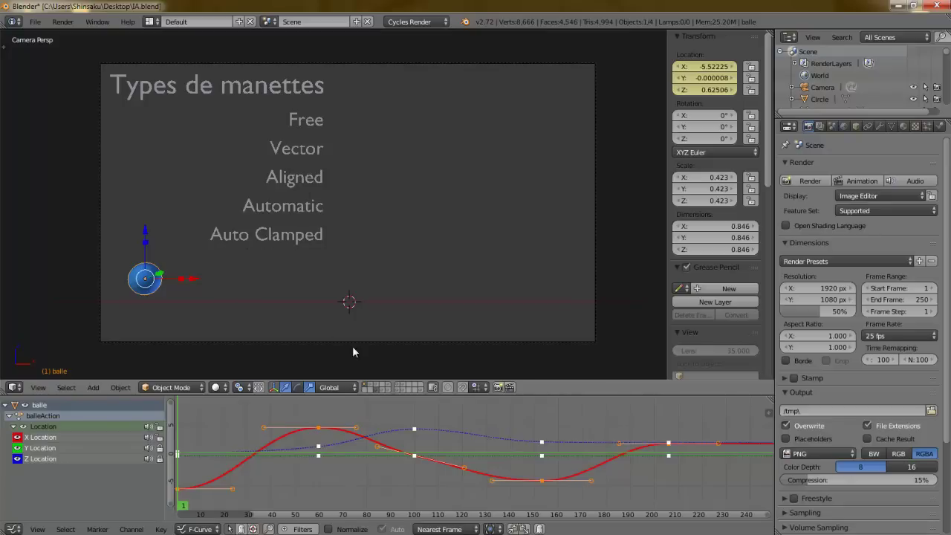
Show the Lisse / ou pas curve examples, try Vector handles on all keys, then undo
key("v")
left_click(381, 390, "shift")
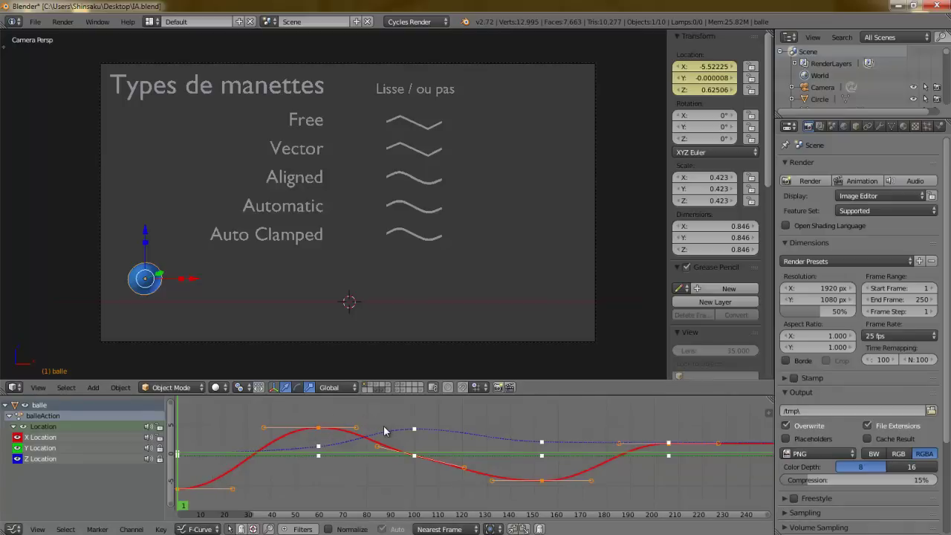
key("v")
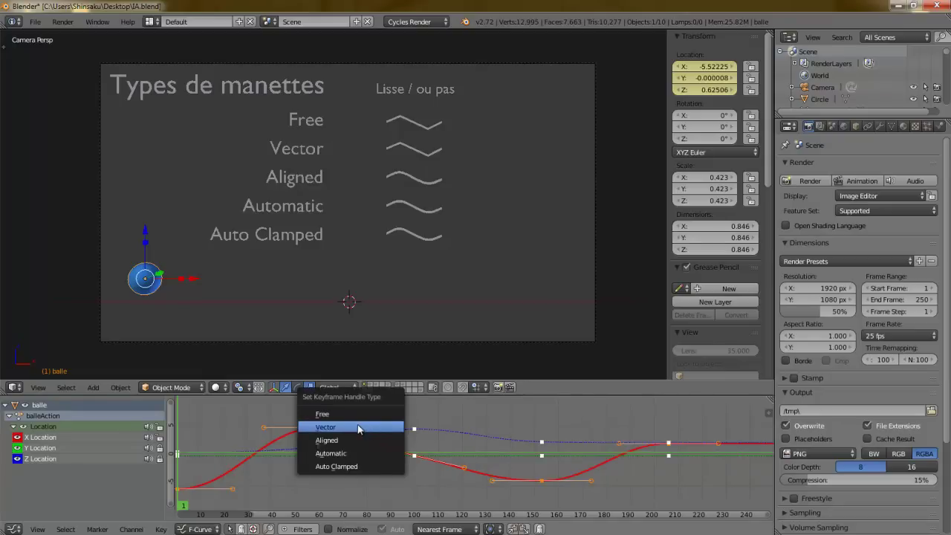
left_click(349, 428)
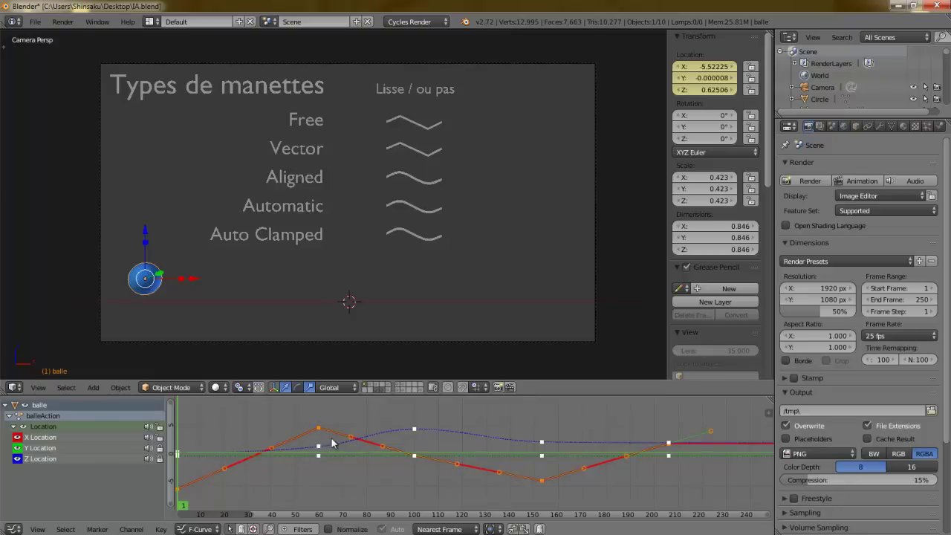
key("ctrl+z")
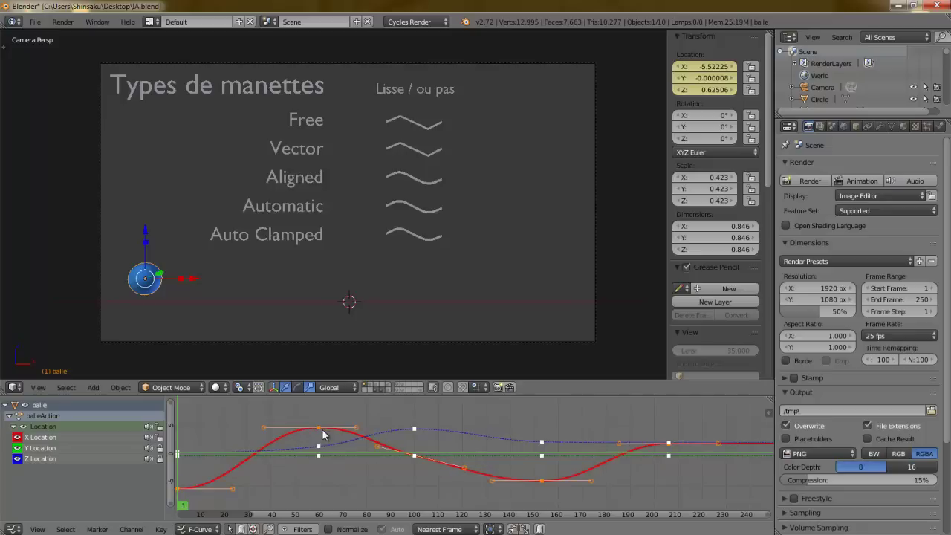
Give only the frame-60 keyframe Vector handles and reveal the Auto / User column
left_click(318, 428)
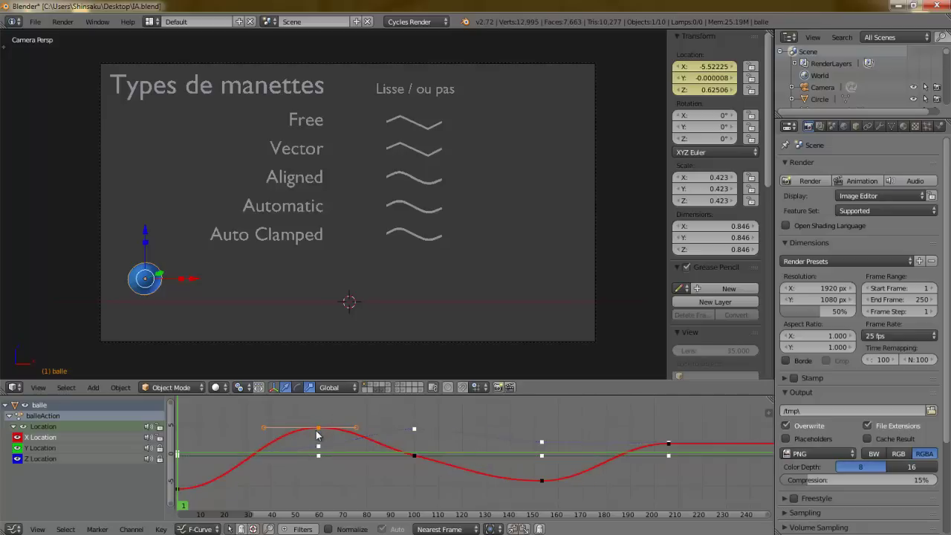
key("v")
left_click(318, 431)
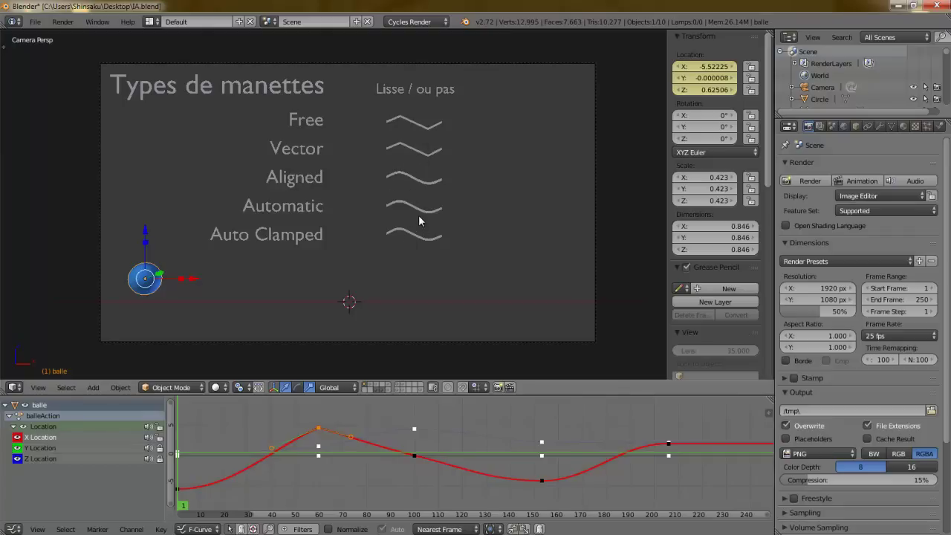
left_click(386, 390, "shift")
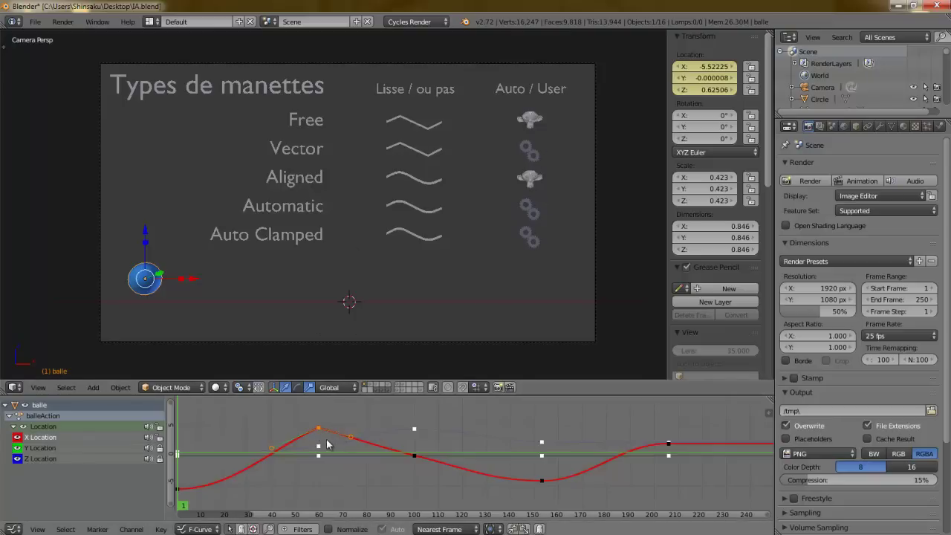
Move the frame-60 keyframe to raise the peak and keep its Bezier interpolation
key("g")
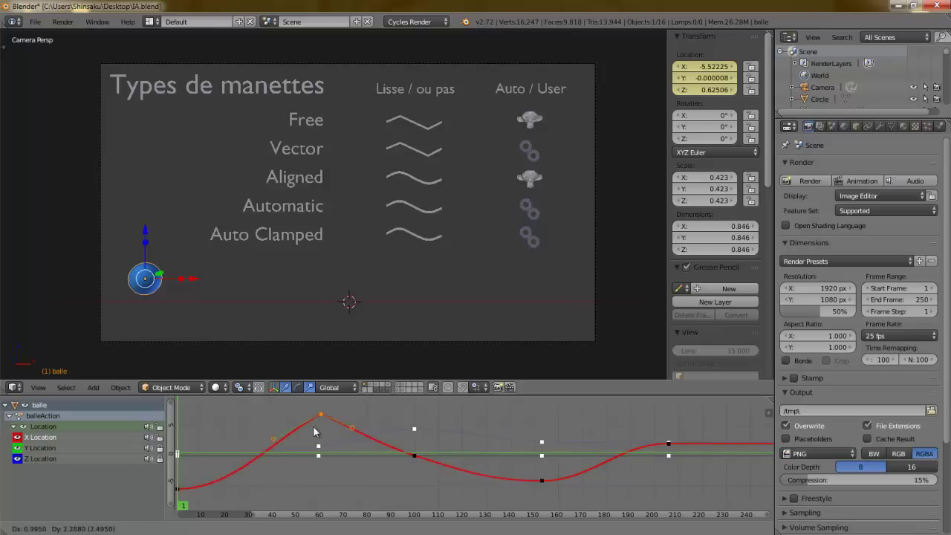
left_click(306, 428)
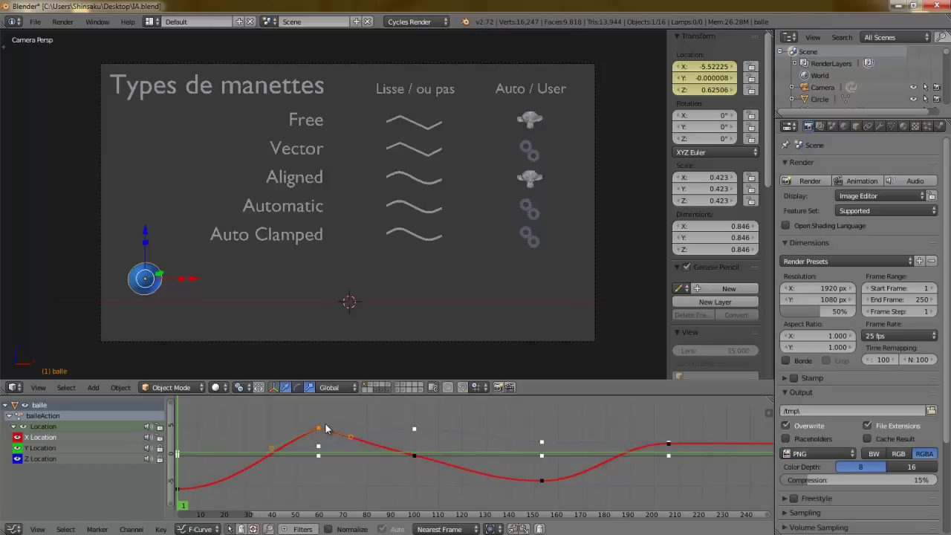
key("t")
left_click(289, 424)
Set the peak keyframe's handles to Free, keeping the keyframe at frame 60
key("v")
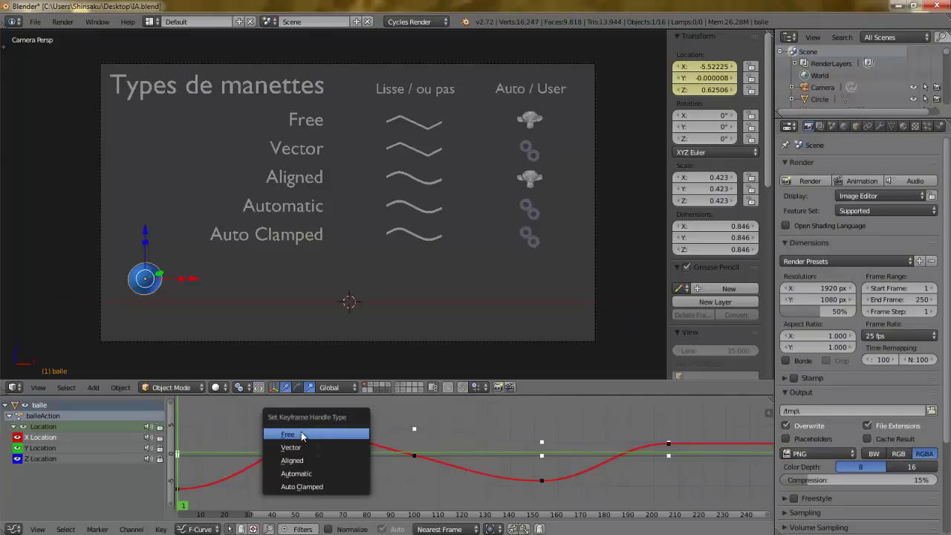
left_click(300, 432)
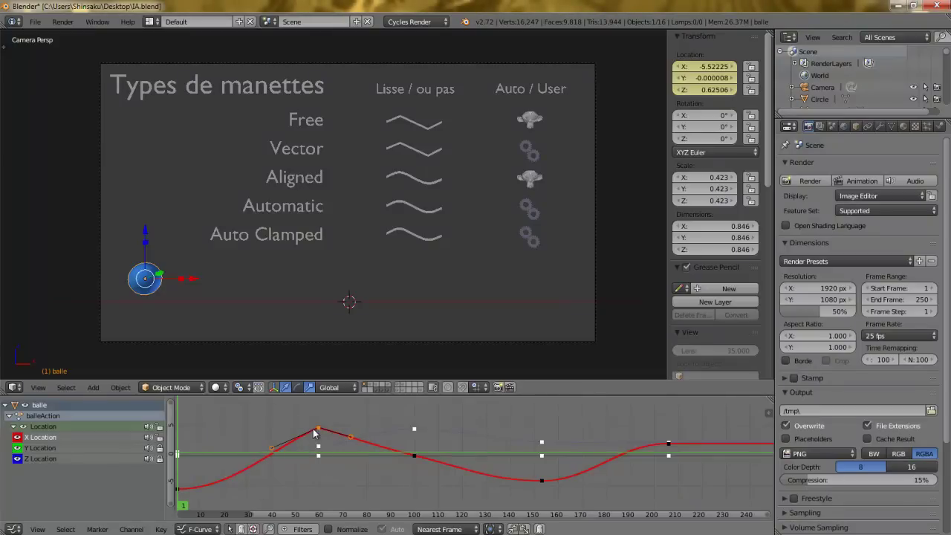
key("g")
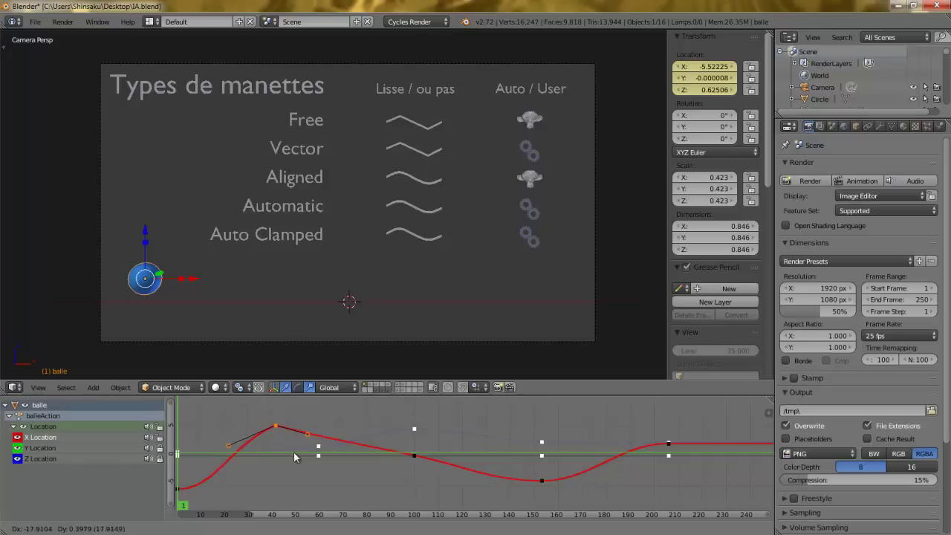
right_click(325, 457)
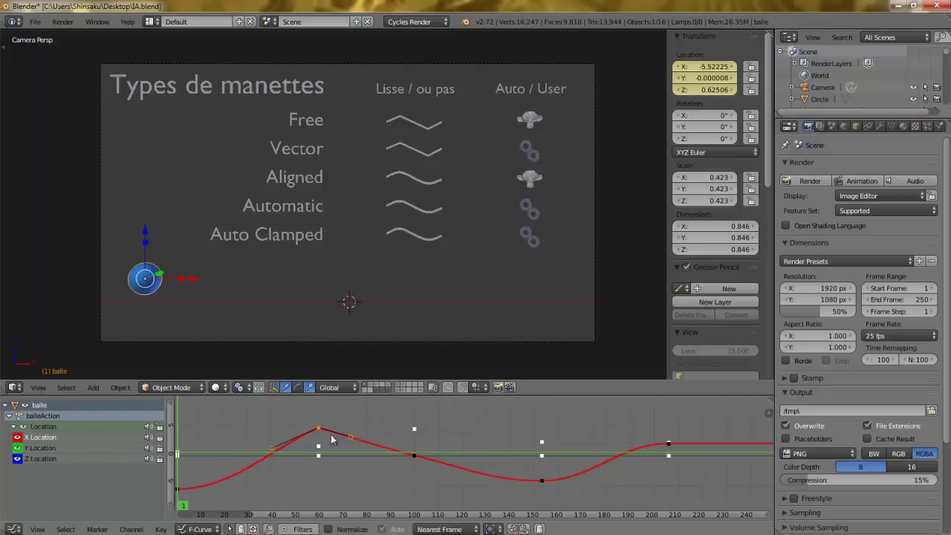
Raise the left handle independently, then reposition the whole peak keyframe
right_click(273, 449)
key("g")
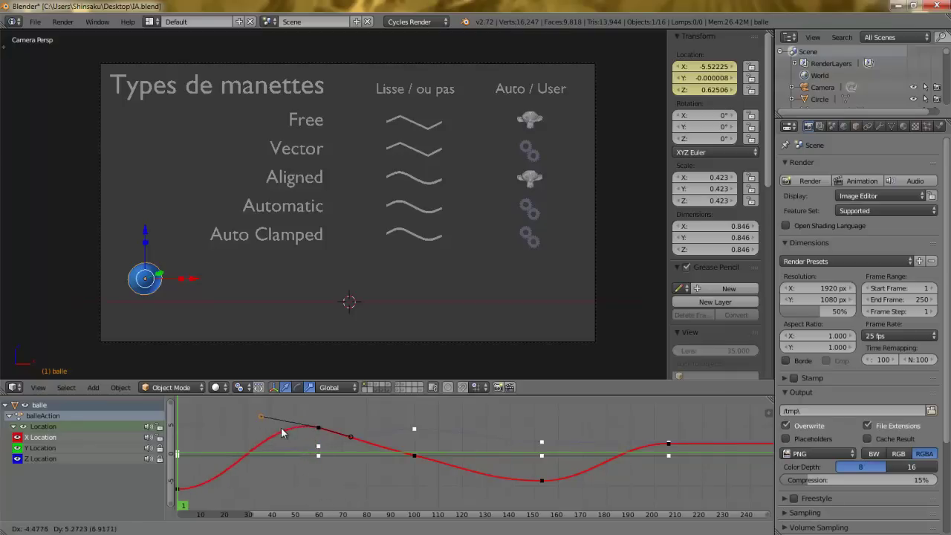
left_click(312, 426)
right_click(319, 434)
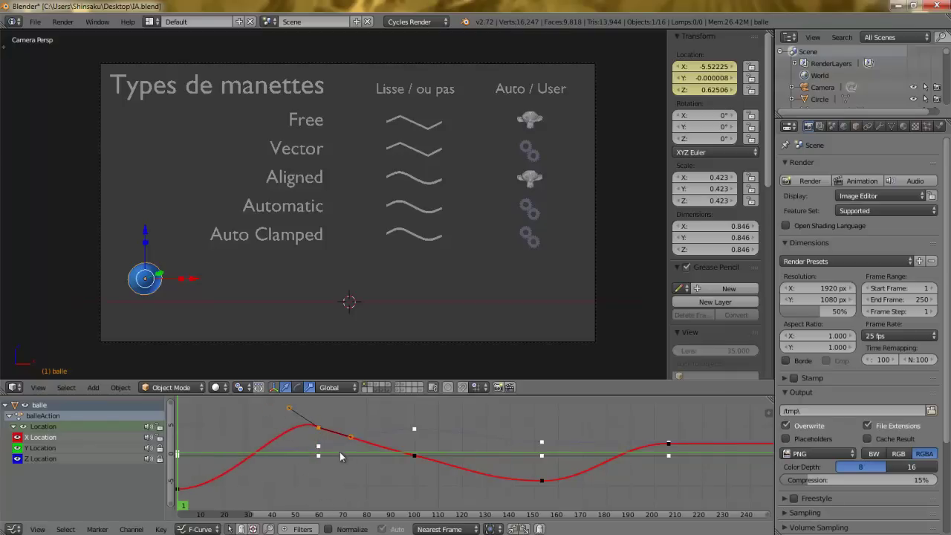
key("g")
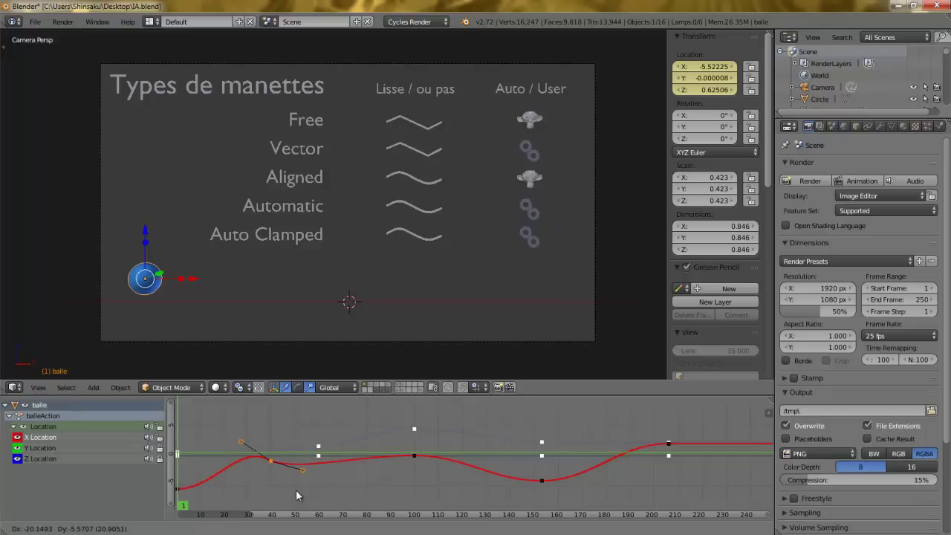
left_click(318, 461)
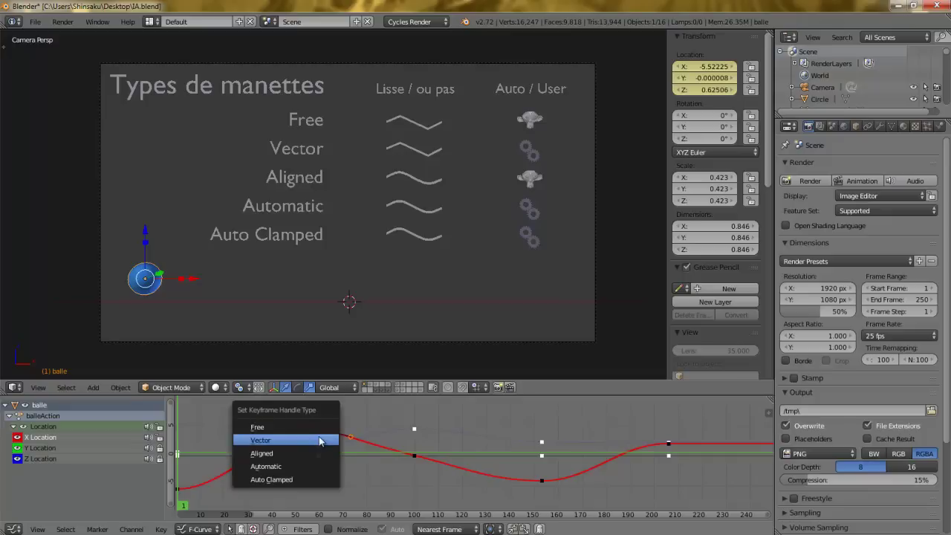
Apply Vector handles to the peak keyframe, raise its left handle, and nudge the keyframe
left_click(320, 439)
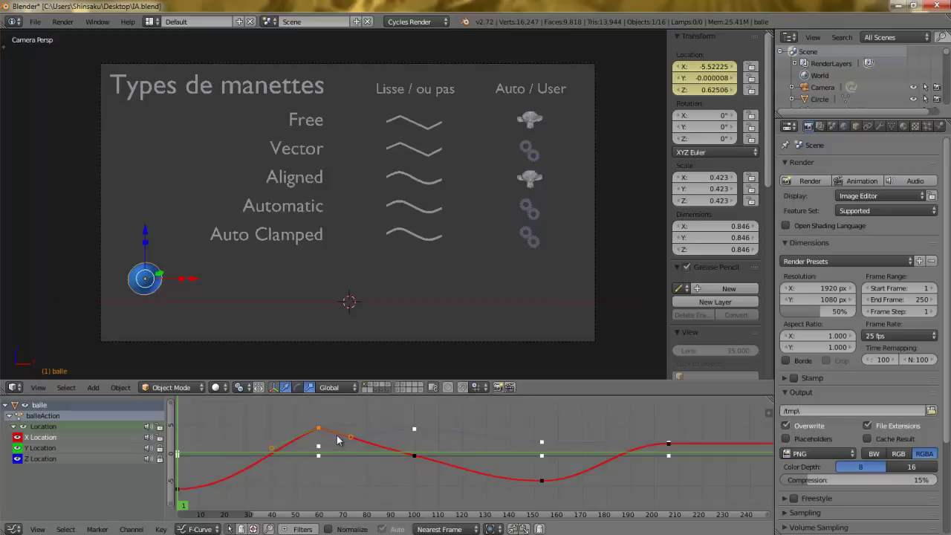
left_click(272, 449)
key("g")
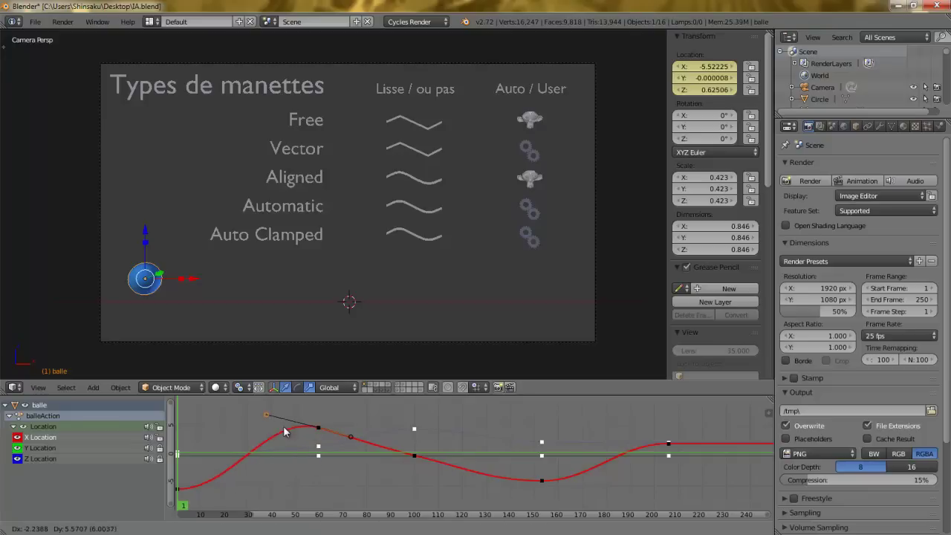
left_click(281, 436)
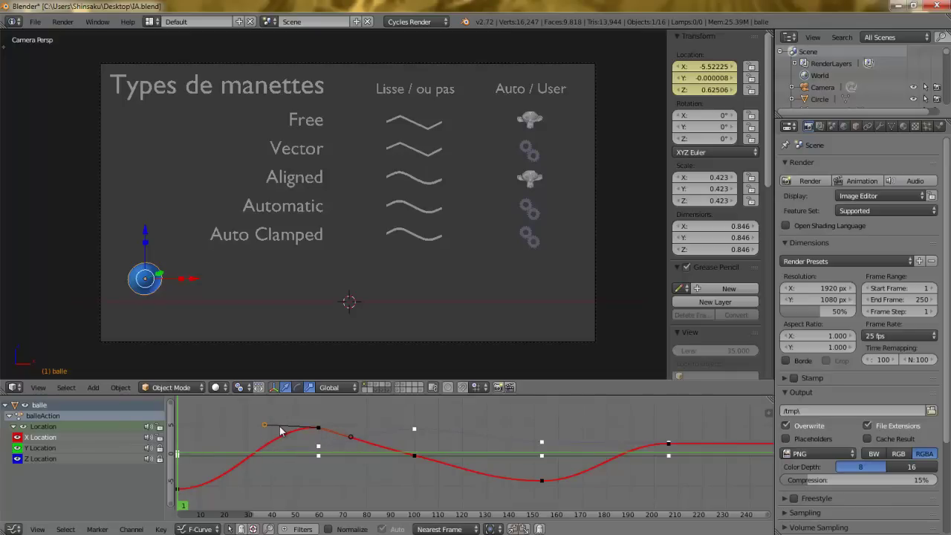
right_click(318, 434)
key("g")
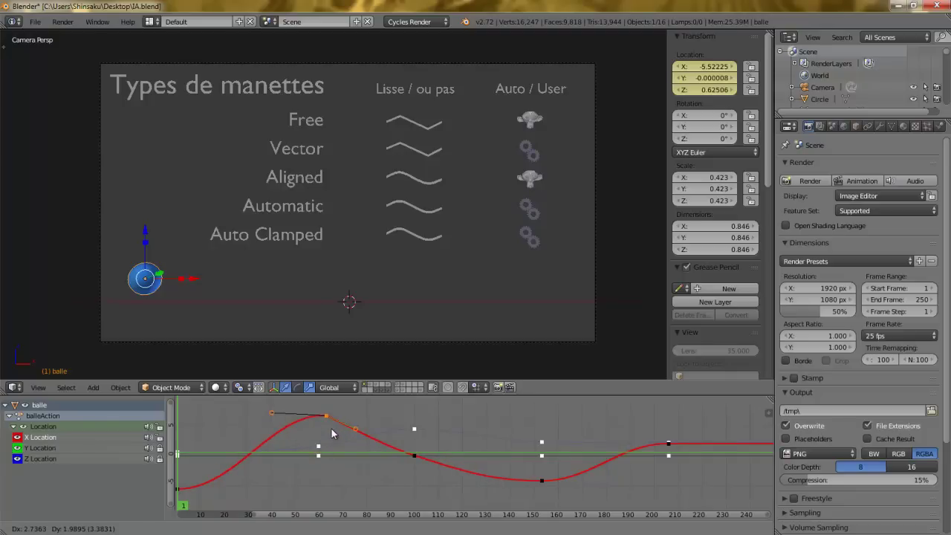
left_click(326, 429)
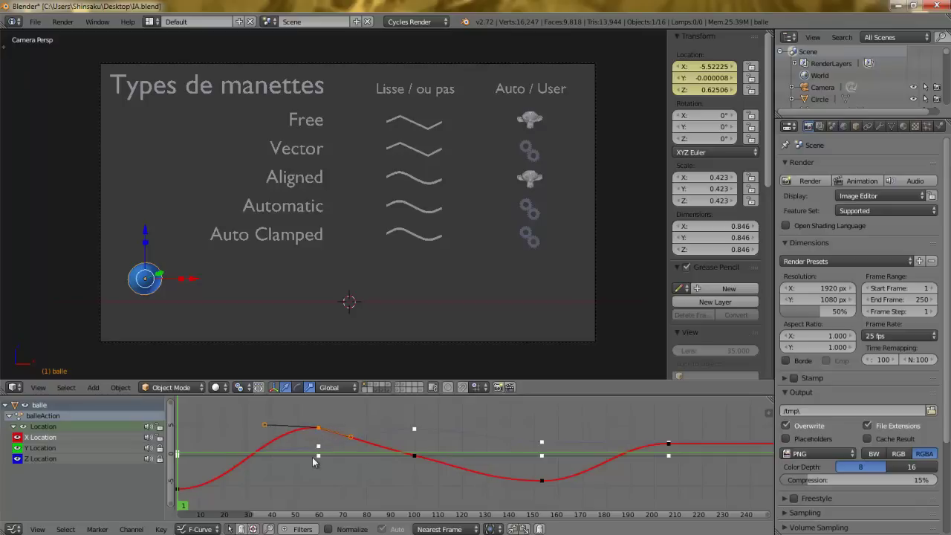
Give the frame-60 peak keyframe Auto Clamped handles and select it with its handles
key("v")
left_click(315, 484)
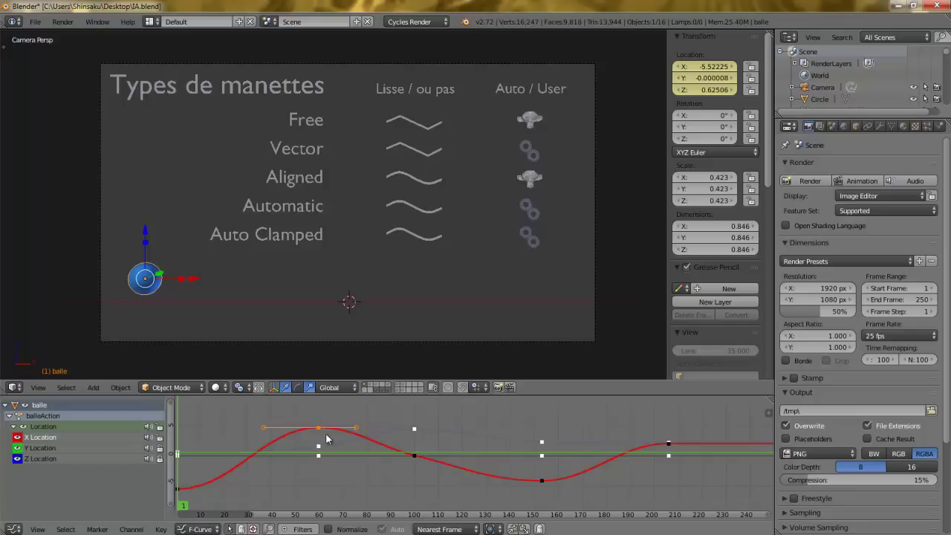
left_click(264, 428)
left_click(318, 429)
Move the peak keyframe's left handle so it lies flat
key("g")
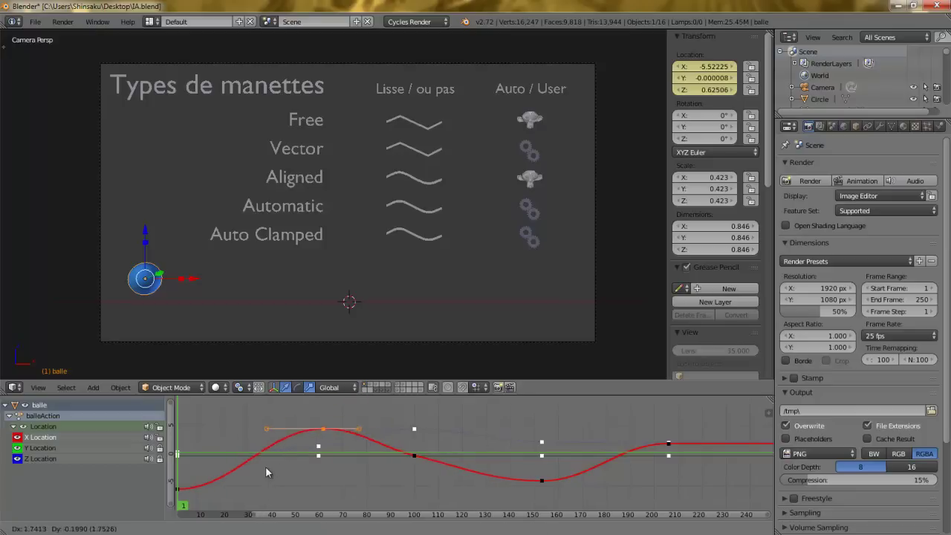
key("Escape")
right_click(270, 419)
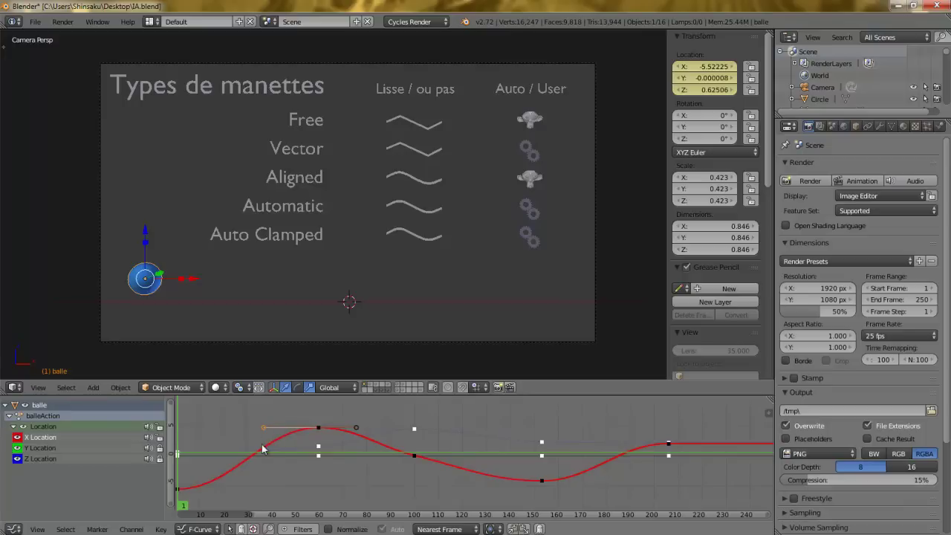
key("g")
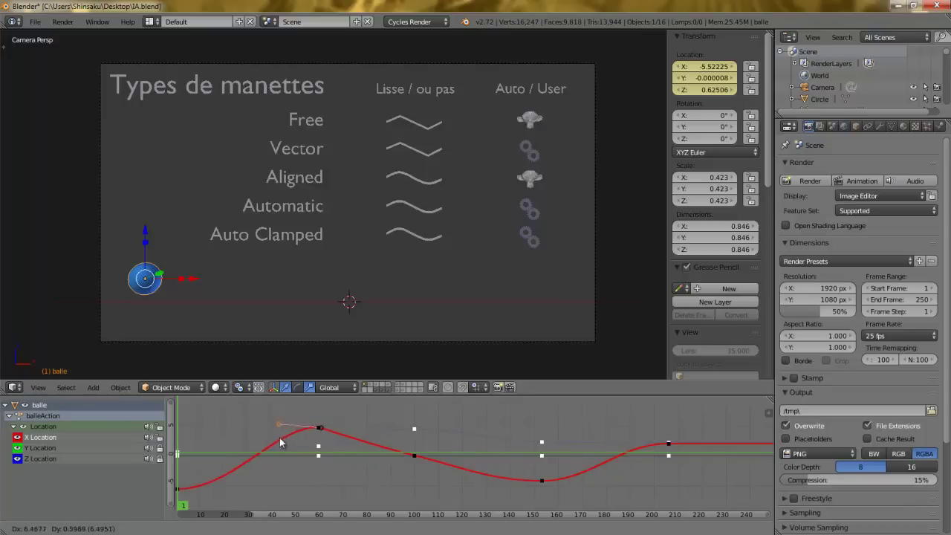
left_click(272, 436)
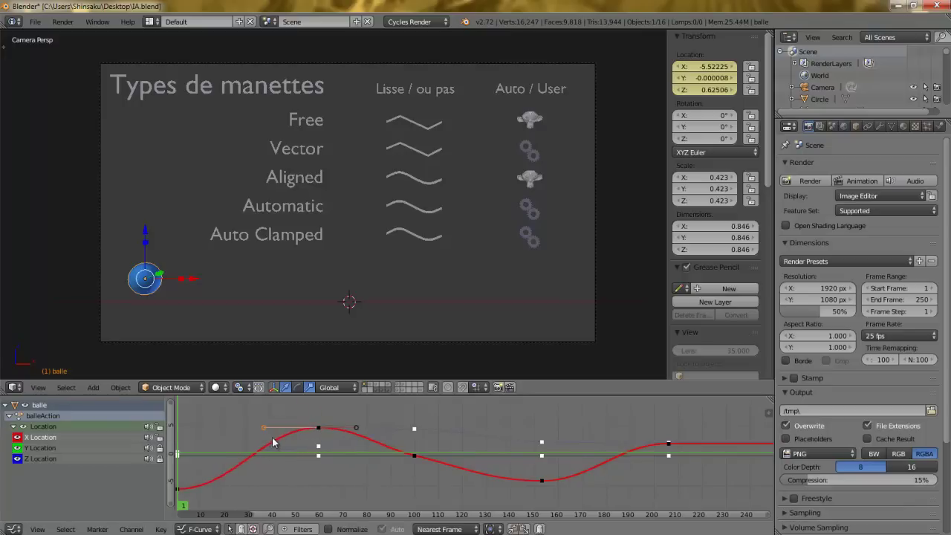
Try moving and scaling both peak handles, cancelling each change
right_click(317, 429)
key("g")
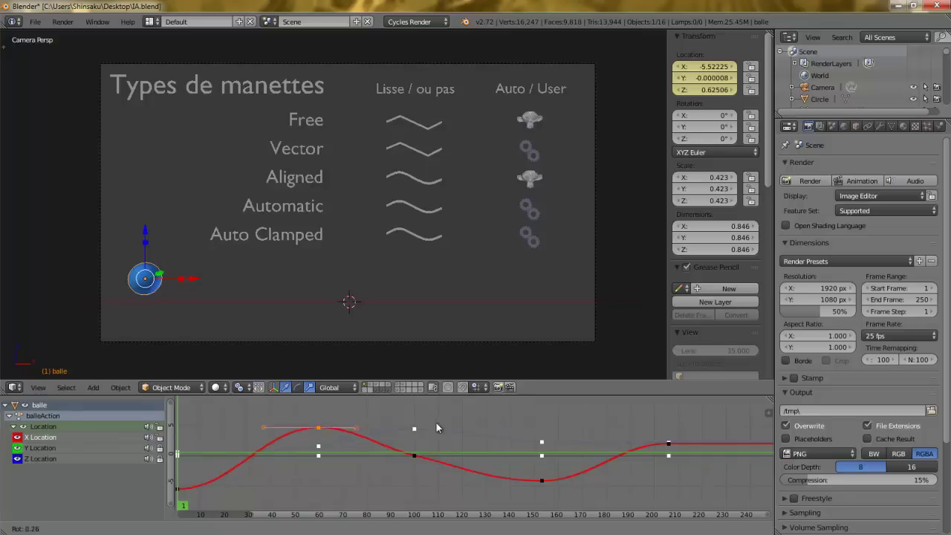
key("Escape")
key("s")
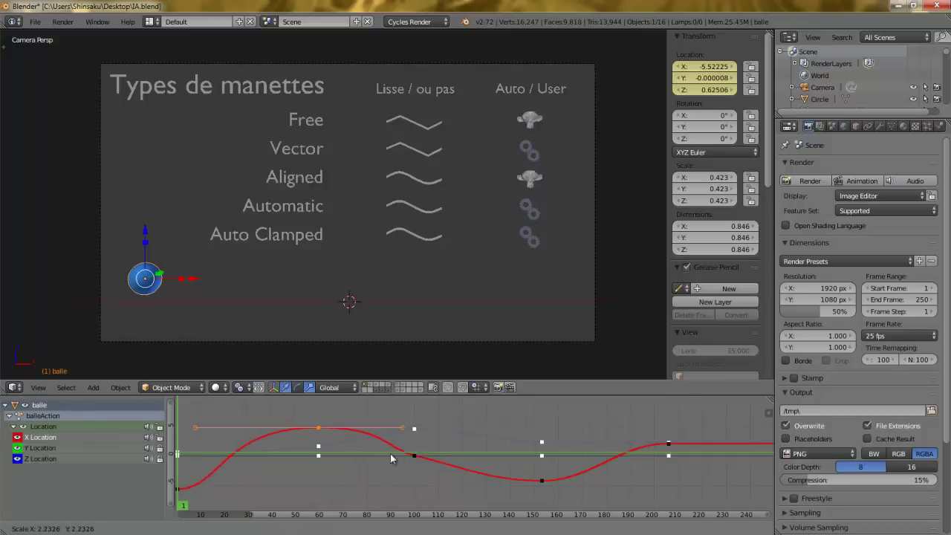
key("Escape")
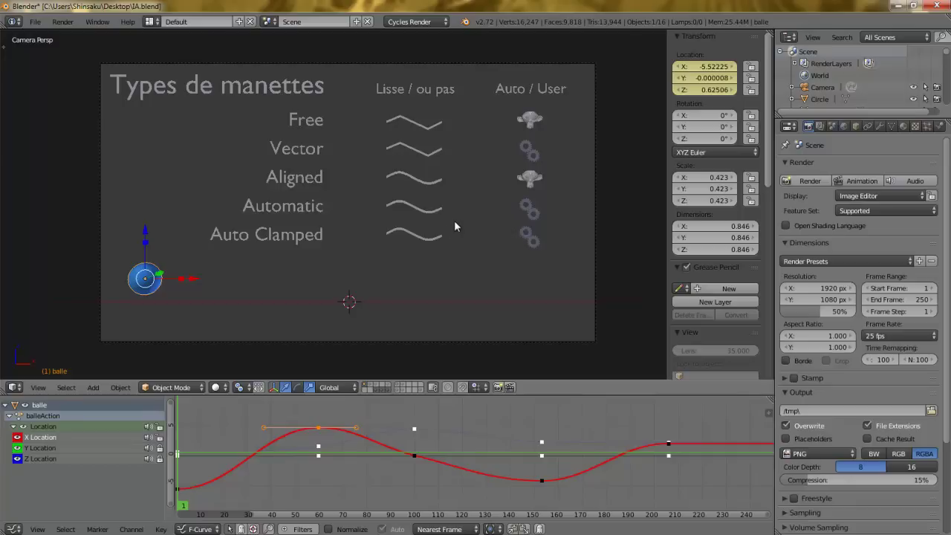
Toggle the header layer buttons to hide the Automatic row's layer, keeping the ball and curve visible
left_click(395, 388, "shift")
left_click(404, 387)
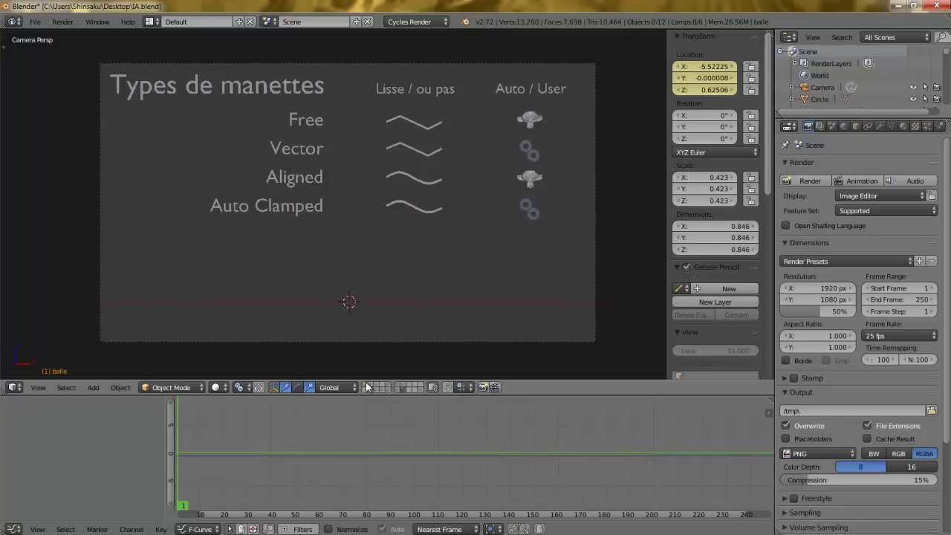
left_click(366, 385, "shift")
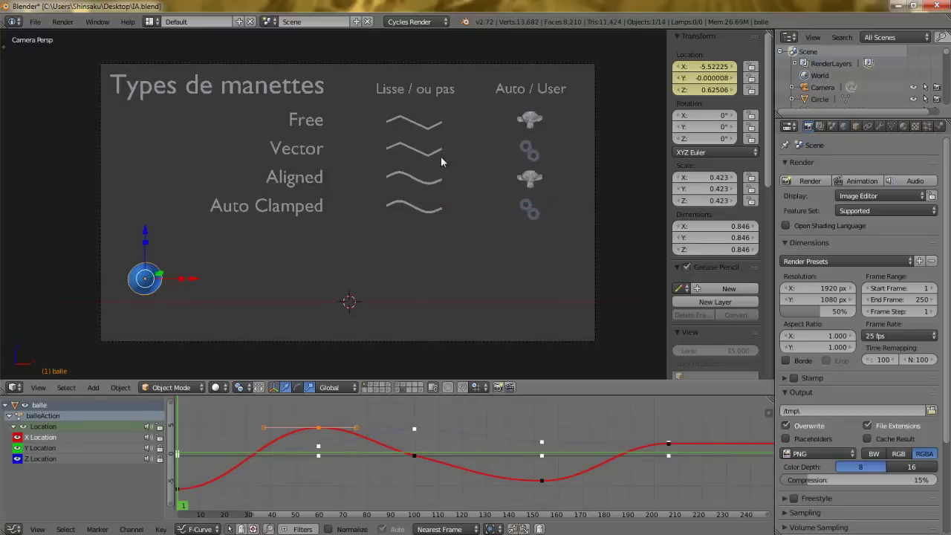